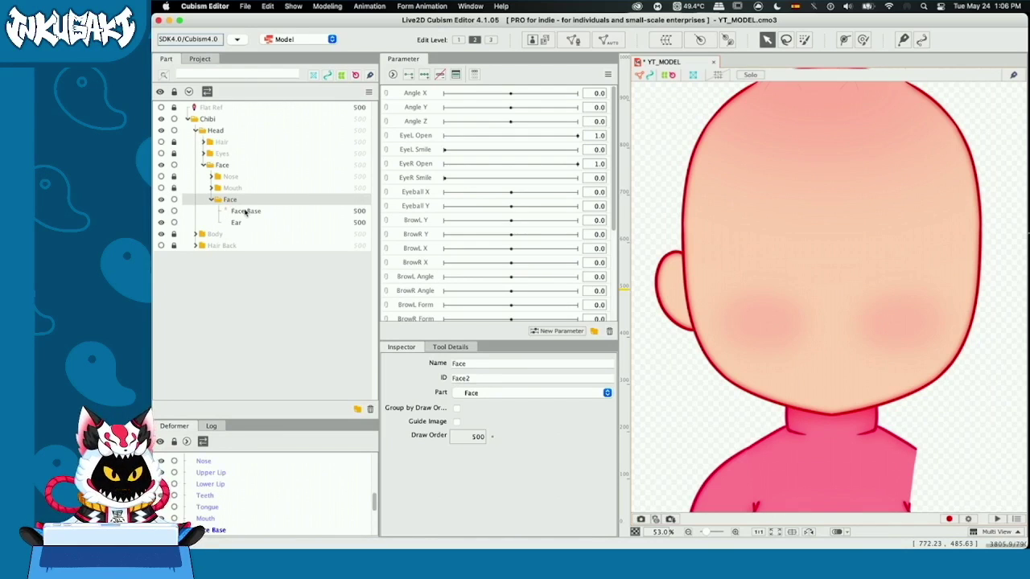
# - Create a warp deformer named WD_Face_XY as the parent of the Face Base mesh, with Face as the destination part
pyautogui.click(237, 223)
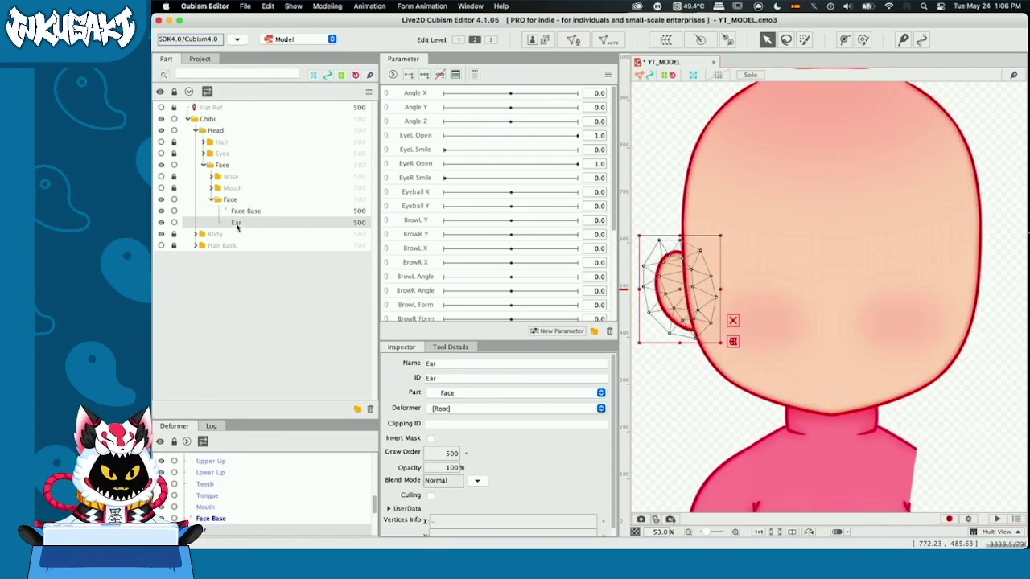
pyautogui.click(242, 211)
pyautogui.click(633, 200)
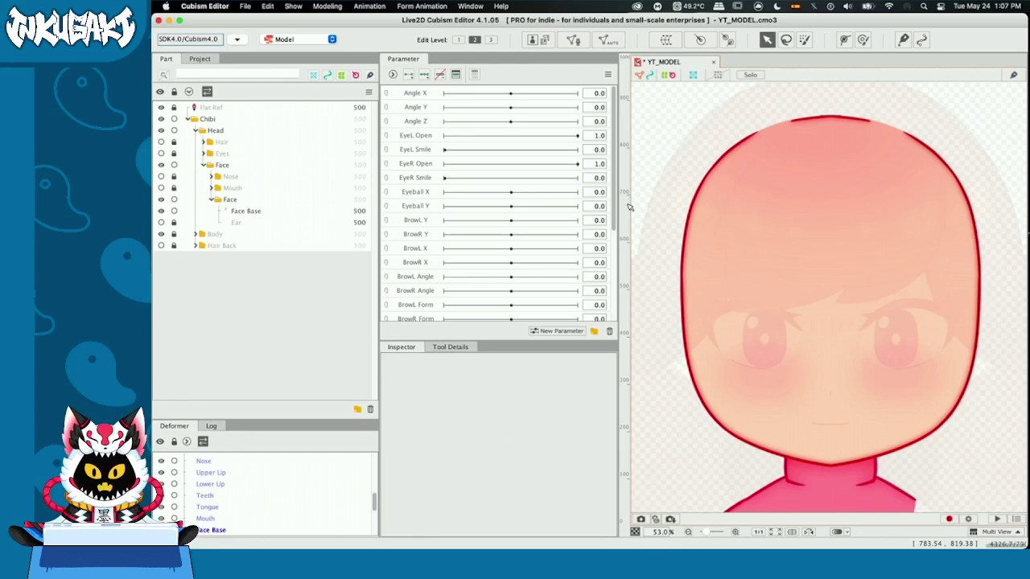
pyautogui.click(740, 214)
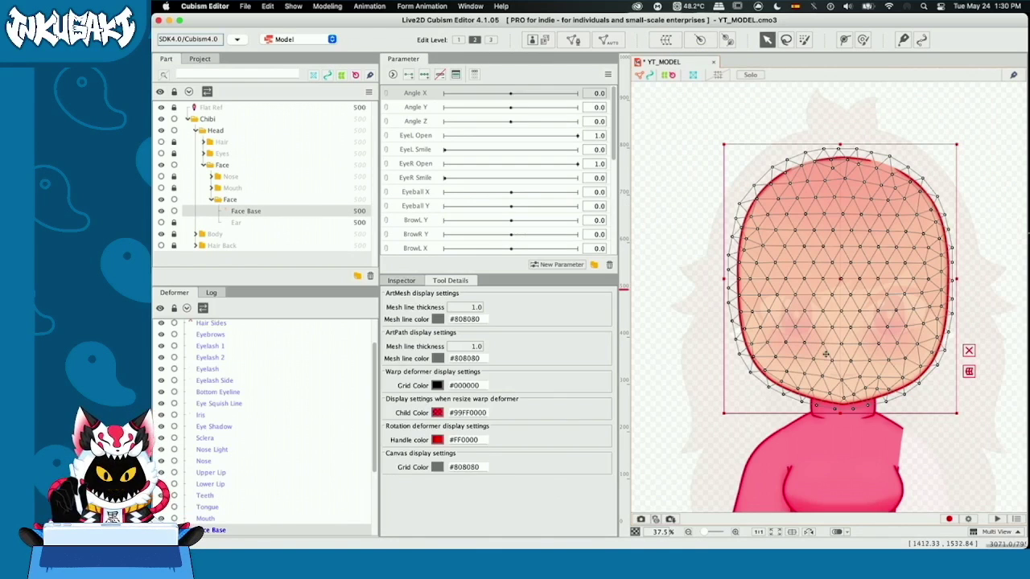
pyautogui.click(697, 240)
pyautogui.click(784, 242)
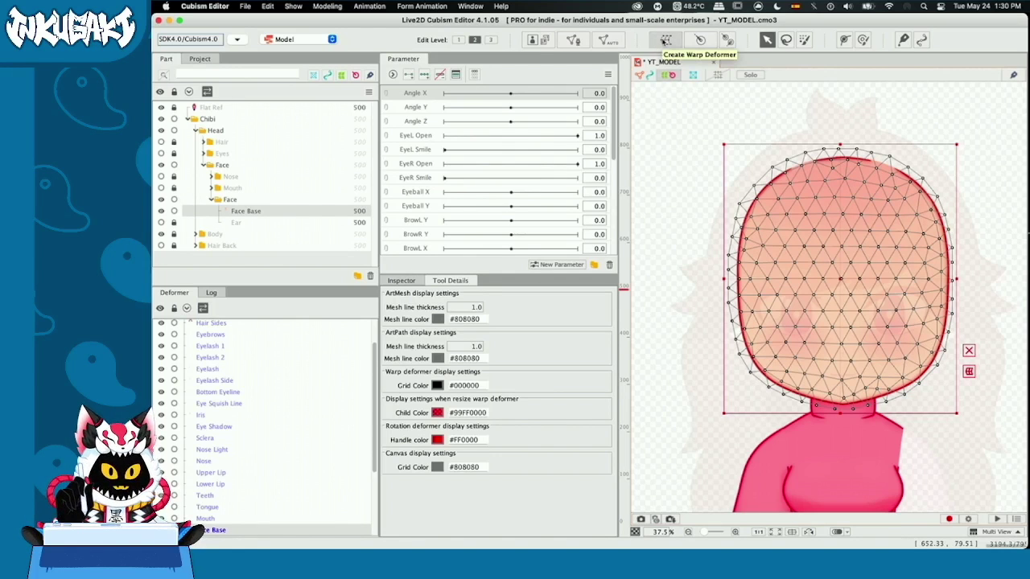
pyautogui.click(666, 40)
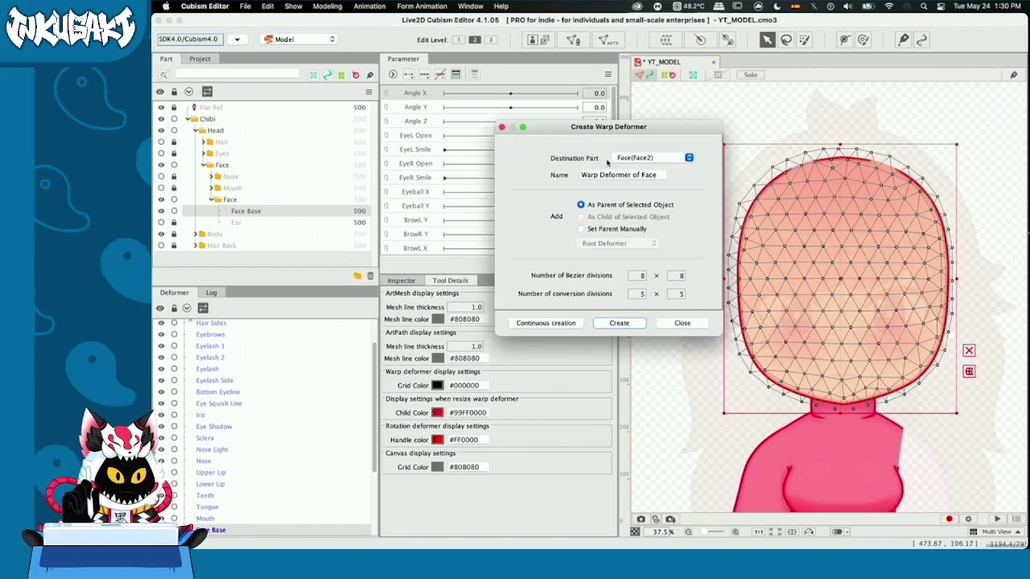
pyautogui.moveTo(634, 179); pyautogui.dragTo(504, 175)
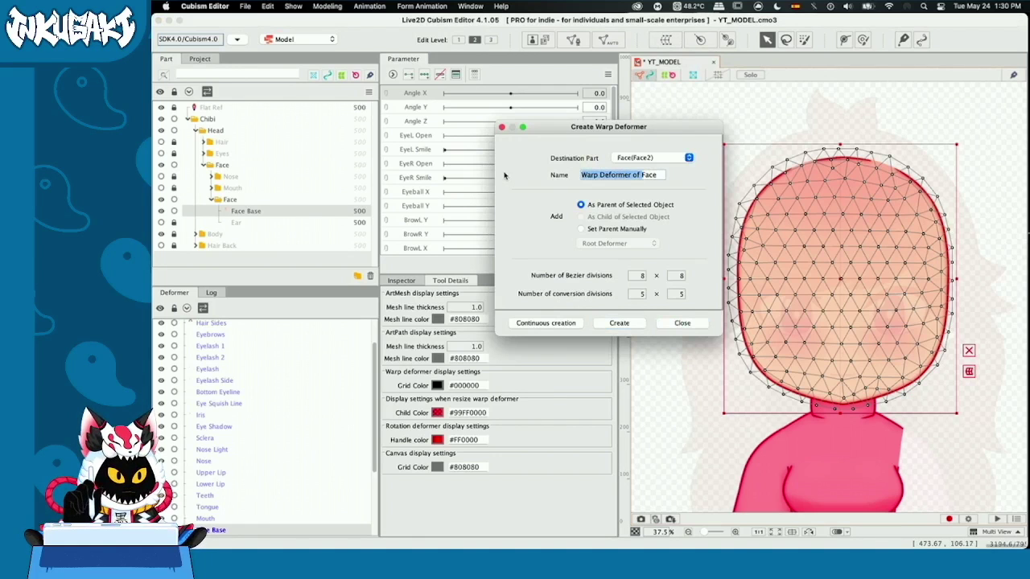
pyautogui.write('WD_Face_XY')
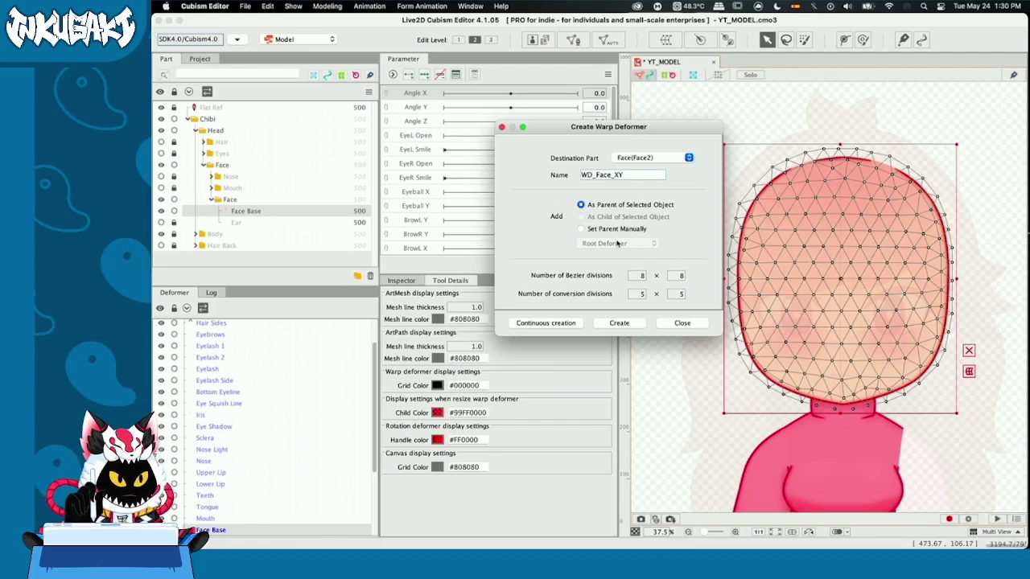
pyautogui.click(619, 323)
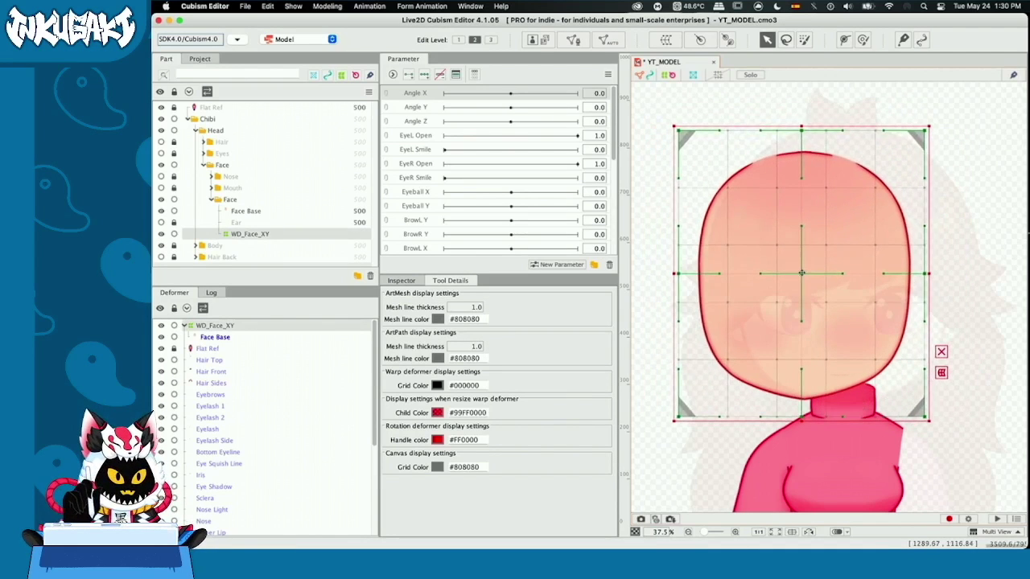
# - Try moving the WD_Face_XY deformer together with the face, and undo the move
pyautogui.moveTo(852, 296); pyautogui.dragTo(789, 284)
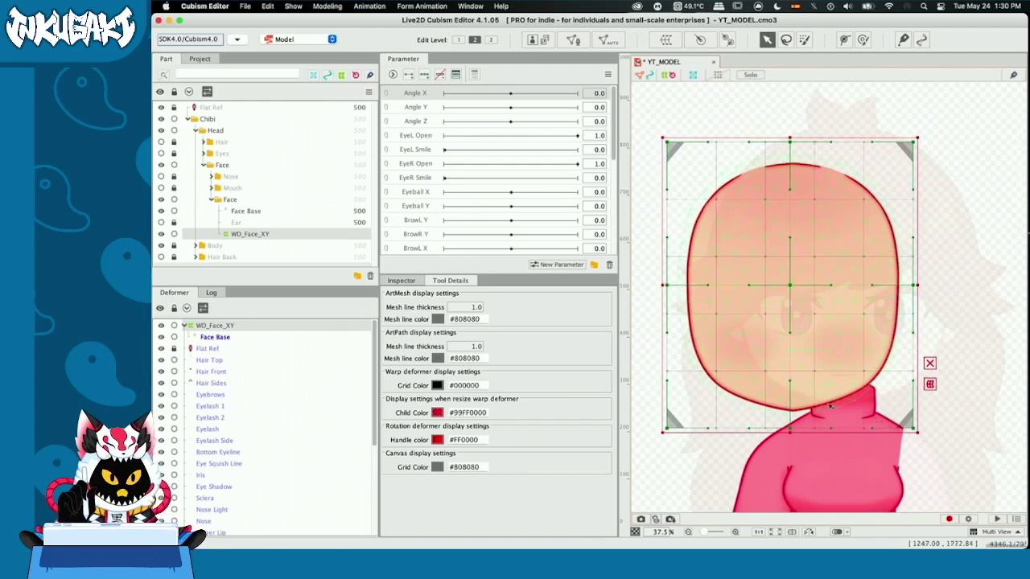
pyautogui.press('super+z')
pyautogui.press('super+z')
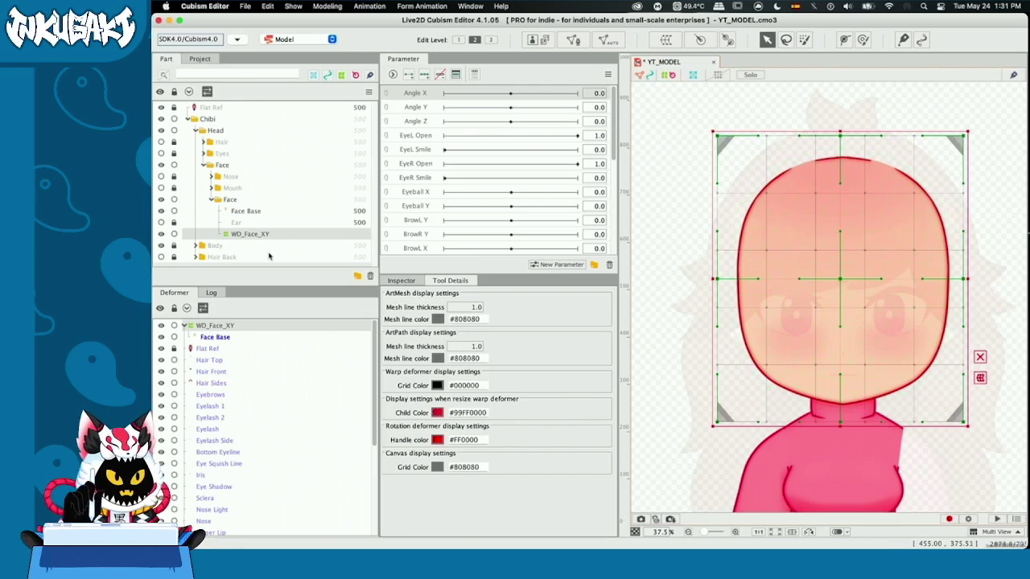
# - Set the number of conversion divisions of the WD_Face_XY deformer to 8 × 8
pyautogui.click(220, 339)
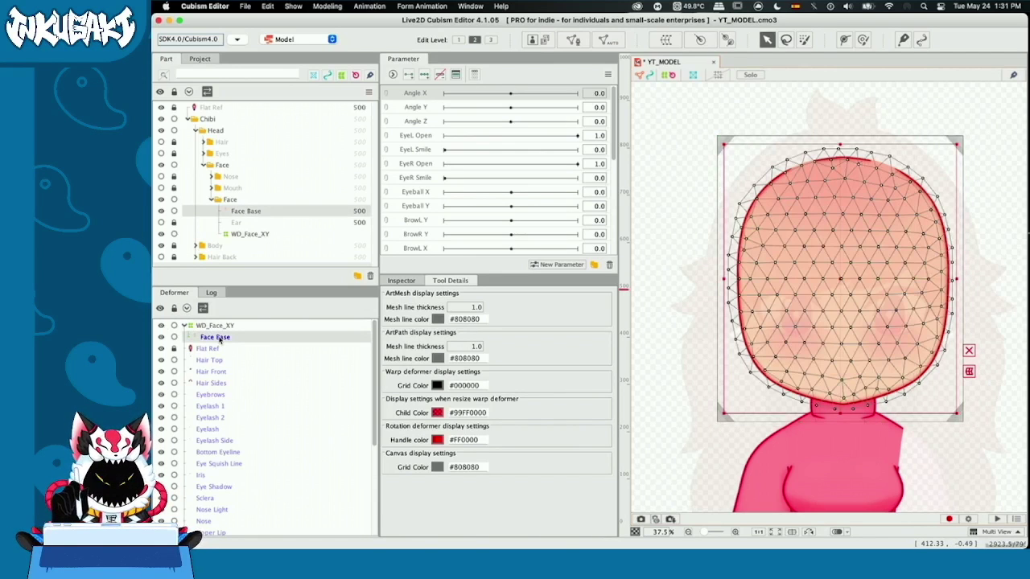
pyautogui.click(726, 139)
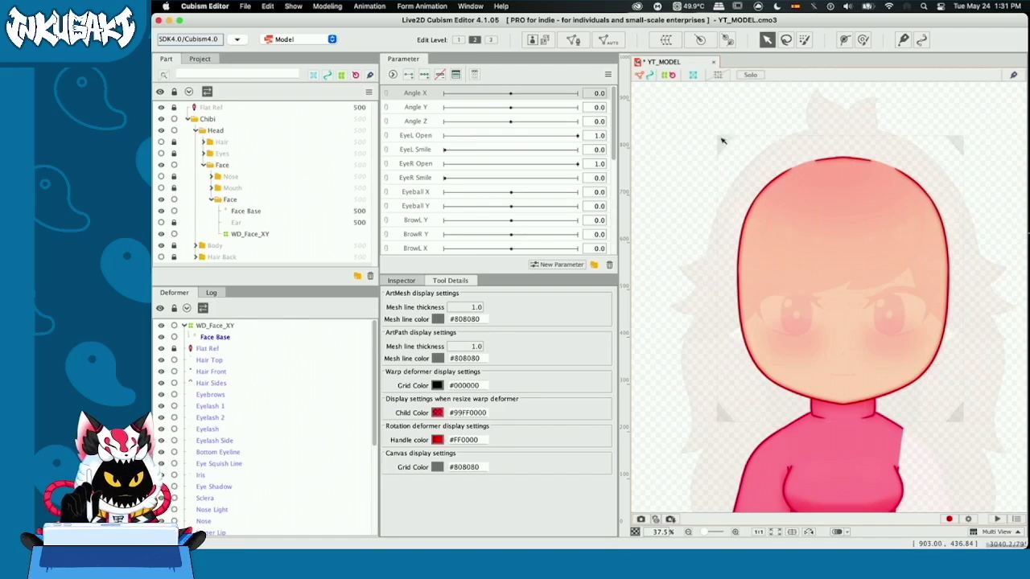
pyautogui.click(719, 138)
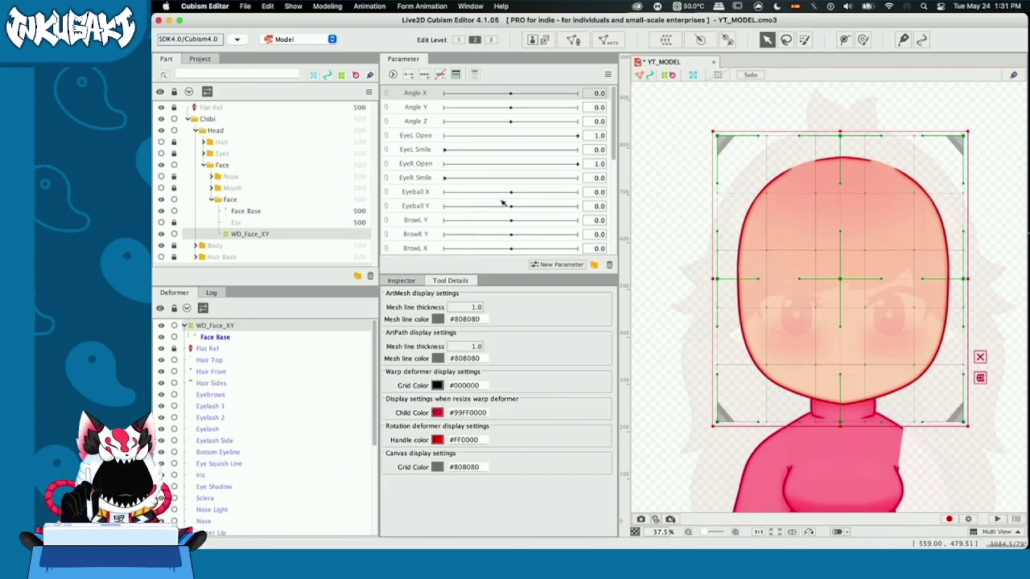
pyautogui.click(403, 281)
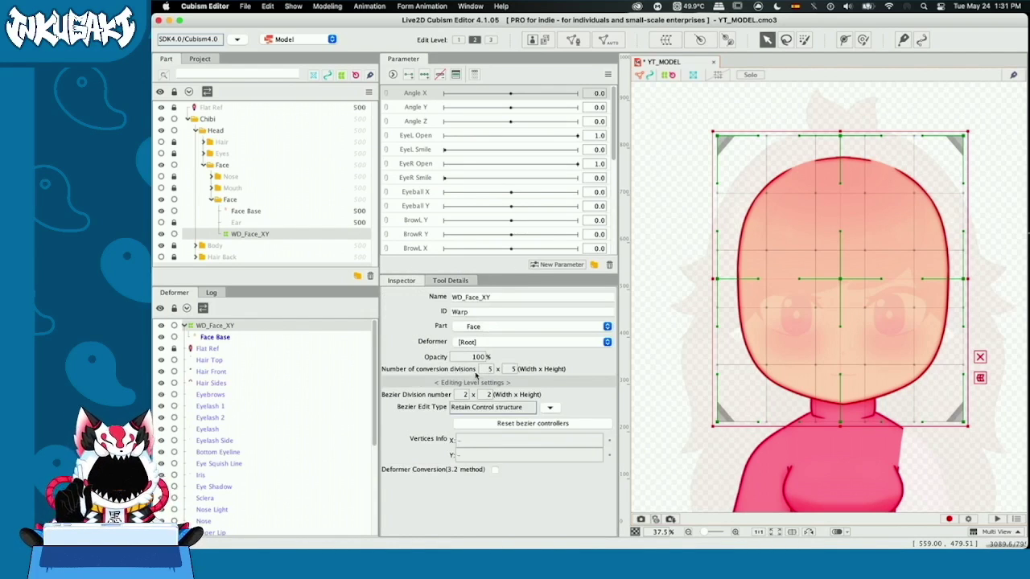
pyautogui.click(485, 368)
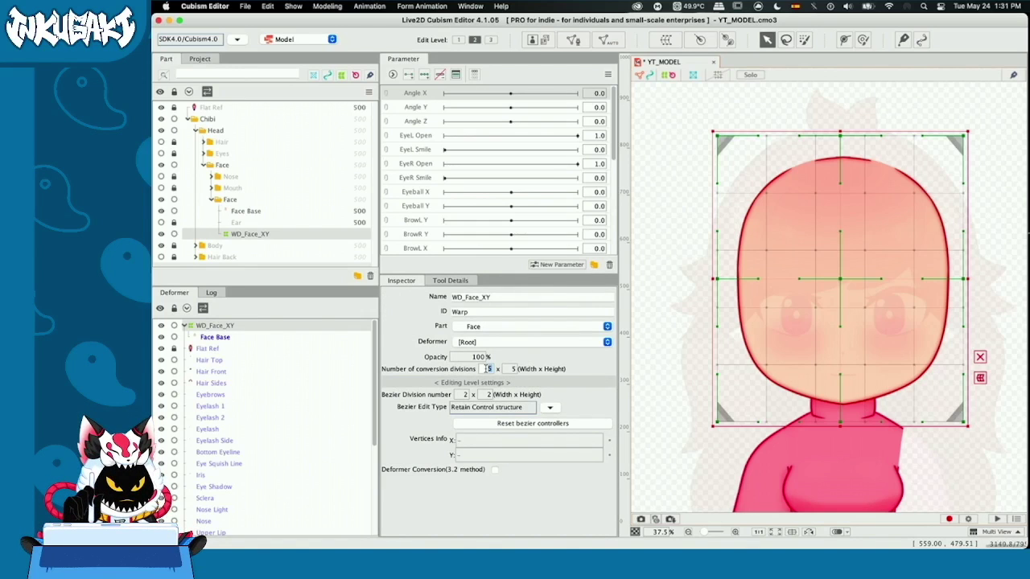
pyautogui.write('8')
pyautogui.press('Tab')
pyautogui.write('8')
pyautogui.press('Return')
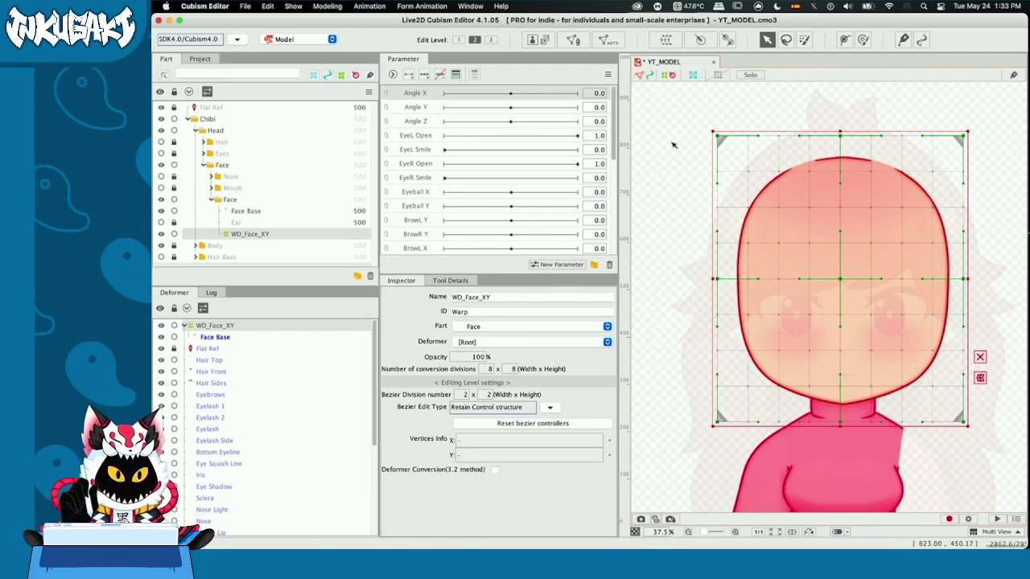
# - Add three keyforms to the Angle X parameter for the WD_Face_XY deformer
pyautogui.click(708, 141)
pyautogui.click(796, 222)
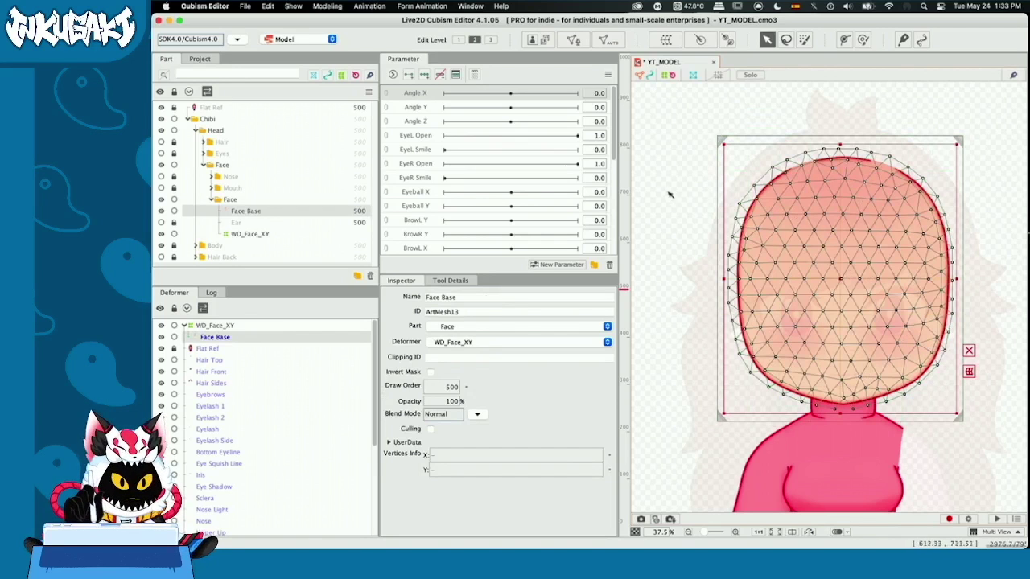
pyautogui.click(720, 139)
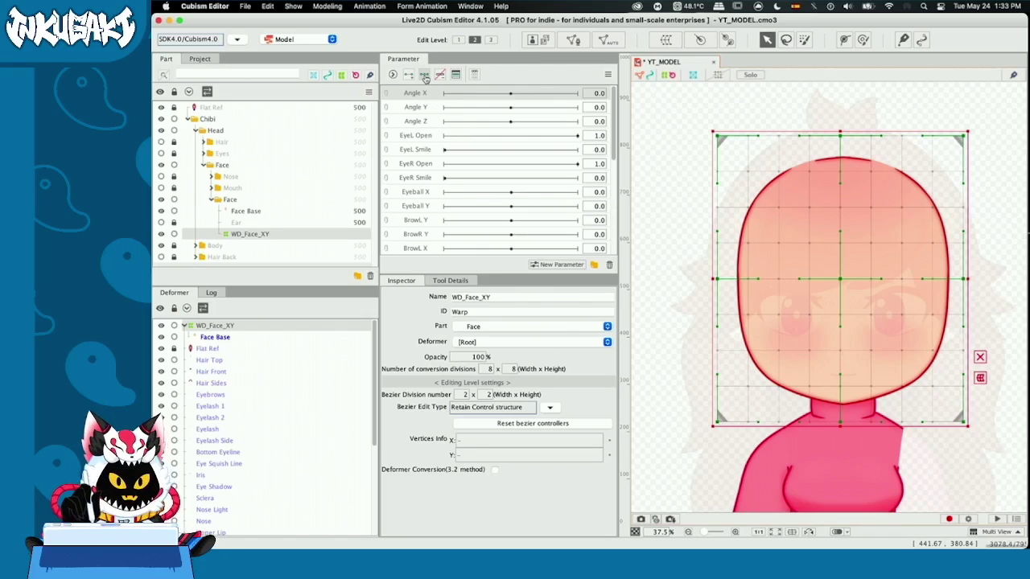
pyautogui.click(425, 77)
pyautogui.moveTo(510, 94)
pyautogui.mouseDown()
pyautogui.moveTo(569, 94)
pyautogui.moveTo(512, 94)
pyautogui.mouseUp()
# - Try moving the deformer at Angle X -30 and 30, preview the motion, and undo the moves
pyautogui.click(445, 93)
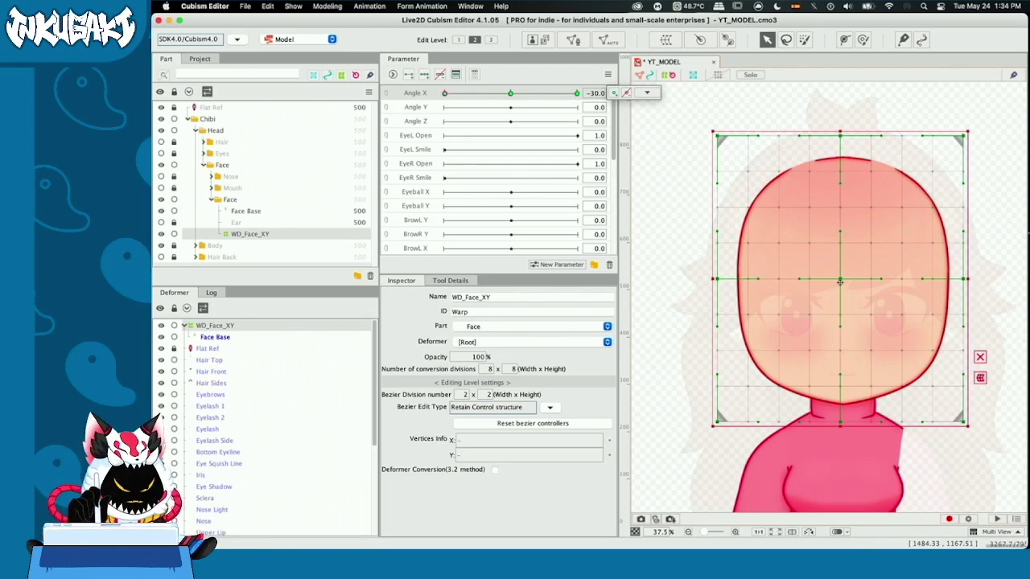
pyautogui.moveTo(839, 280); pyautogui.dragTo(722, 279)
pyautogui.moveTo(446, 94); pyautogui.dragTo(580, 95)
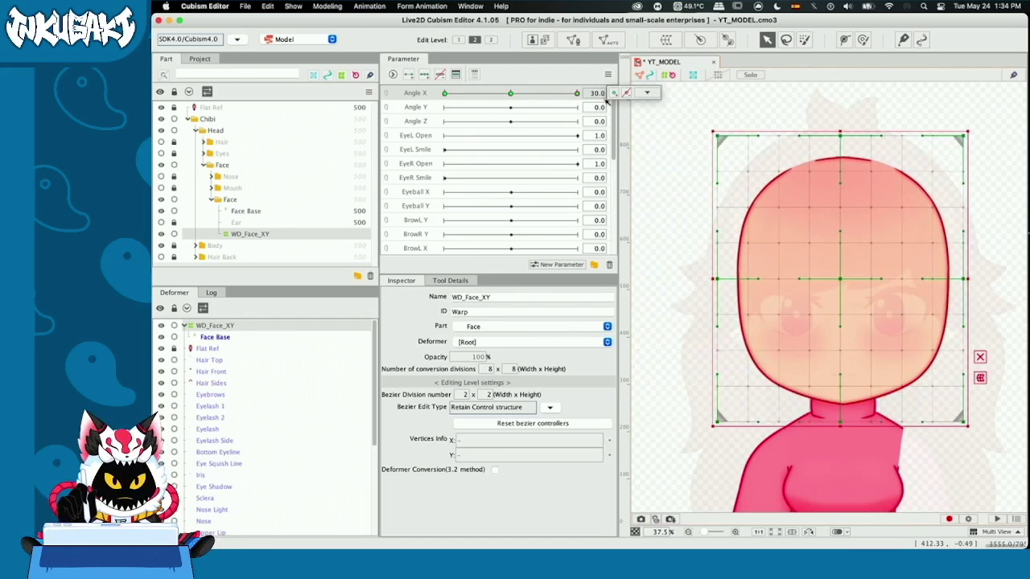
pyautogui.moveTo(838, 276); pyautogui.dragTo(884, 194)
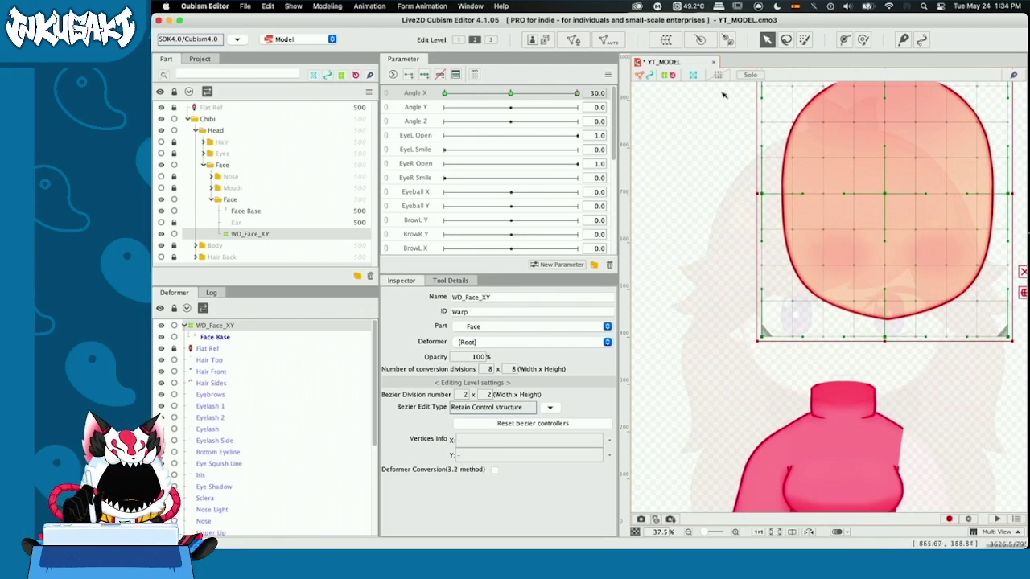
pyautogui.click(577, 95)
pyautogui.moveTo(577, 95); pyautogui.dragTo(437, 124)
pyautogui.press('super+z')
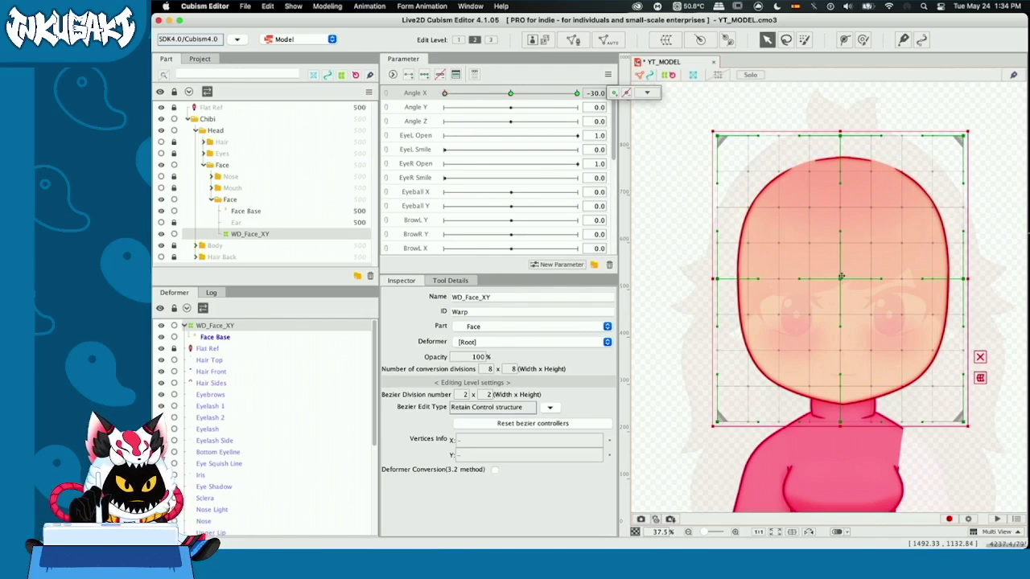
# - Shift the centre of the WD_Face_XY deformer slightly left at Angle X -30 and preview the parameter motion
pyautogui.moveTo(840, 277); pyautogui.dragTo(817, 278)
pyautogui.moveTo(445, 93); pyautogui.dragTo(461, 122)
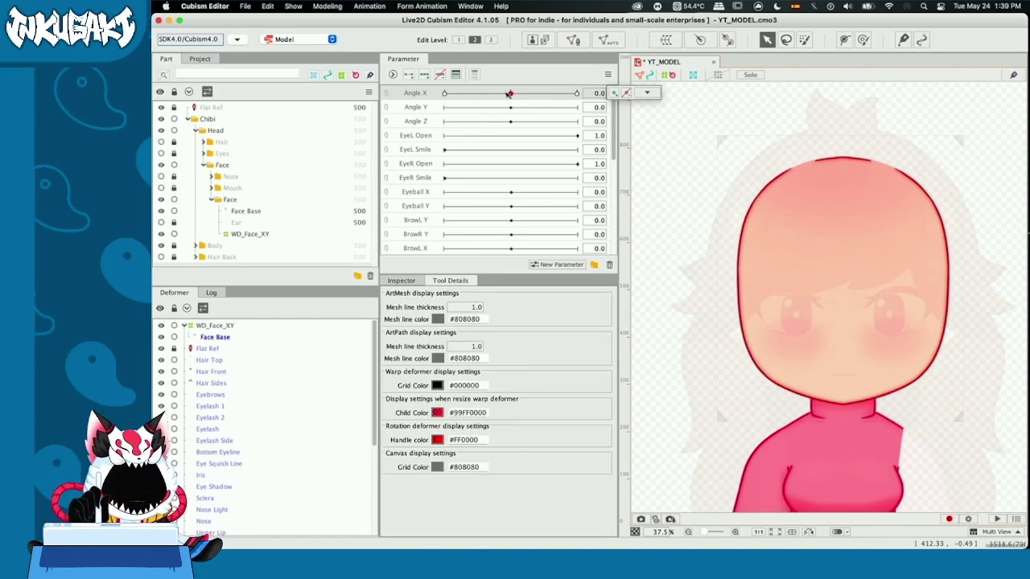
pyautogui.moveTo(509, 94); pyautogui.dragTo(409, 85)
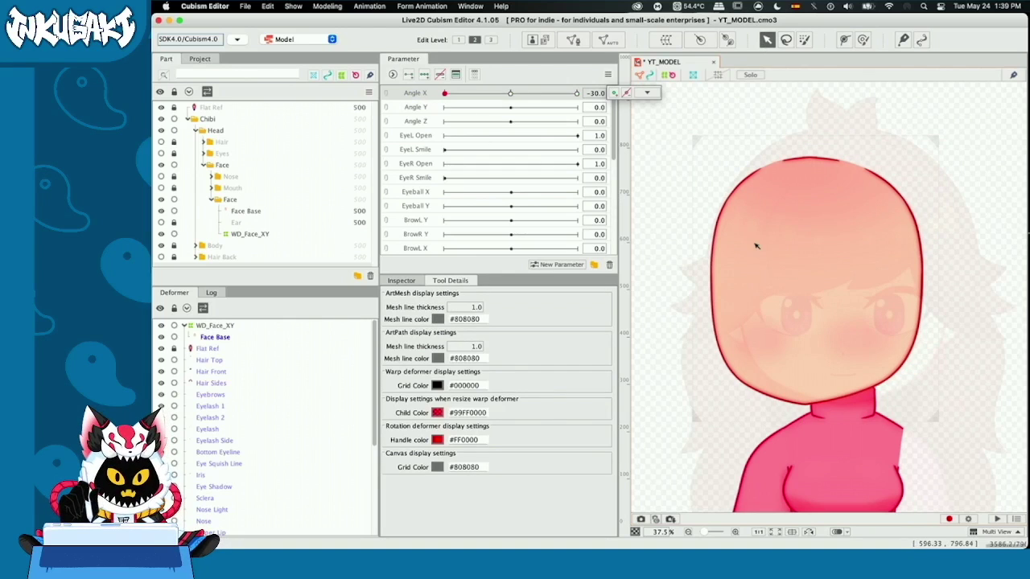
# - Try pulling the Bezier handle on the deformer's left edge inward at Angle X -30, and undo it
pyautogui.click(692, 139)
pyautogui.moveTo(692, 326); pyautogui.dragTo(726, 319)
pyautogui.press('super+z')
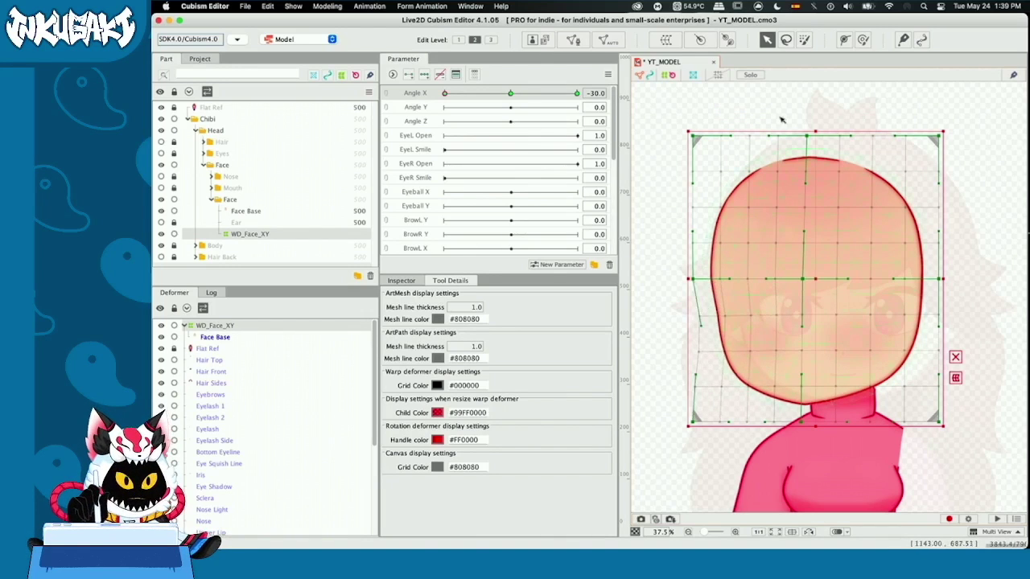
pyautogui.press('super+z')
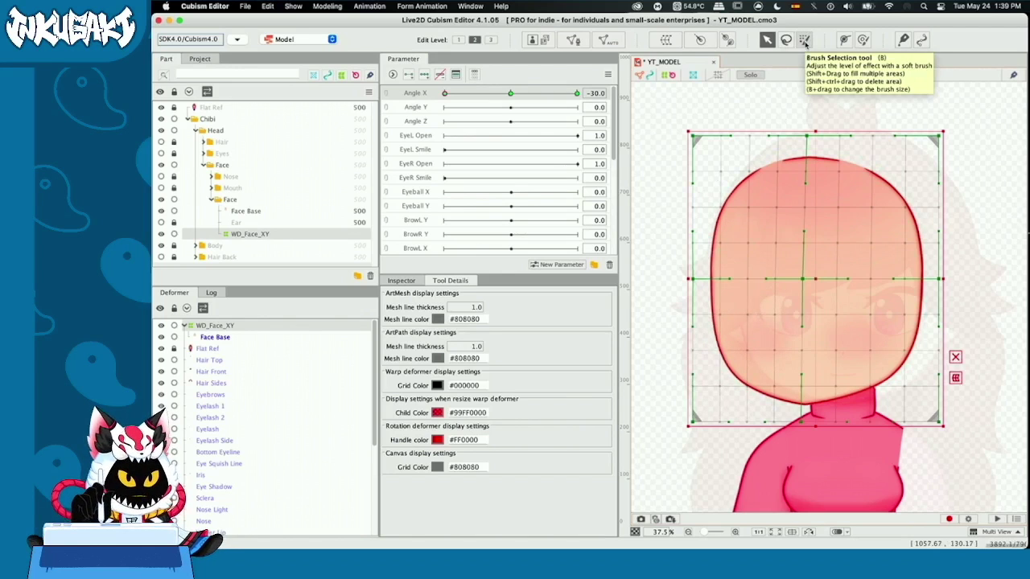
# - Paint a soft selection over the lower-left grid points of WD_Face_XY with the Brush Selection tool
pyautogui.click(805, 40)
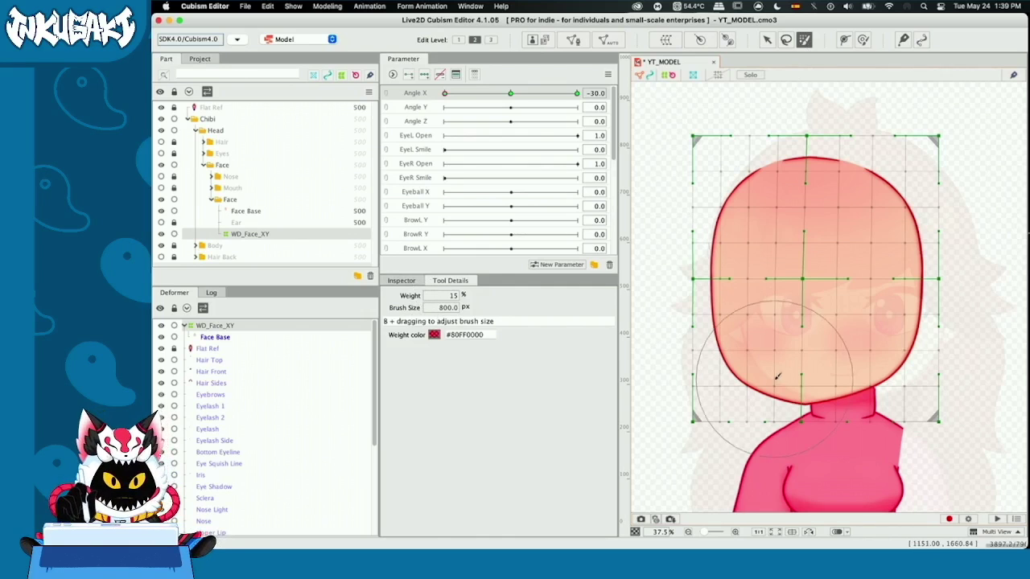
pyautogui.moveTo(679, 243)
pyautogui.mouseDown()
pyautogui.moveTo(700, 242)
pyautogui.moveTo(680, 257)
pyautogui.mouseUp()
pyautogui.moveTo(700, 135)
pyautogui.mouseDown()
pyautogui.moveTo(701, 126)
pyautogui.moveTo(699, 177)
pyautogui.mouseUp()
pyautogui.moveTo(697, 242); pyautogui.dragTo(687, 256)
pyautogui.moveTo(706, 346); pyautogui.dragTo(716, 325)
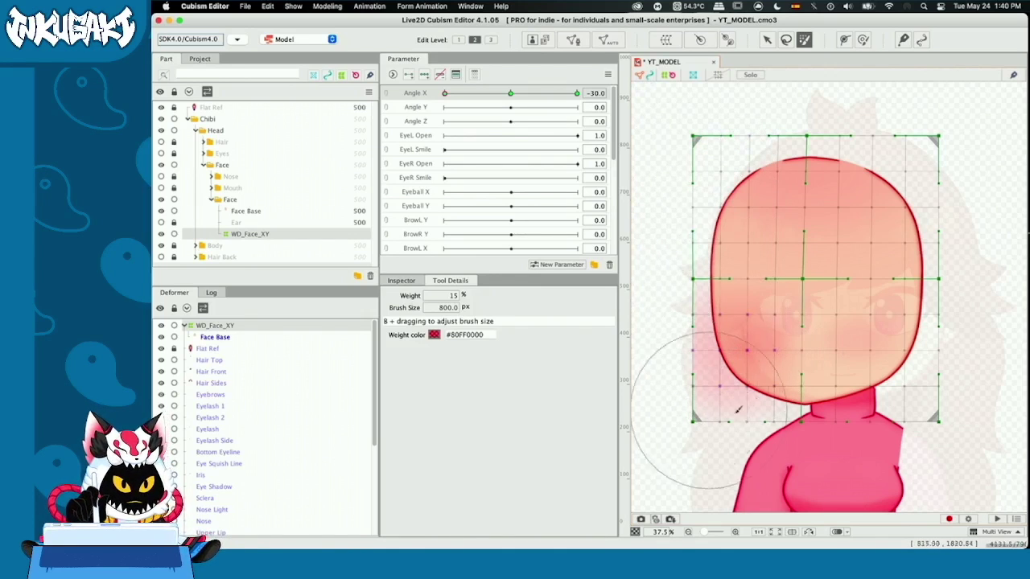
pyautogui.moveTo(690, 322); pyautogui.dragTo(741, 378)
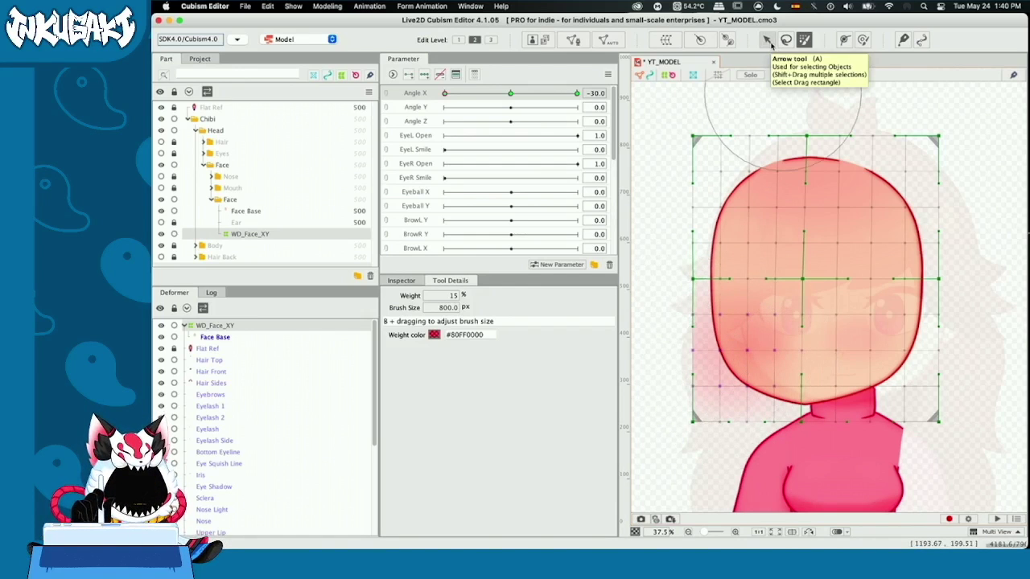
# - Try moving the brush-selected grid points with the Arrow tool, and clear the selection
pyautogui.click(766, 42)
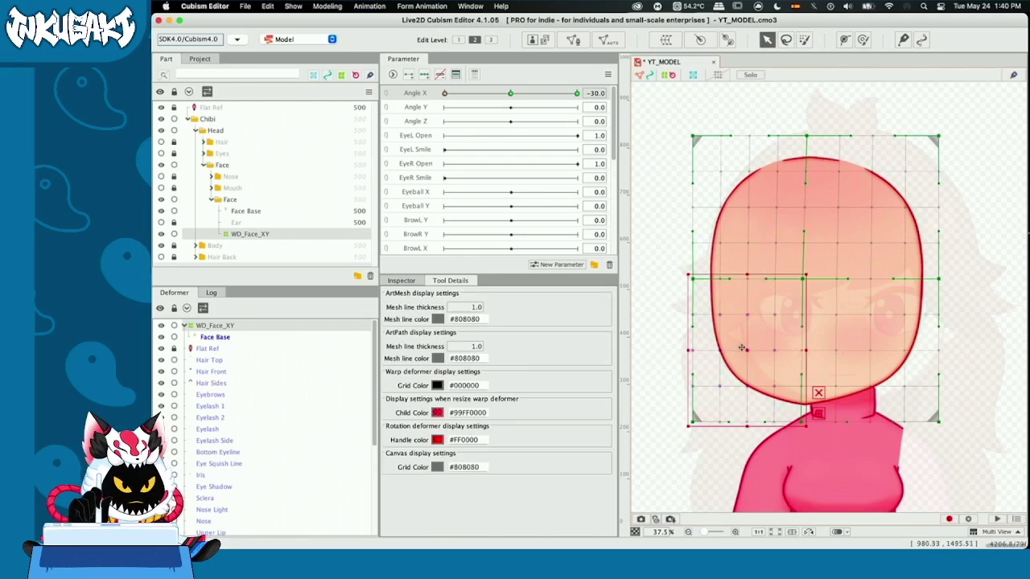
pyautogui.moveTo(753, 330); pyautogui.dragTo(747, 354)
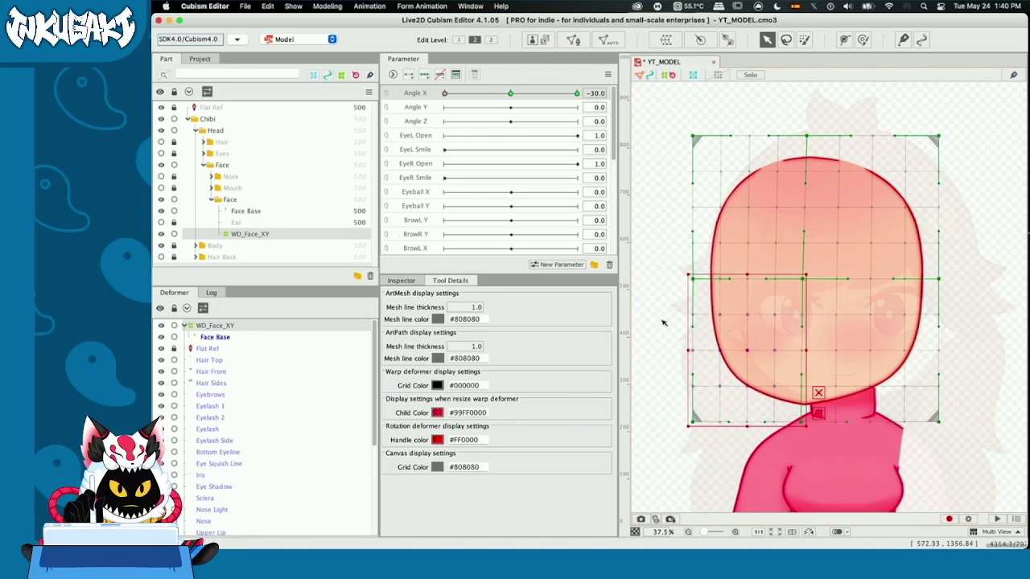
pyautogui.click(662, 322)
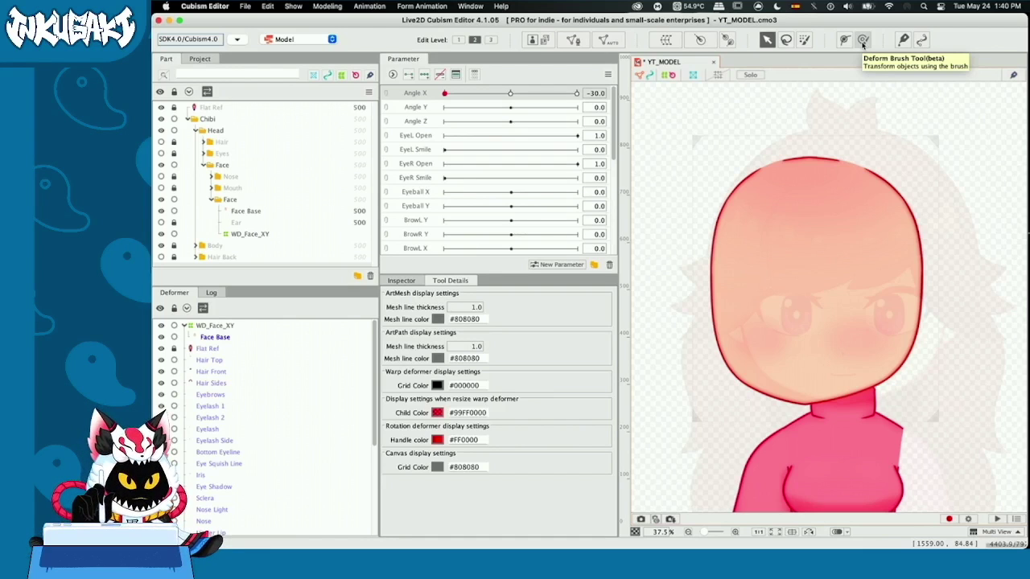
# - Try pushing the left side of WD_Face_XY outward with the Deform Brush tool, and undo the stroke
pyautogui.click(863, 42)
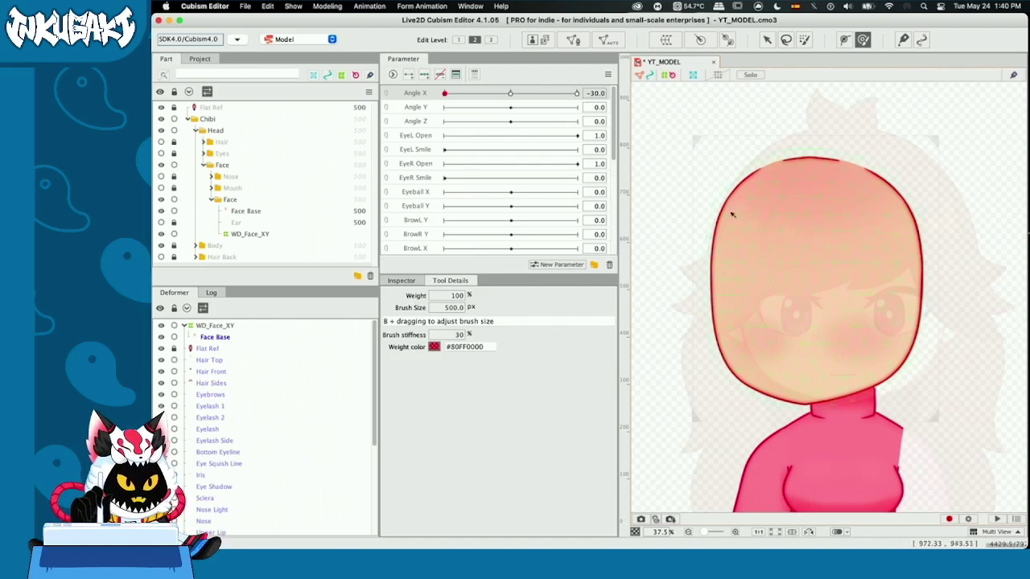
pyautogui.click(692, 135)
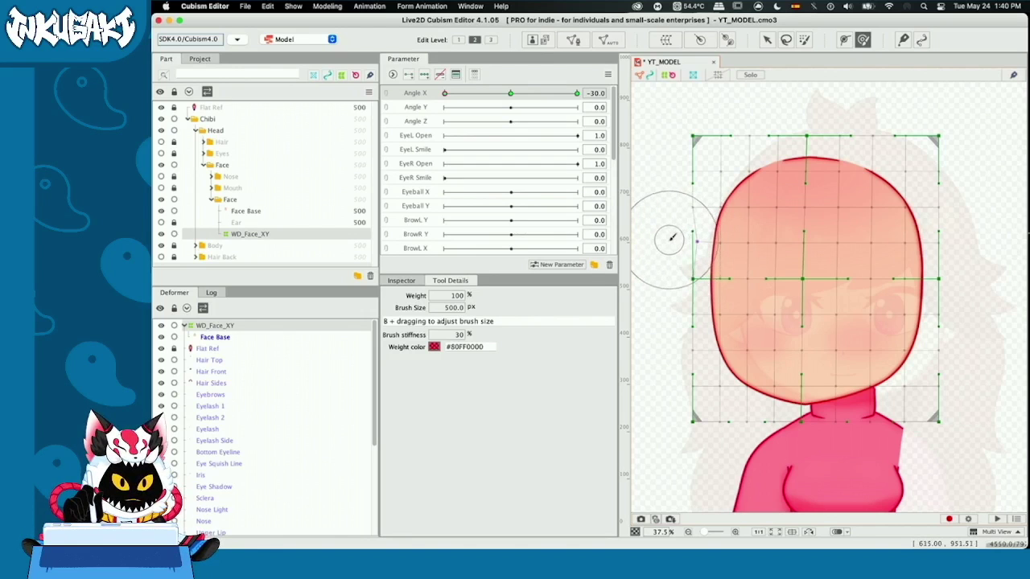
pyautogui.moveTo(717, 240)
pyautogui.mouseDown()
pyautogui.moveTo(758, 240)
pyautogui.moveTo(680, 243)
pyautogui.mouseUp()
pyautogui.press('super+z')
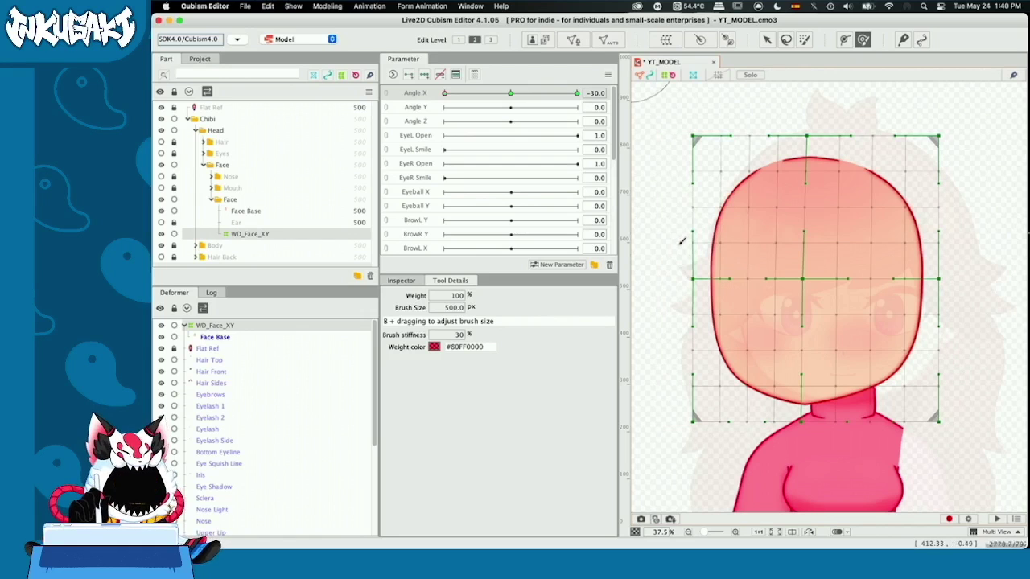
# - Soft-select the left side of WD_Face_XY with Brush Selection at weight 15% and size 800 px, and move it slightly inward
pyautogui.click(806, 42)
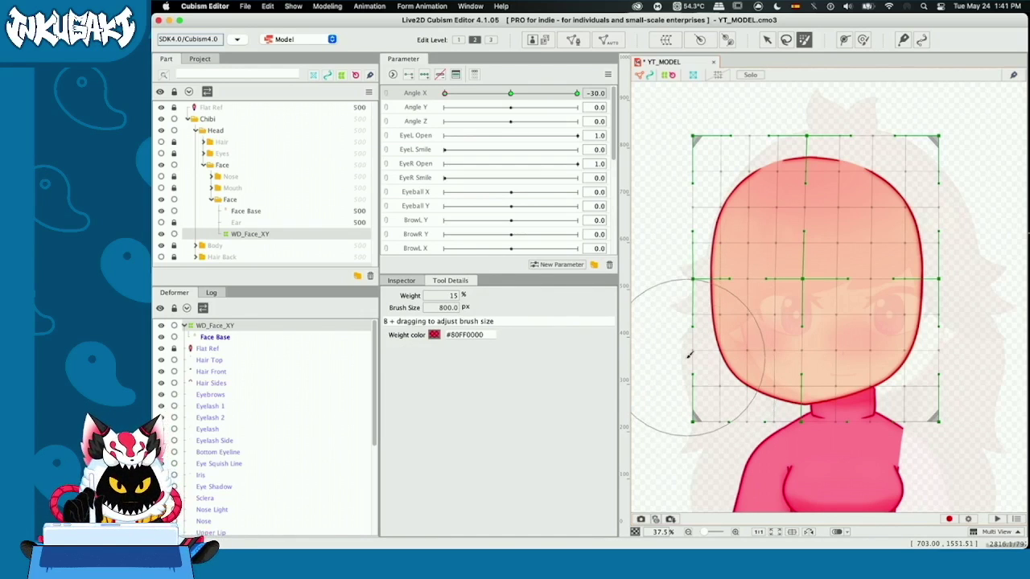
pyautogui.moveTo(690, 355); pyautogui.dragTo(688, 362)
pyautogui.moveTo(721, 368); pyautogui.dragTo(712, 369)
pyautogui.click(692, 277)
pyautogui.press('b')
pyautogui.click(660, 268)
pyautogui.moveTo(735, 281); pyautogui.dragTo(745, 281)
# - Adjust the cheek-height grid point on the left side of WD_Face_XY to shape the cheek outline
pyautogui.click(713, 325)
pyautogui.click(715, 323)
pyautogui.click(718, 322)
pyautogui.click(724, 319)
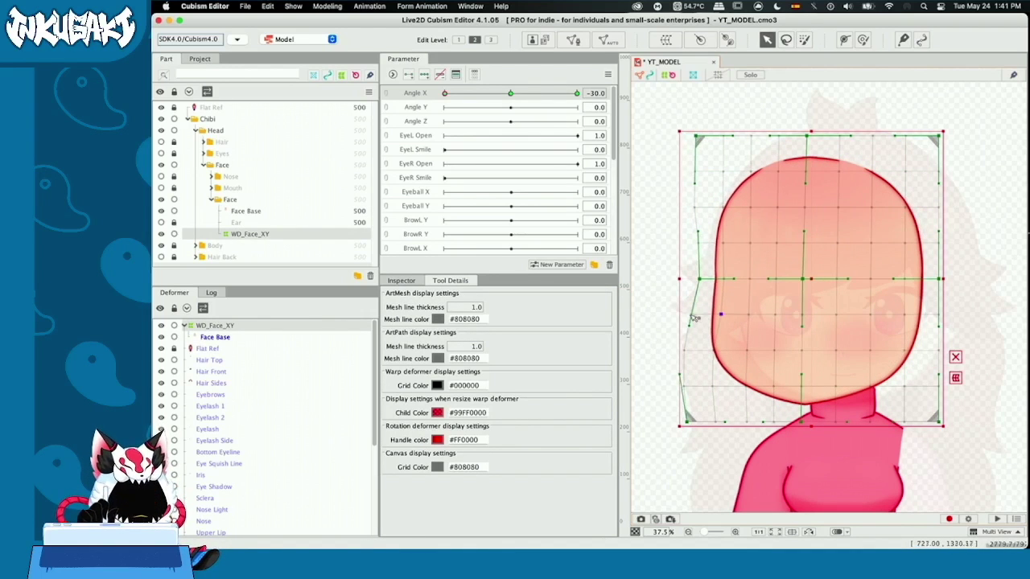
# - Reposition the Bezier points along the vertical centre line and lower-left corner of WD_Face_XY to refine the chin and jaw
pyautogui.click(707, 409)
pyautogui.click(787, 401)
pyautogui.moveTo(799, 421); pyautogui.dragTo(798, 422)
pyautogui.moveTo(806, 279); pyautogui.dragTo(803, 279)
pyautogui.moveTo(806, 136); pyautogui.dragTo(809, 136)
pyautogui.moveTo(697, 420); pyautogui.dragTo(690, 422)
pyautogui.moveTo(684, 375); pyautogui.dragTo(690, 380)
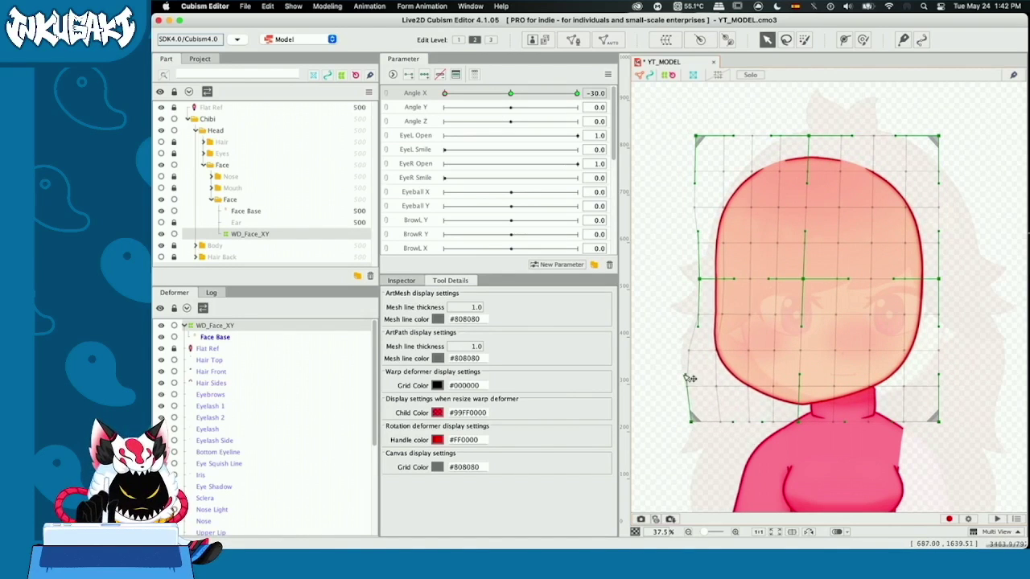
# - Deselect the deformer and hide the Flat Ref image, keeping Angle X at -30
pyautogui.click(671, 327)
pyautogui.click(161, 107)
pyautogui.moveTo(445, 94)
pyautogui.mouseDown()
pyautogui.moveTo(496, 93)
pyautogui.moveTo(445, 93)
pyautogui.mouseUp()
# - Refine the left cheek and jaw of WD_Face_XY with a soft Brush Selection at weight 15% and brush size 600 px
pyautogui.click(786, 402)
pyautogui.click(804, 39)
pyautogui.scroll(5, 824, 299)
pyautogui.scroll(-5, 827, 302)
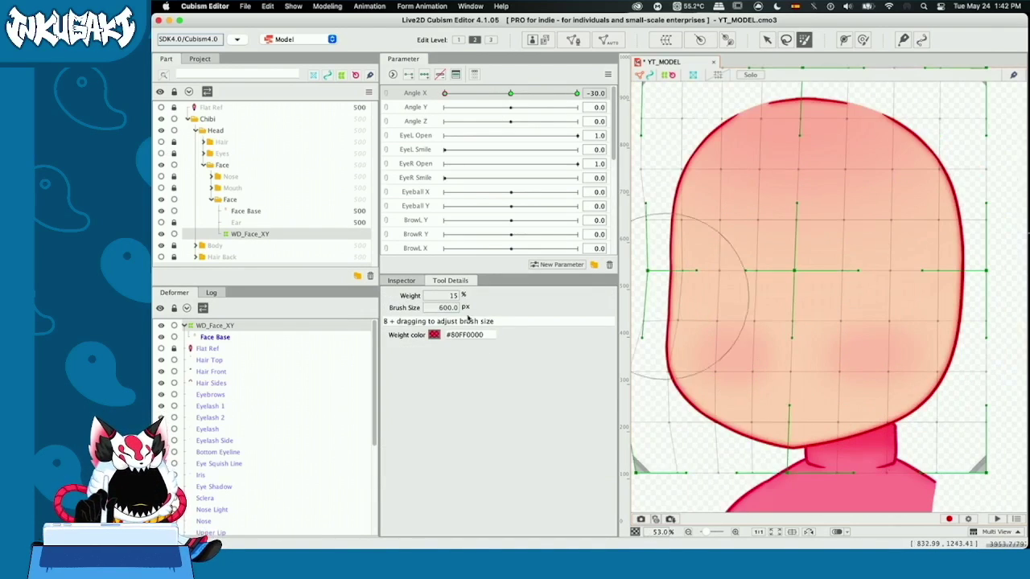
pyautogui.press('v')
pyautogui.click(842, 347)
pyautogui.click(756, 395)
pyautogui.click(642, 474)
pyautogui.press('b')
pyautogui.click(735, 343)
pyautogui.press('v')
pyautogui.click(694, 458)
pyautogui.scroll(-3, 694, 463)
pyautogui.moveTo(694, 463)
pyautogui.mouseDown()
pyautogui.moveTo(743, 409)
pyautogui.moveTo(745, 391)
pyautogui.mouseUp()
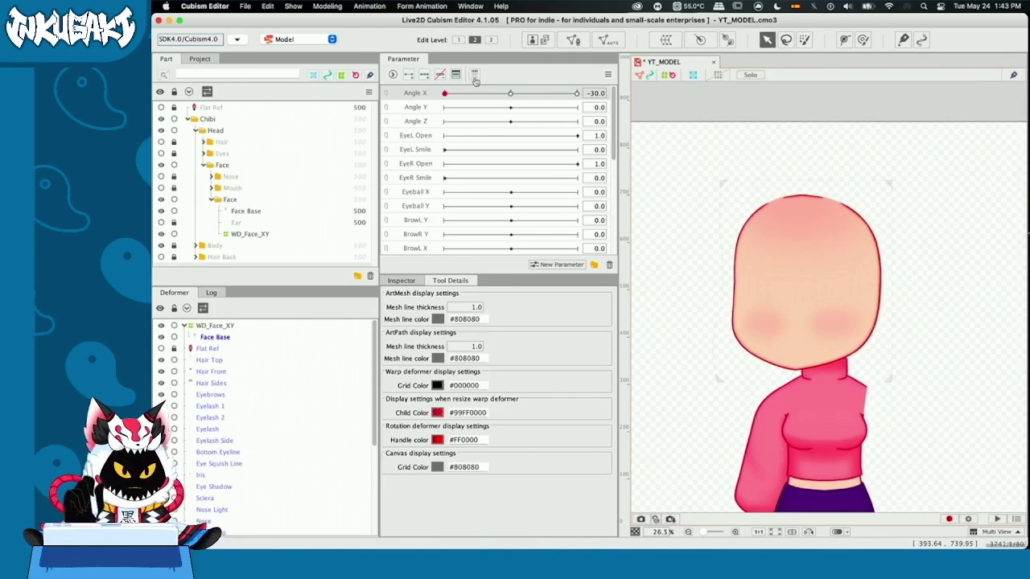
# - Preview the head turn by switching Angle X between -30 and 0
pyautogui.moveTo(445, 93); pyautogui.dragTo(437, 113)
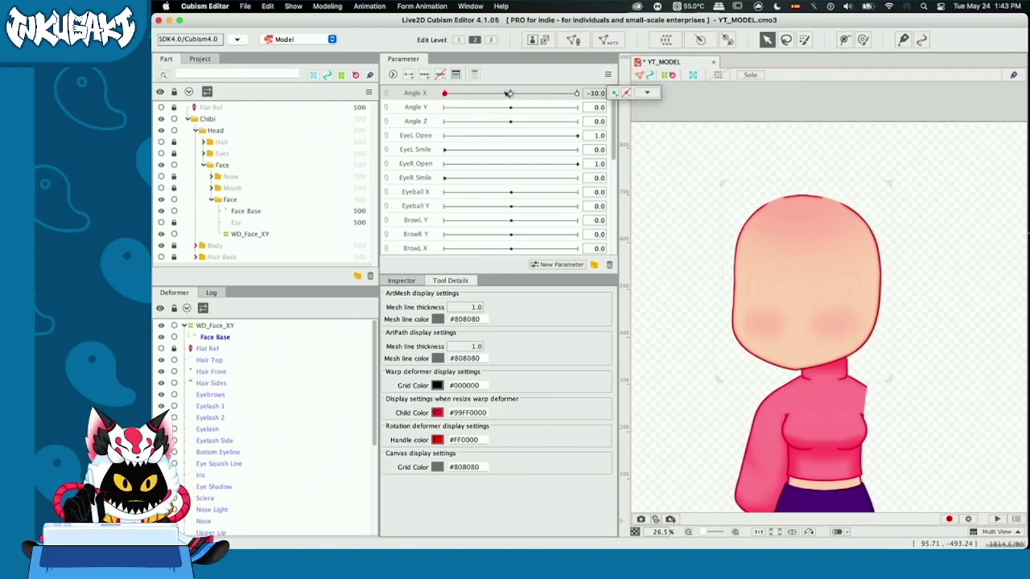
pyautogui.click(508, 94)
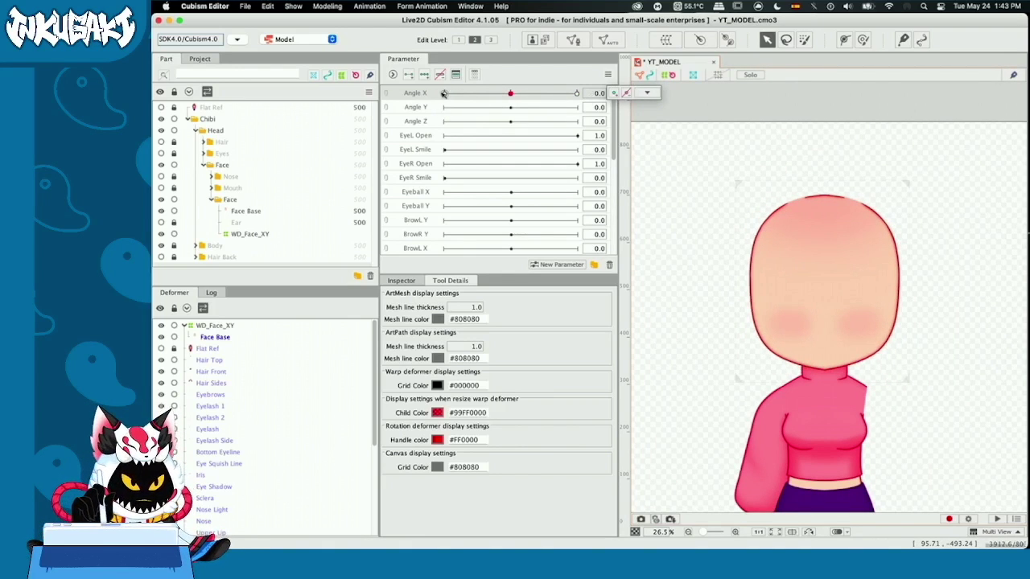
pyautogui.click(446, 93)
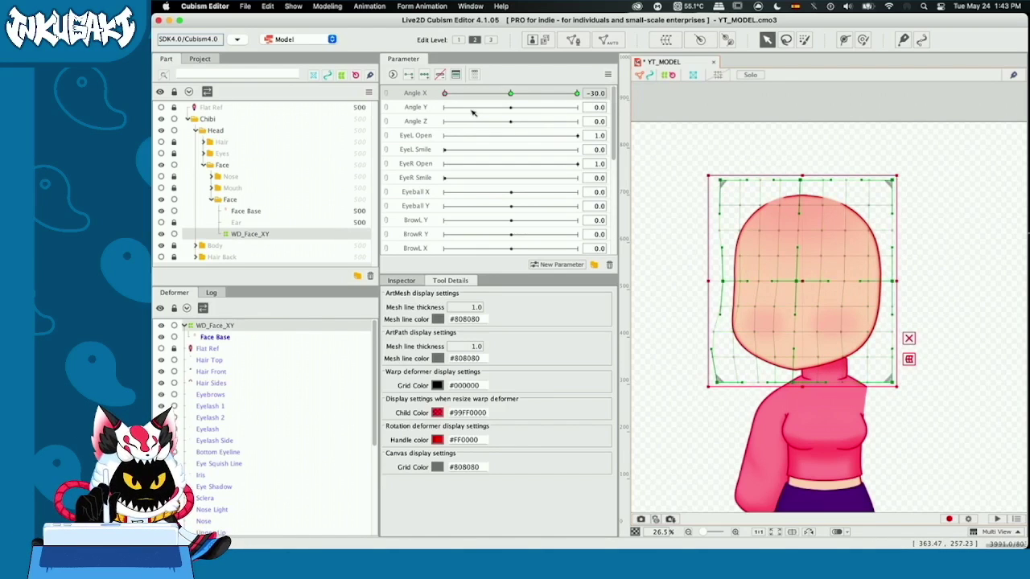
pyautogui.click(510, 93)
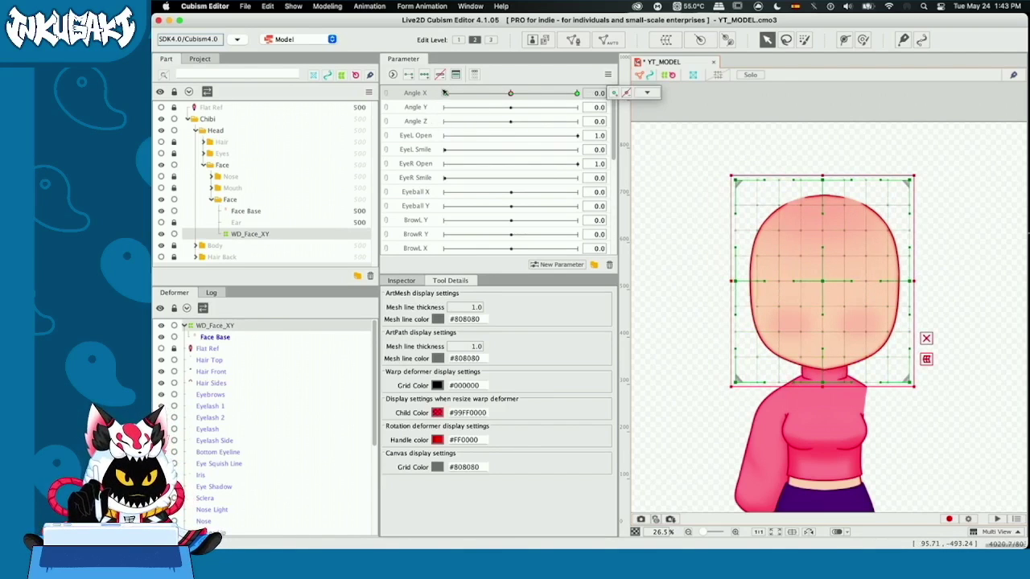
# - Reflect the Angle X -30 motion of WD_Face_XY horizontally, preview the opposite turn, and return Angle X to 0
pyautogui.click(328, 6)
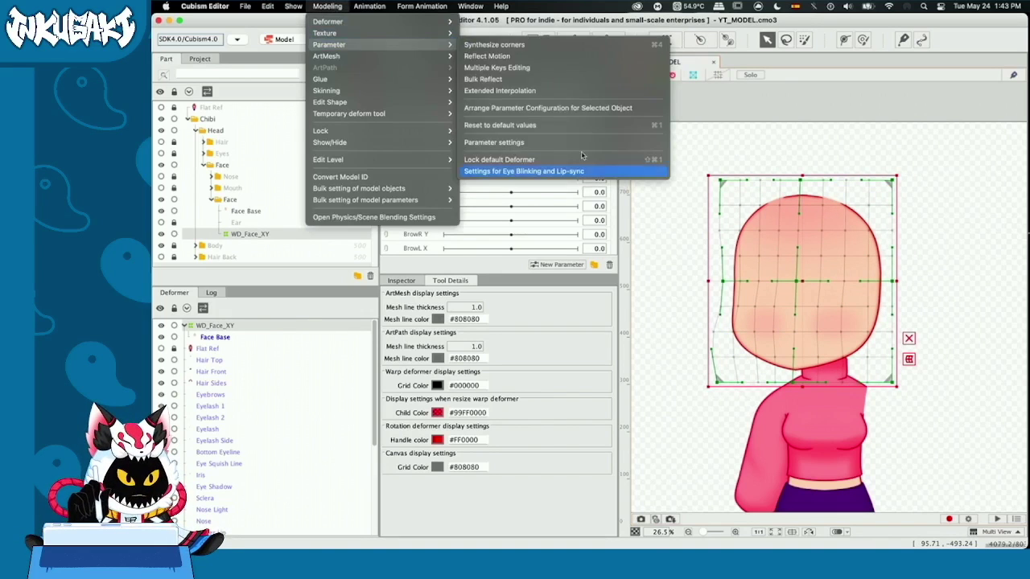
pyautogui.moveTo(335, 49)
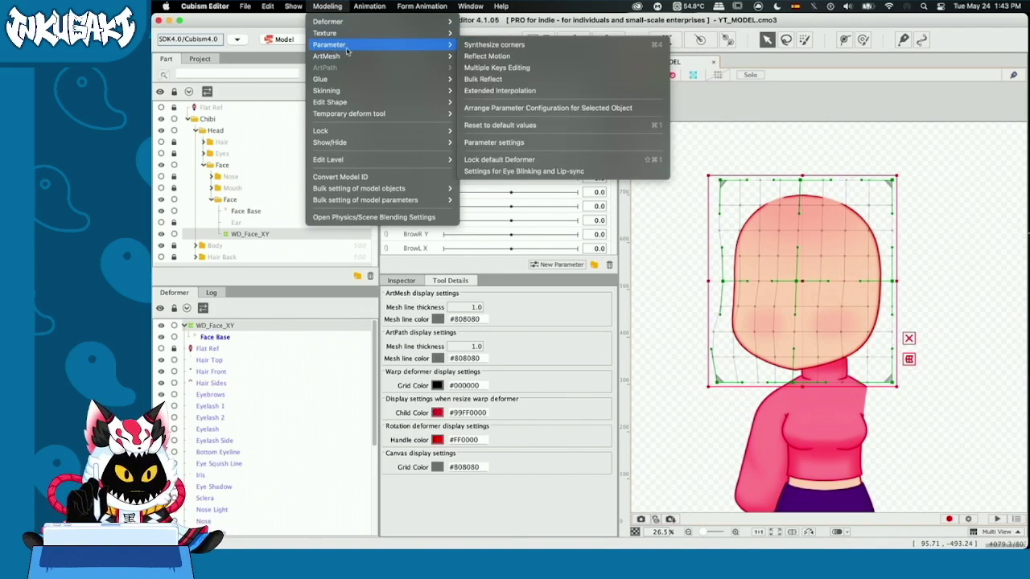
pyautogui.click(485, 57)
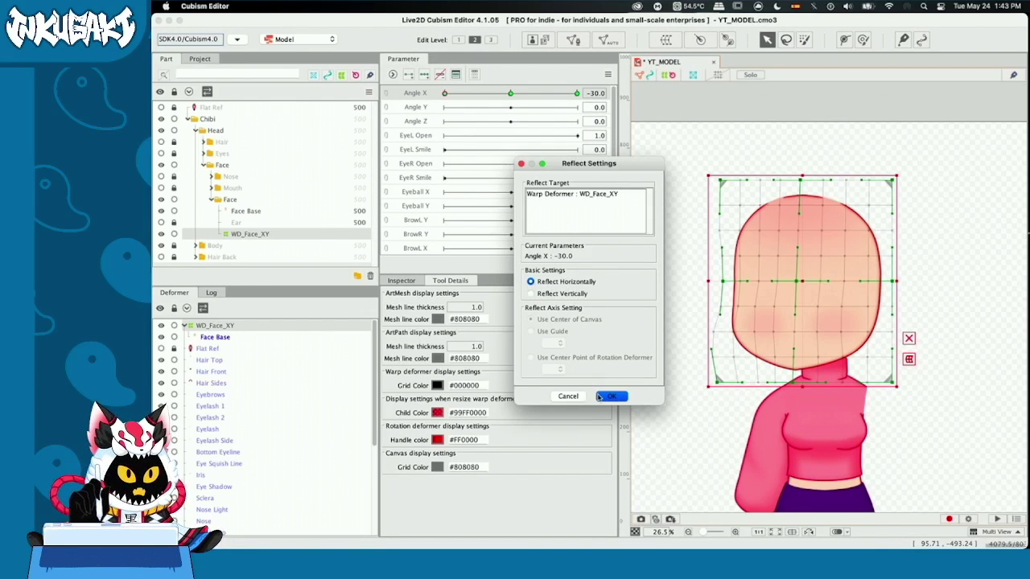
pyautogui.click(610, 396)
pyautogui.moveTo(577, 94); pyautogui.dragTo(510, 94)
pyautogui.click(683, 152)
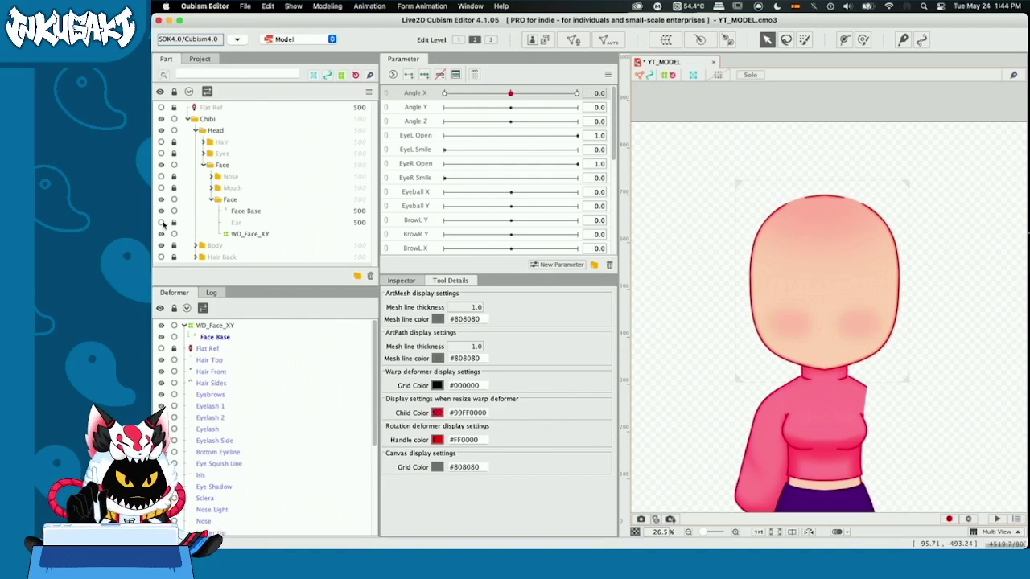
# - Show the Ear and wrap it in a 5 x 5 warp deformer named WD_ear_XY with three keys on Angle X
pyautogui.click(162, 223)
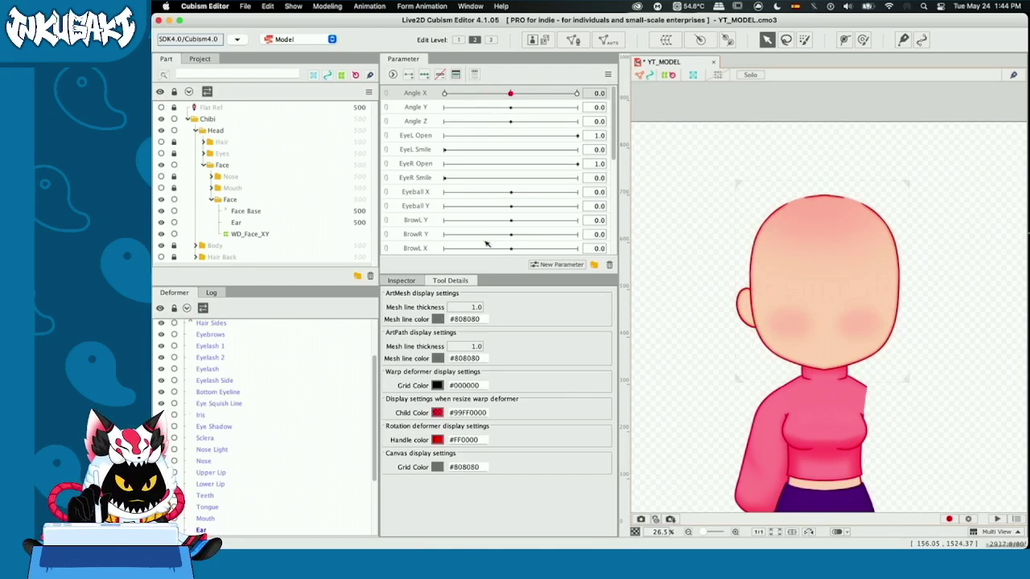
pyautogui.click(742, 312)
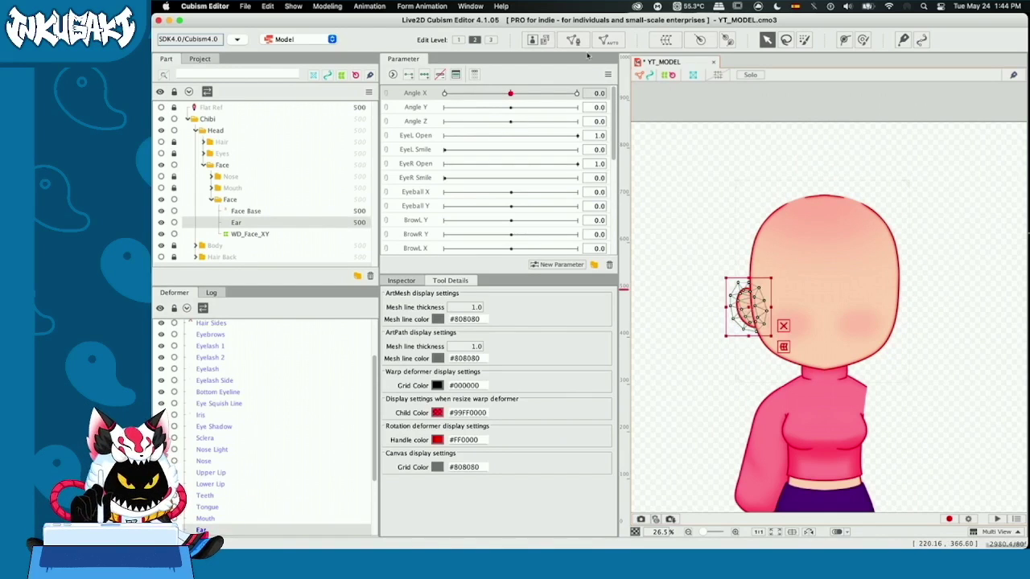
pyautogui.click(544, 39)
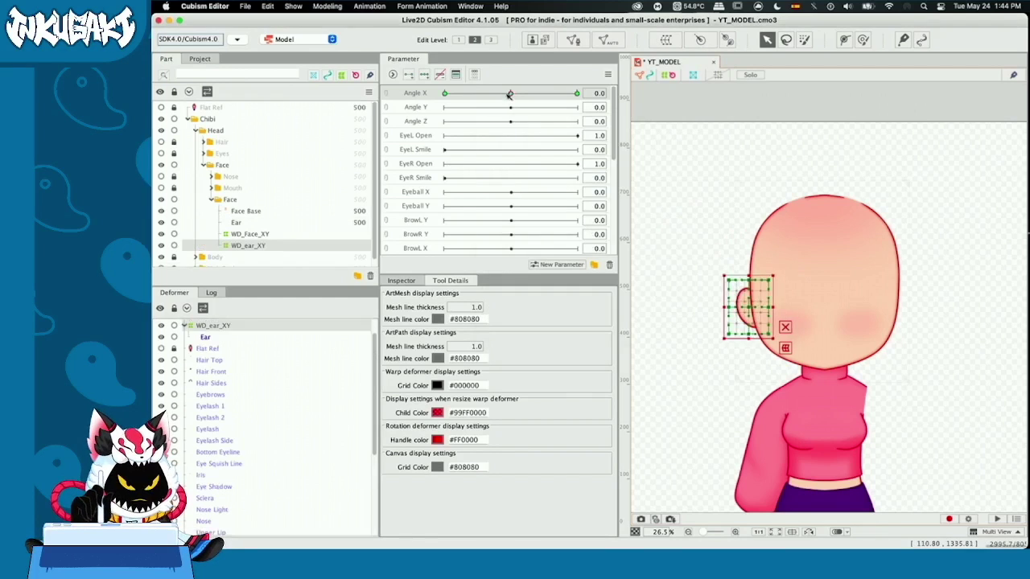
# - Shift WD_ear_XY sideways with the face at Angle X -30 and 30
pyautogui.moveTo(510, 93); pyautogui.dragTo(438, 95)
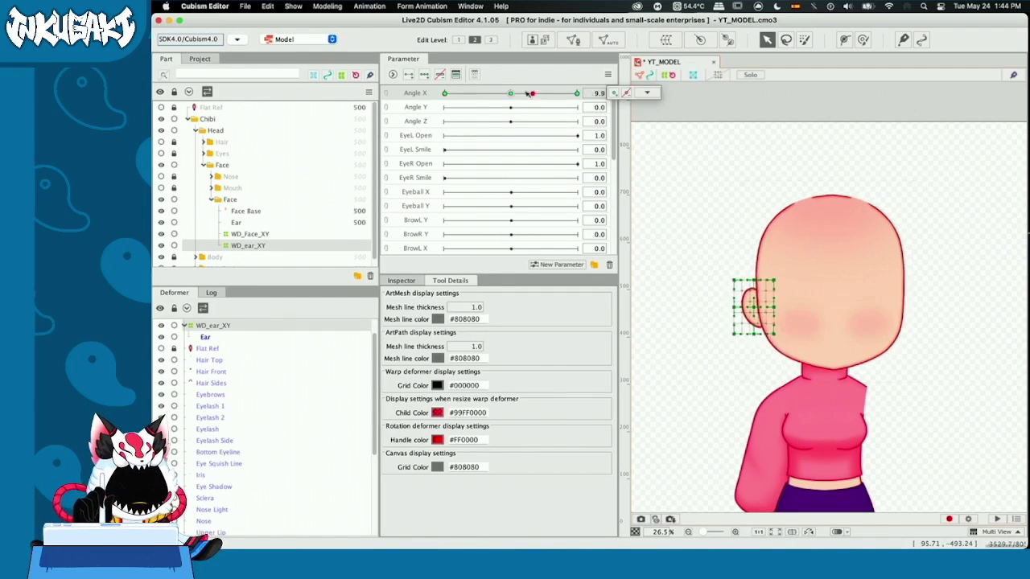
pyautogui.moveTo(445, 93); pyautogui.dragTo(587, 96)
pyautogui.click(401, 280)
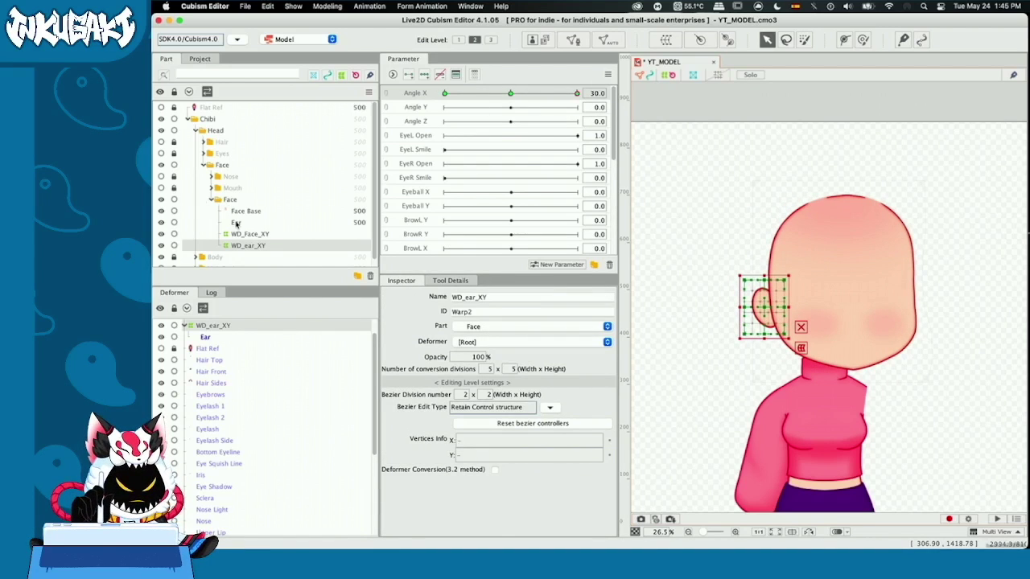
# - Reset Angle X to 0, select WD_Face_XY, and add three keys on Angle Y
pyautogui.click(510, 93)
pyautogui.press('Escape')
pyautogui.moveTo(510, 94)
pyautogui.mouseDown()
pyautogui.moveTo(474, 93)
pyautogui.moveTo(575, 93)
pyautogui.moveTo(510, 93)
pyautogui.mouseUp()
pyautogui.click(736, 185)
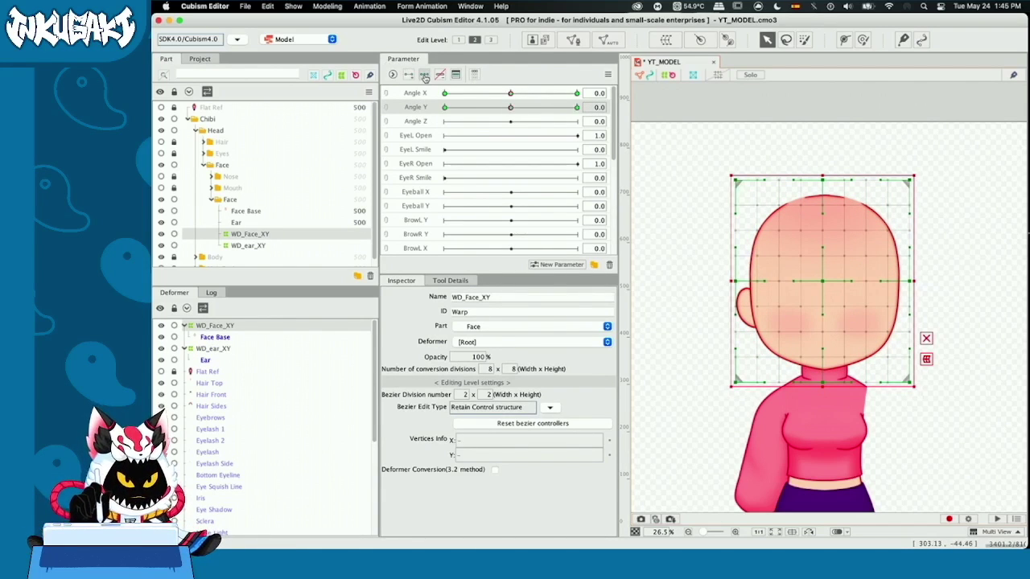
# - At Angle Y -30, move WD_Face_XY down and curve its horizontal centre line downward for a looking-down pose
pyautogui.moveTo(511, 107); pyautogui.dragTo(434, 112)
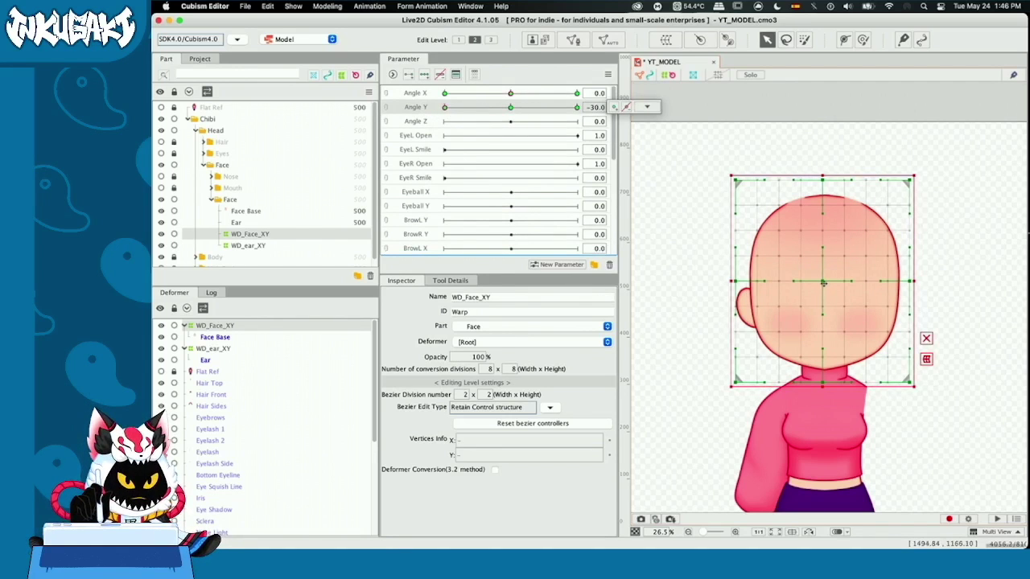
pyautogui.moveTo(823, 283); pyautogui.dragTo(825, 294)
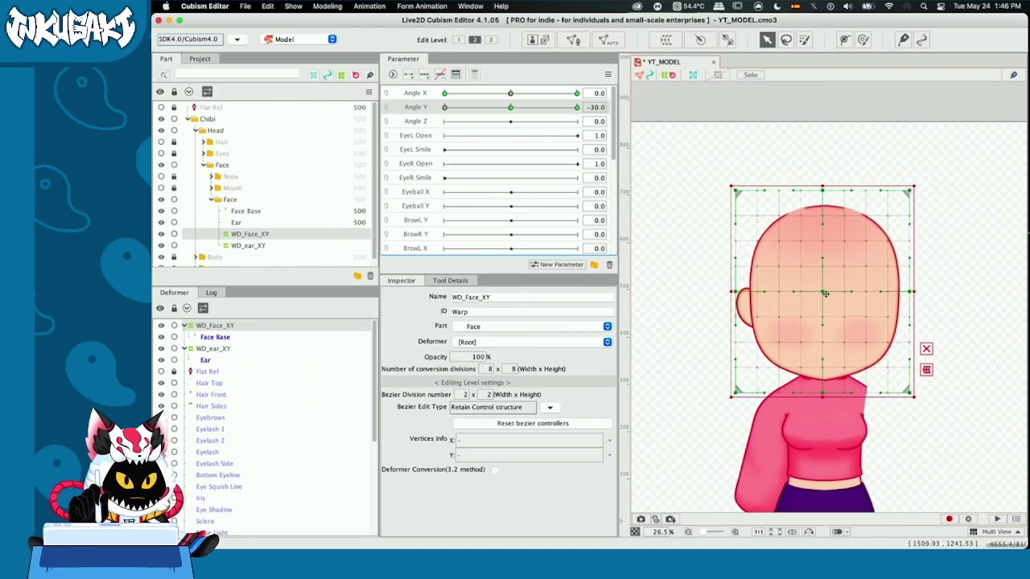
pyautogui.scroll(2, 824, 294)
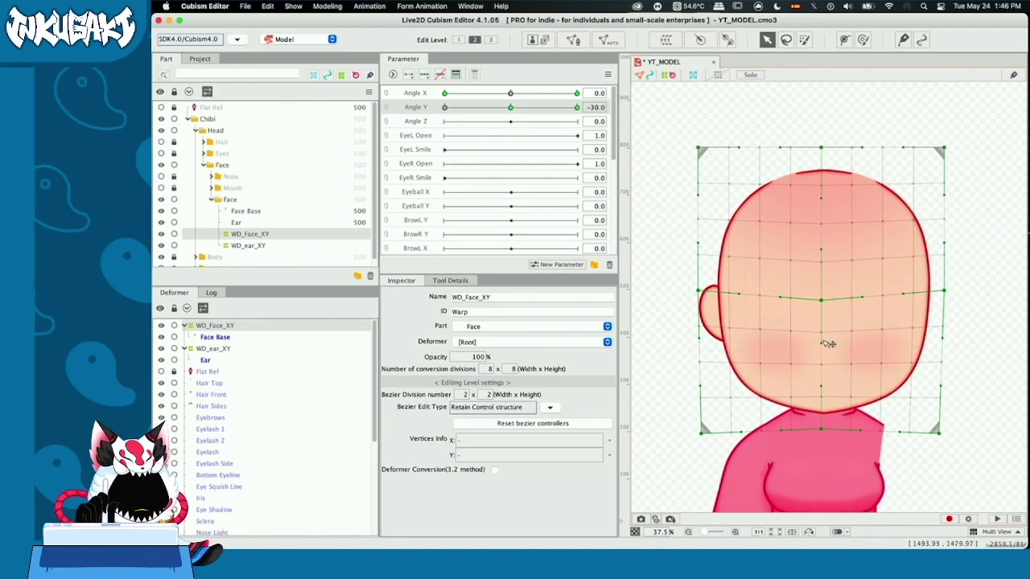
pyautogui.click(657, 371)
pyautogui.moveTo(444, 107)
pyautogui.mouseDown()
pyautogui.moveTo(532, 112)
pyautogui.moveTo(444, 107)
pyautogui.mouseUp()
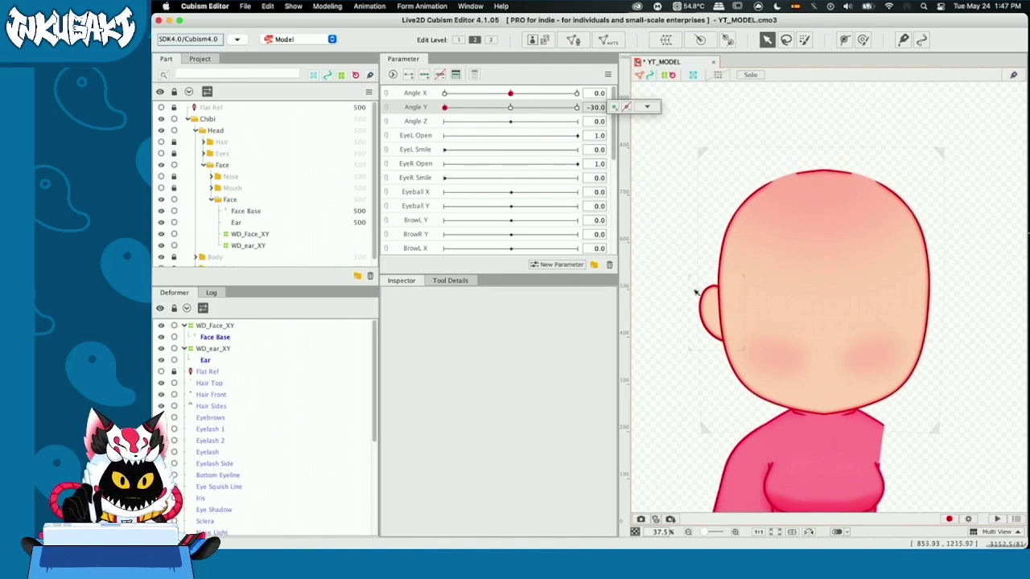
# - Select WD_ear_XY and raise it slightly at Angle Y -30
pyautogui.click(691, 281)
pyautogui.moveTo(511, 111); pyautogui.dragTo(448, 111)
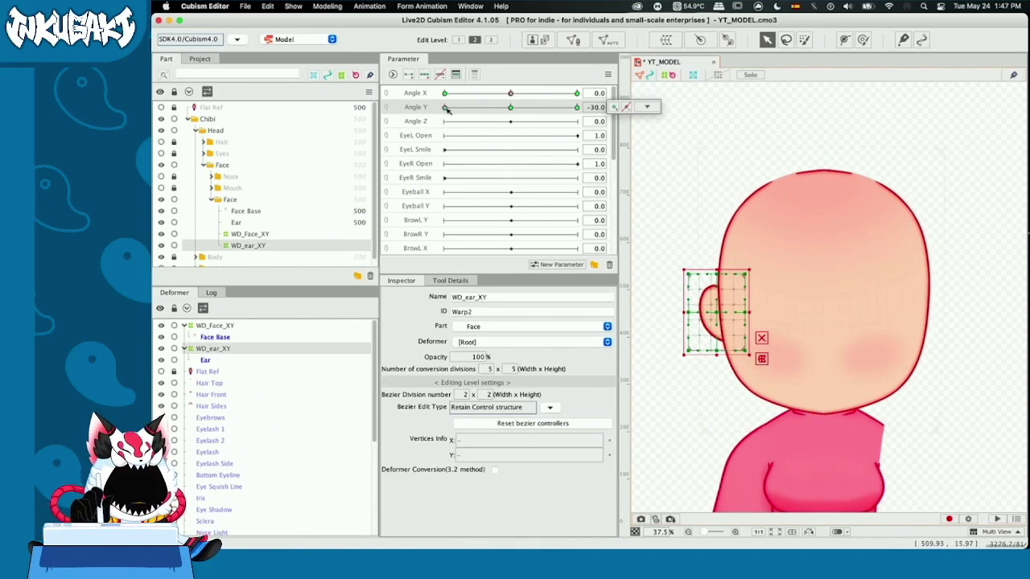
pyautogui.click(680, 269)
pyautogui.click(708, 311)
pyautogui.click(660, 270)
pyautogui.click(692, 280)
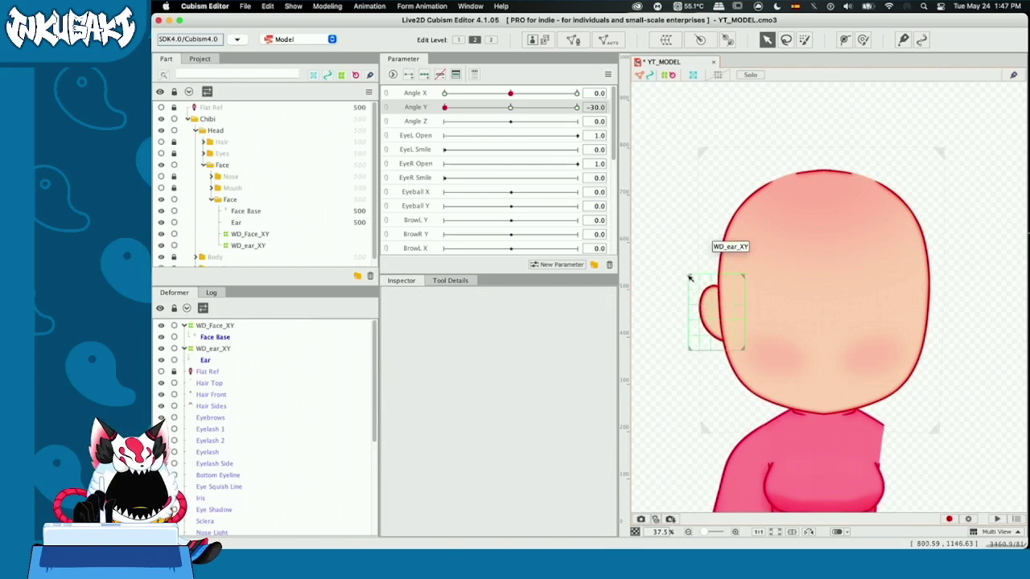
pyautogui.moveTo(716, 314); pyautogui.dragTo(716, 312)
# - Pull the lower-left corner of WD_ear_XY inward at Angle Y -30 to narrow the ear's lower part
pyautogui.moveTo(512, 108); pyautogui.dragTo(445, 108)
pyautogui.moveTo(676, 262); pyautogui.dragTo(673, 266)
pyautogui.press('super+z')
pyautogui.click(762, 340)
pyautogui.moveTo(687, 348); pyautogui.dragTo(696, 348)
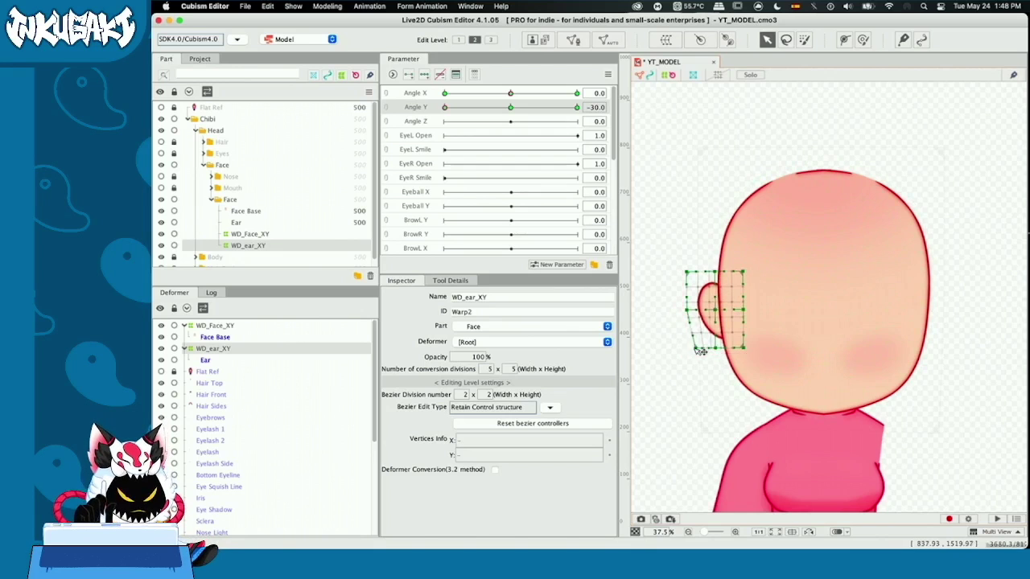
pyautogui.moveTo(690, 311); pyautogui.dragTo(688, 313)
pyautogui.click(662, 319)
# - At Angle Y 30, raise WD_Face_XY and curve its upper and lower edges upward for a looking-up pose
pyautogui.moveTo(448, 107); pyautogui.dragTo(588, 118)
pyautogui.click(507, 95)
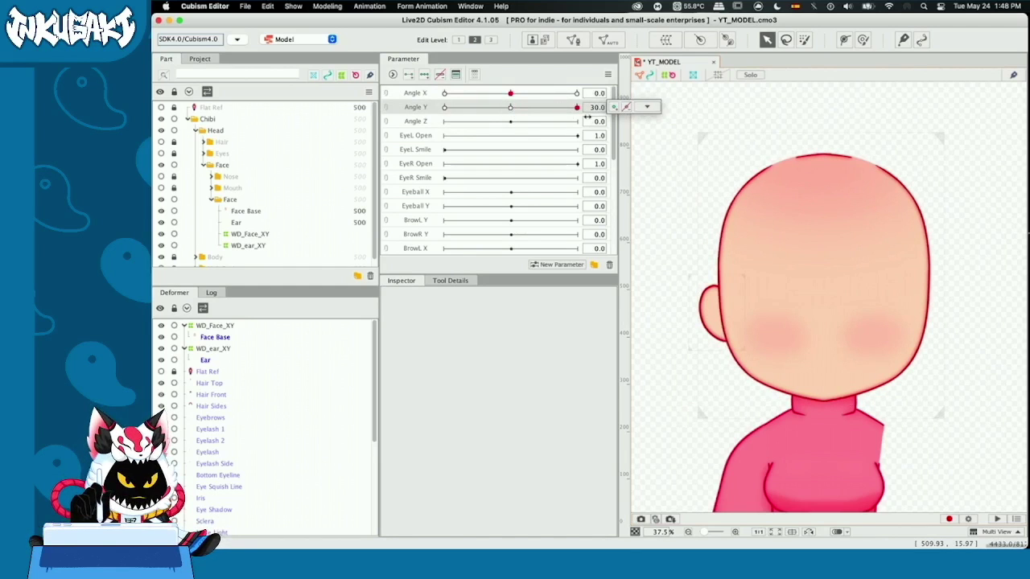
pyautogui.click(805, 157)
pyautogui.moveTo(822, 420); pyautogui.dragTo(823, 412)
pyautogui.click(687, 174)
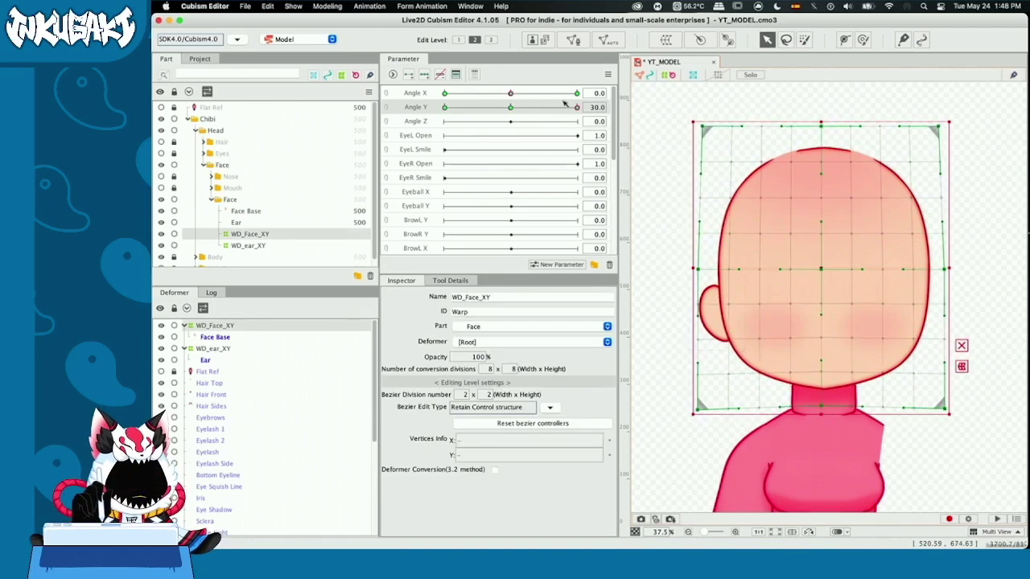
# - Select WD_ear_XY and lower it slightly at Angle Y 30
pyautogui.click(676, 225)
pyautogui.click(689, 274)
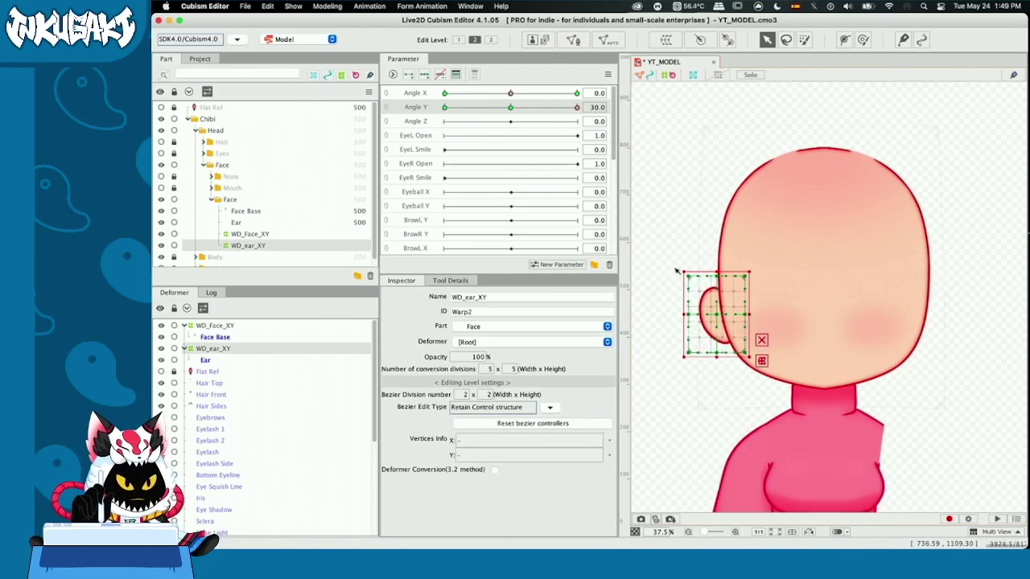
pyautogui.moveTo(720, 353); pyautogui.dragTo(722, 356)
pyautogui.click(676, 241)
# - Preview the face and ear motion by scrubbing Angle Y and Angle X, and return both to 0
pyautogui.moveTo(577, 107); pyautogui.dragTo(511, 107)
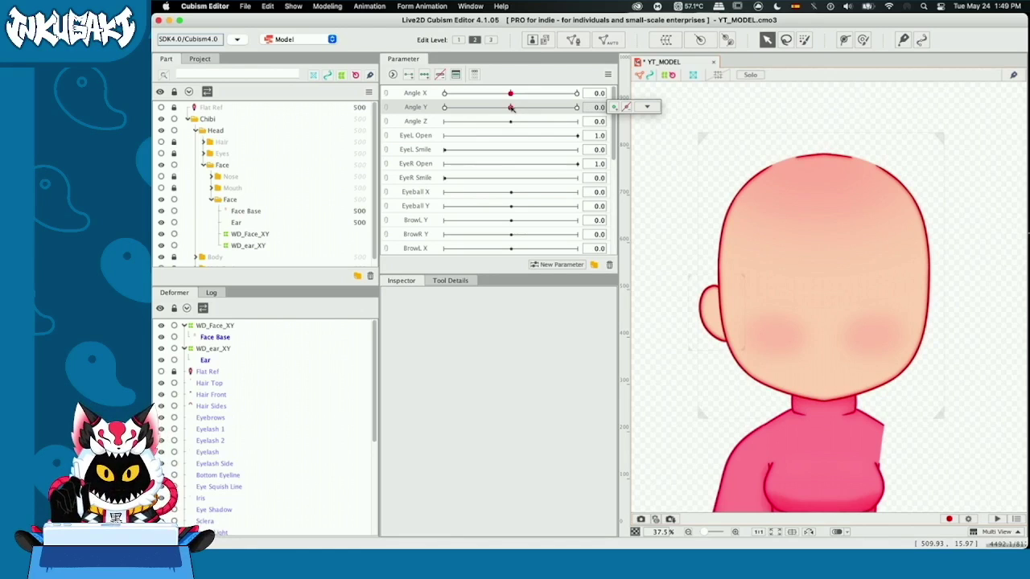
pyautogui.moveTo(511, 107); pyautogui.dragTo(573, 107)
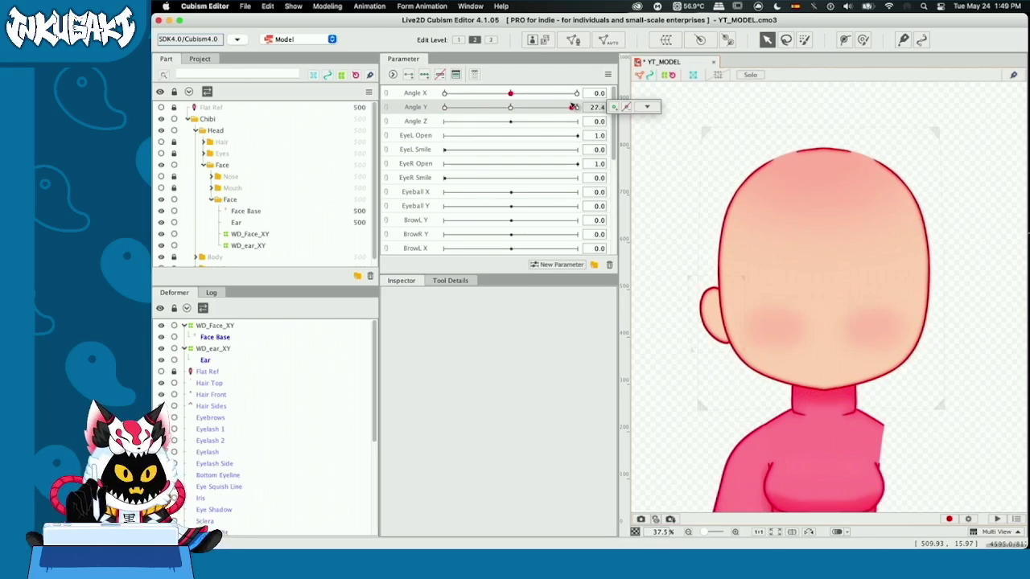
pyautogui.click(518, 108)
pyautogui.moveTo(515, 95); pyautogui.dragTo(566, 93)
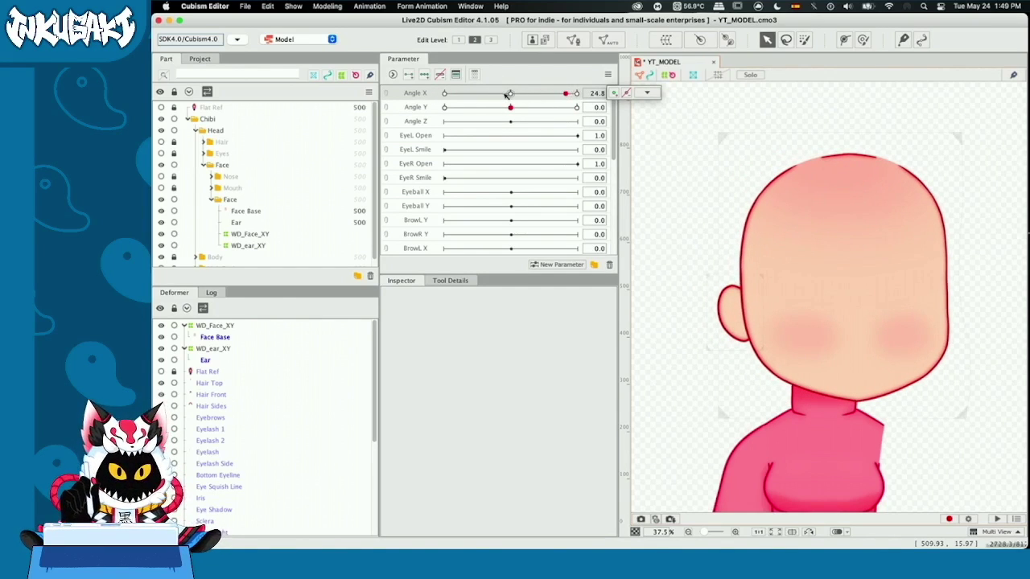
pyautogui.click(510, 94)
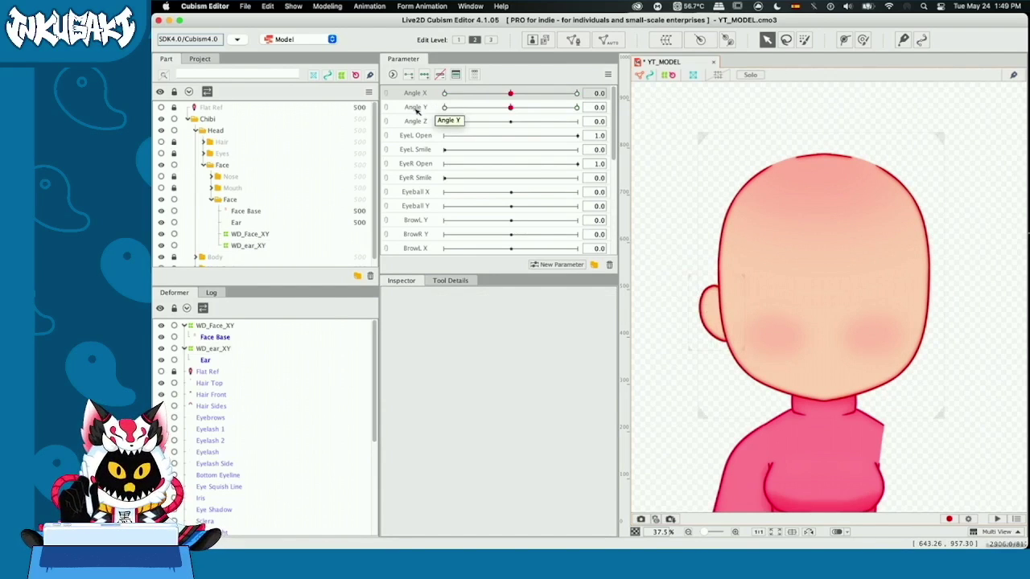
# - Link Angle X and Angle Y into a combined parameter, preview its diagonal corners, and return it to the centre
pyautogui.click(389, 95)
pyautogui.moveTo(509, 108); pyautogui.dragTo(598, 154)
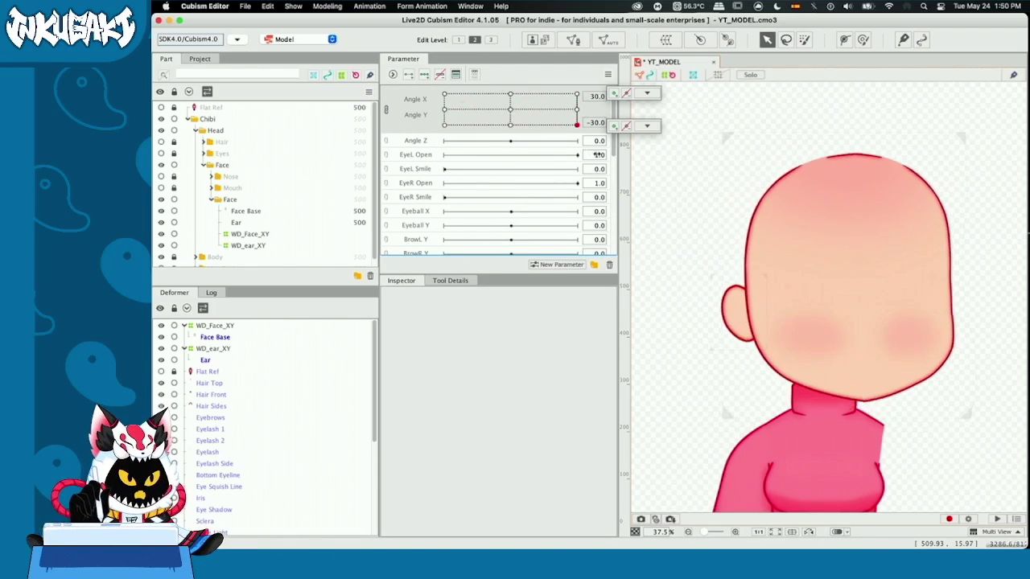
pyautogui.moveTo(603, 69); pyautogui.dragTo(583, 143)
pyautogui.click(510, 109)
pyautogui.click(621, 95)
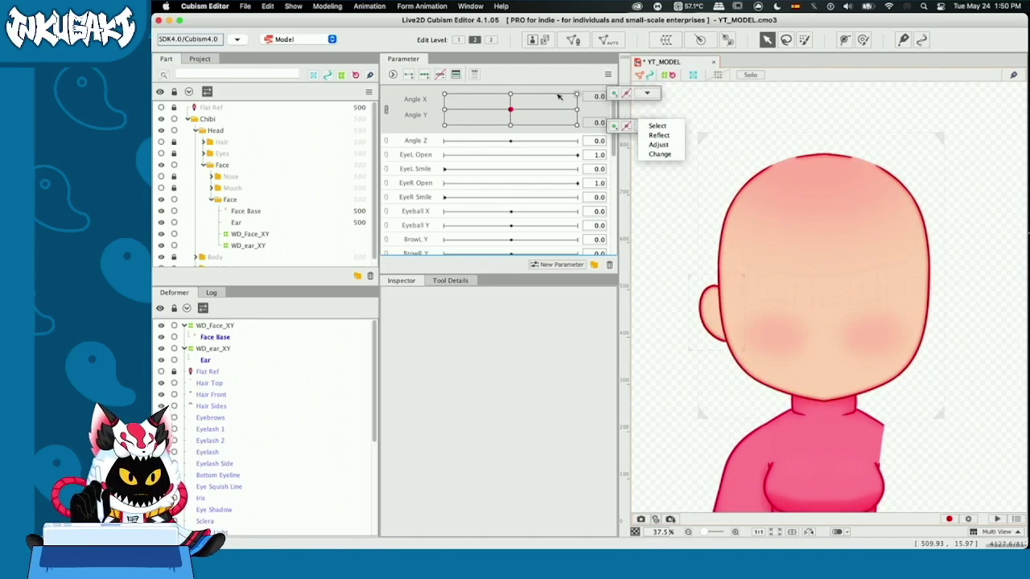
# - Synthesize the four corner shapes of WD_Face_XY and WD_ear_XY from Angle X and Angle Y, skipping locked and invisible objects
pyautogui.click(641, 94)
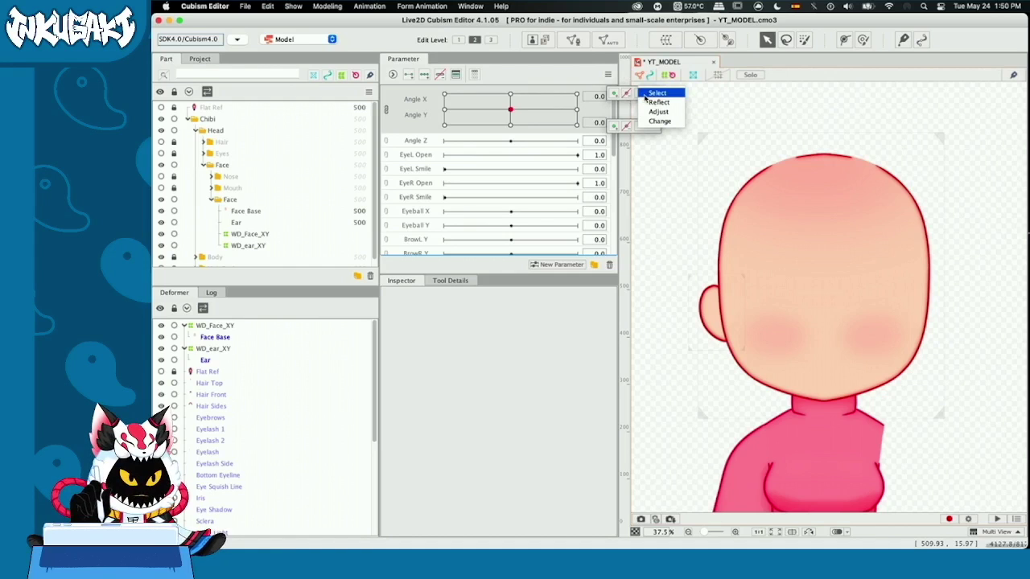
pyautogui.click(648, 94)
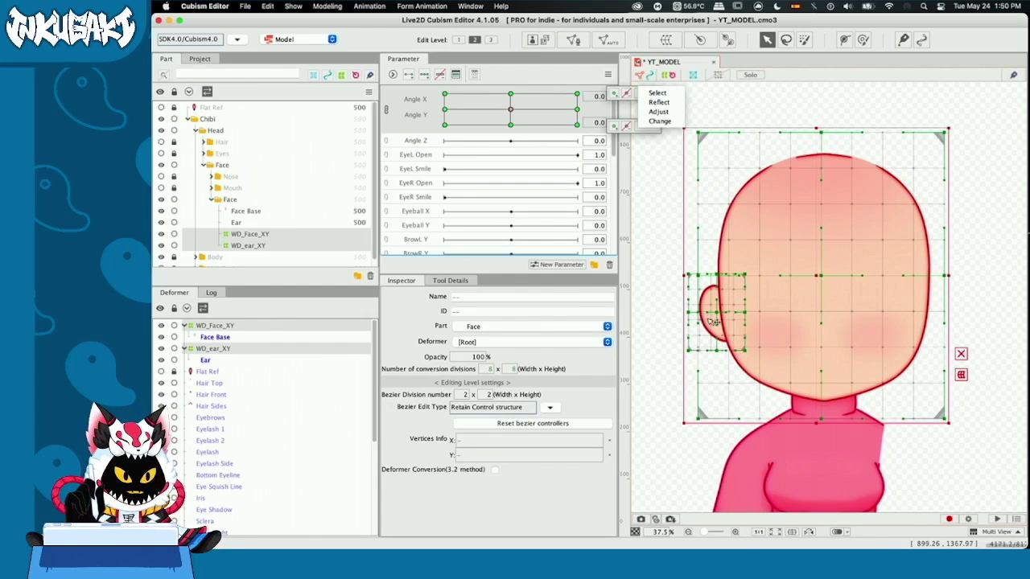
pyautogui.click(328, 5)
pyautogui.moveTo(351, 49)
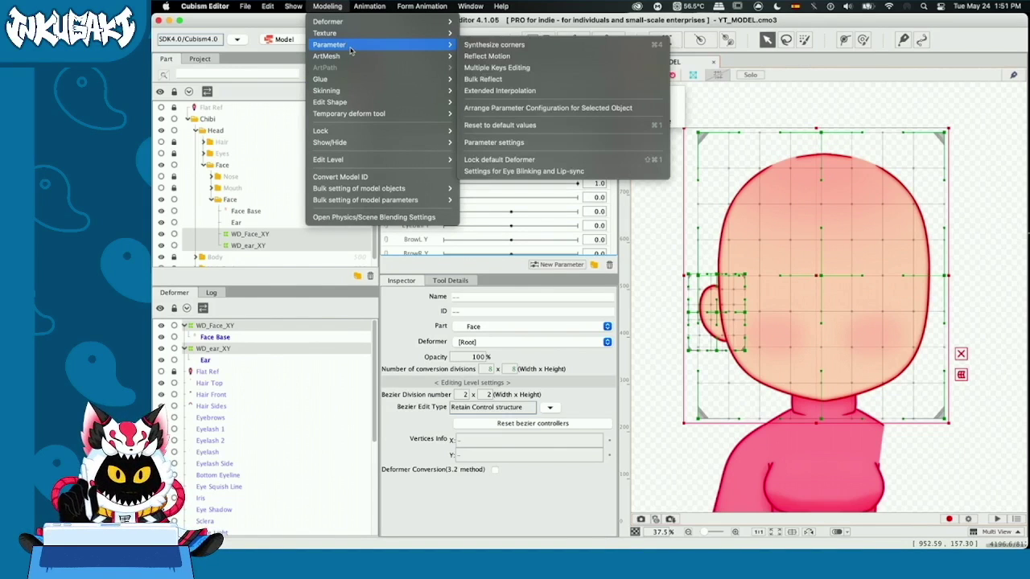
pyautogui.click(466, 45)
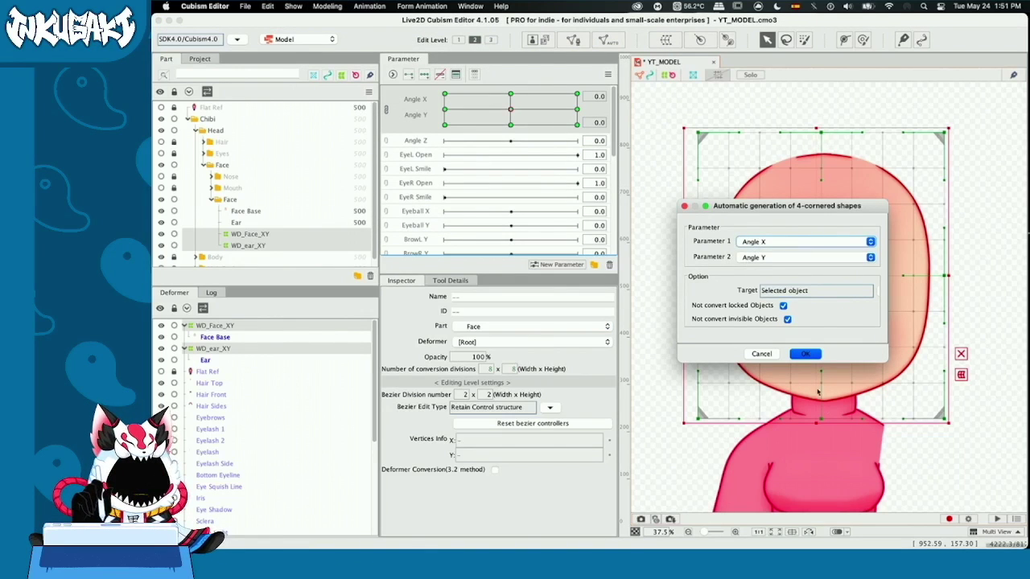
pyautogui.click(804, 354)
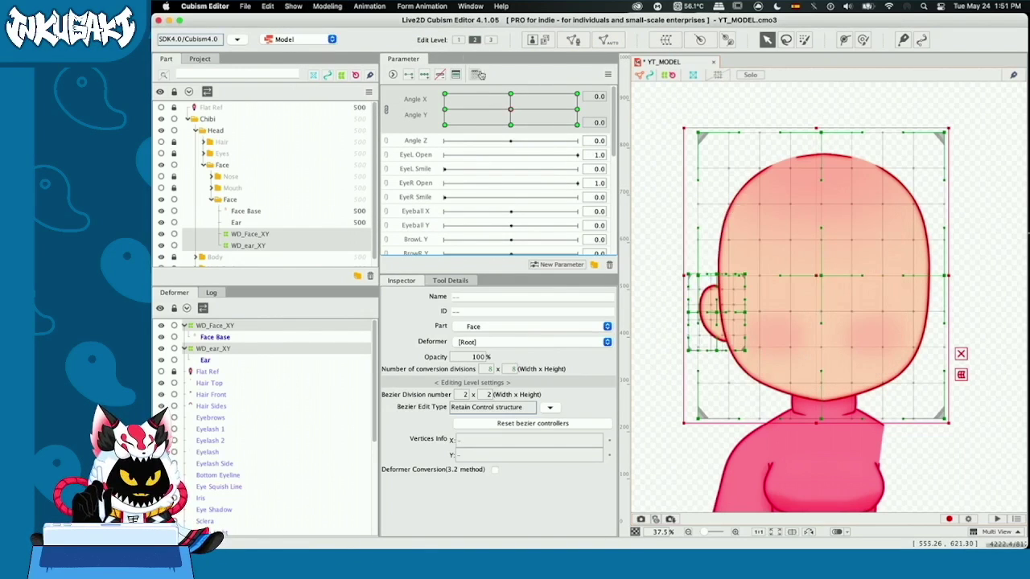
# - Preview the head's generated corner poses on the combined Angle X and Angle Y parameter and return it to the centre
pyautogui.moveTo(512, 111); pyautogui.dragTo(565, 108)
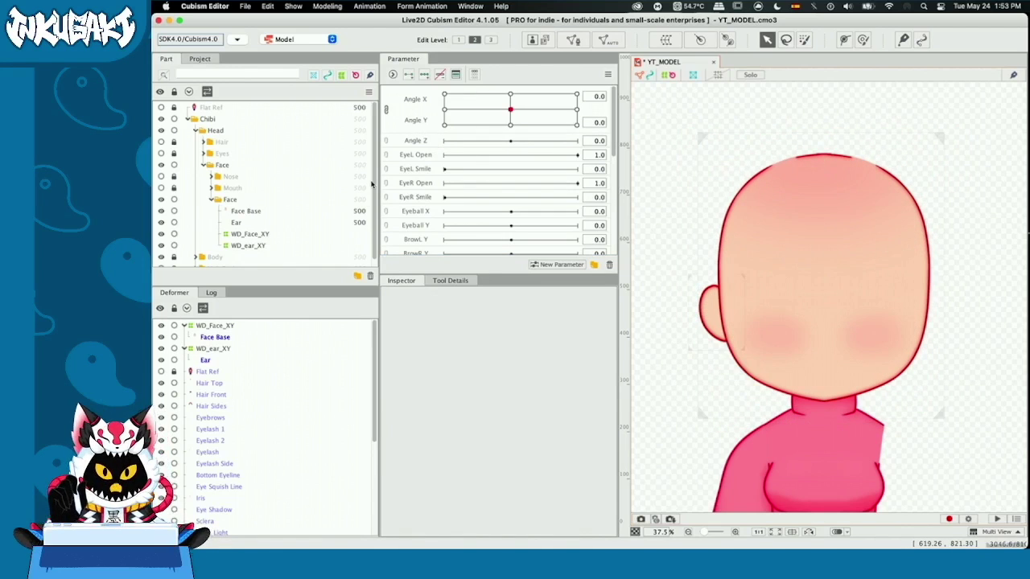
pyautogui.moveTo(508, 93); pyautogui.dragTo(579, 93)
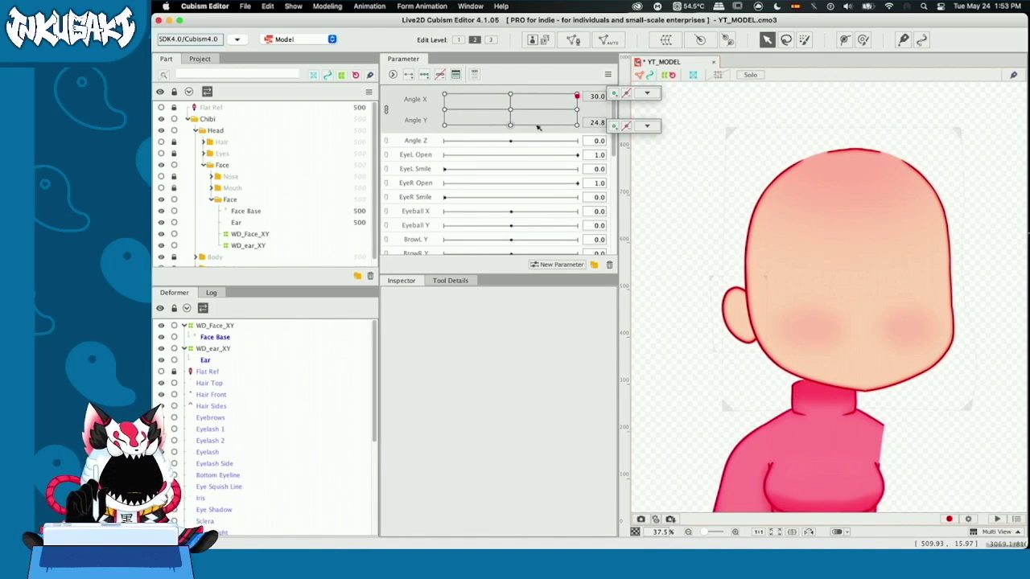
pyautogui.click(515, 113)
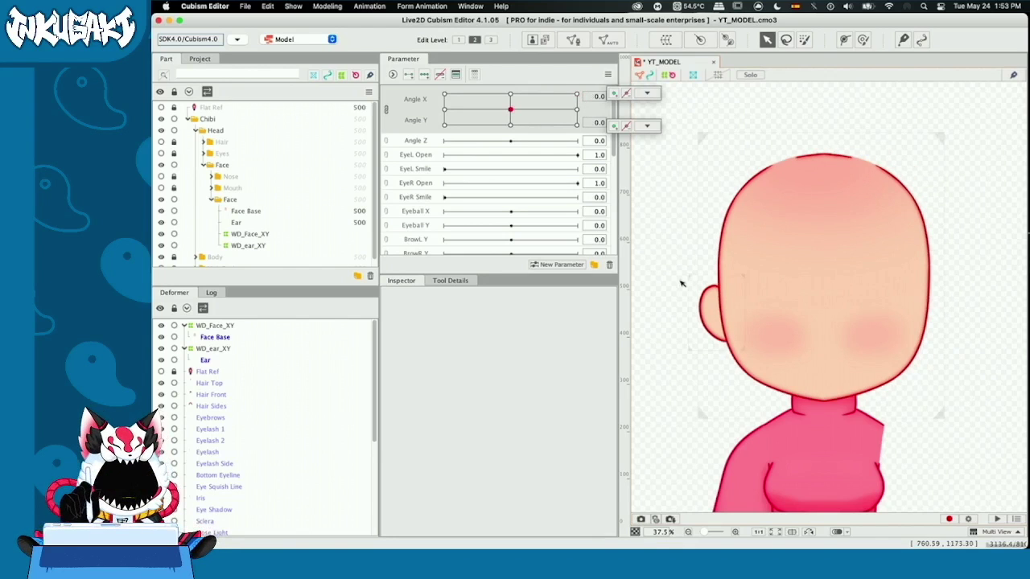
# - Copy the Ear mesh together with its WD_ear_XY deformer and paste the duplicate in place
pyautogui.click(212, 348)
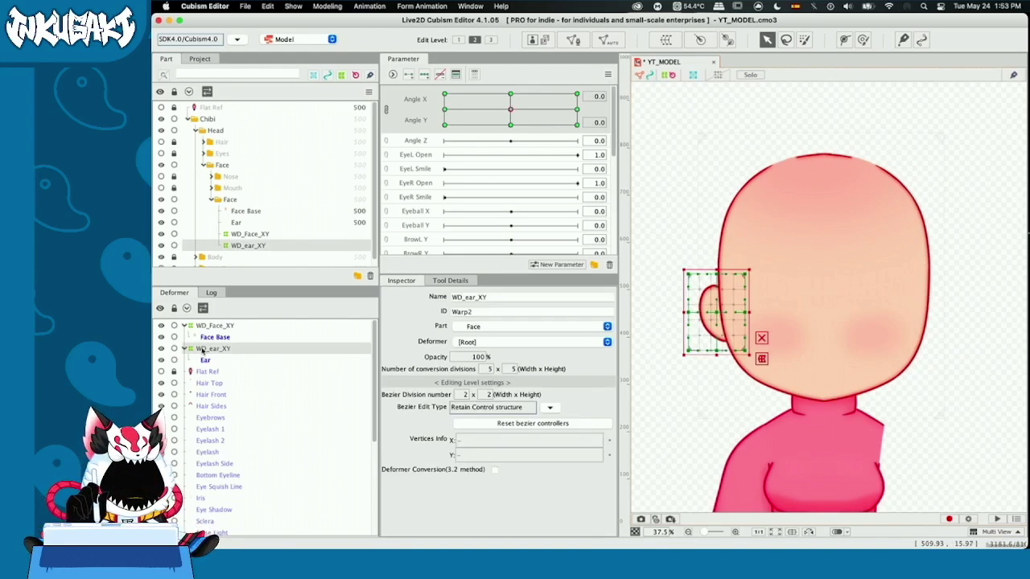
pyautogui.keyDown('shift'); pyautogui.click(204, 361); pyautogui.keyUp('shift')
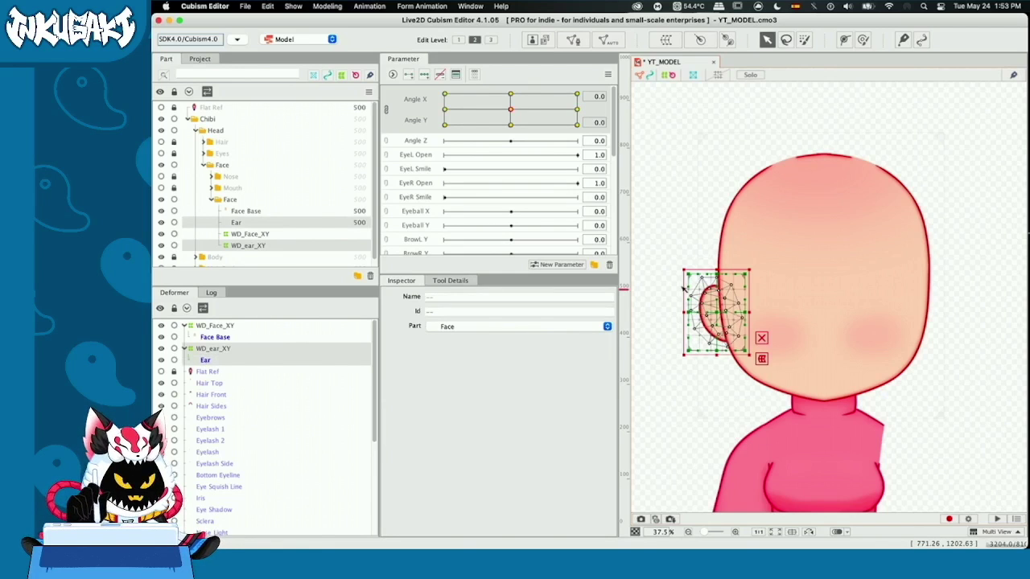
pyautogui.press('super+v')
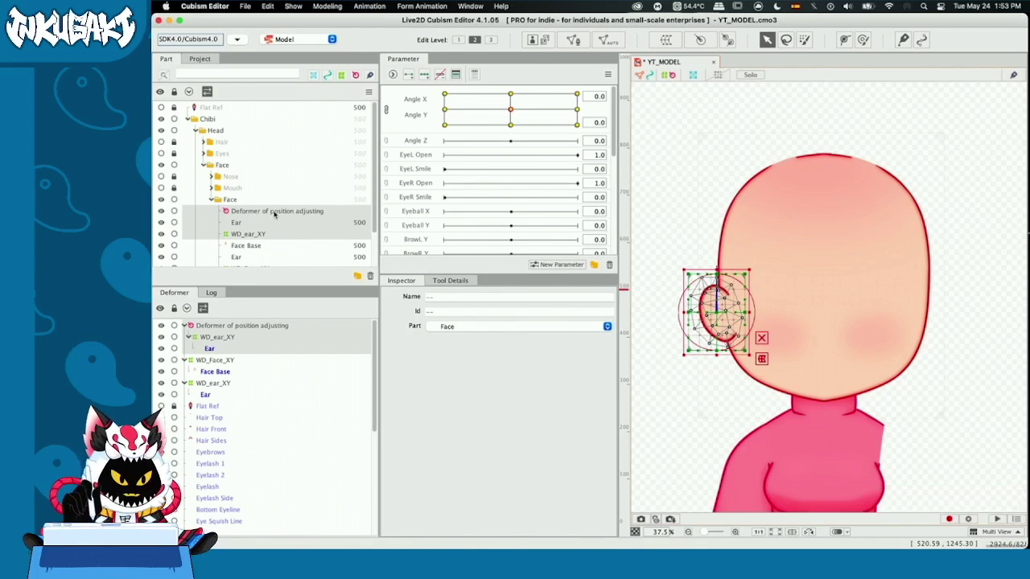
# - Try to reflect the pasted ear and WD_ear_XY horizontally together with their position-adjusting deformer
pyautogui.click(274, 212)
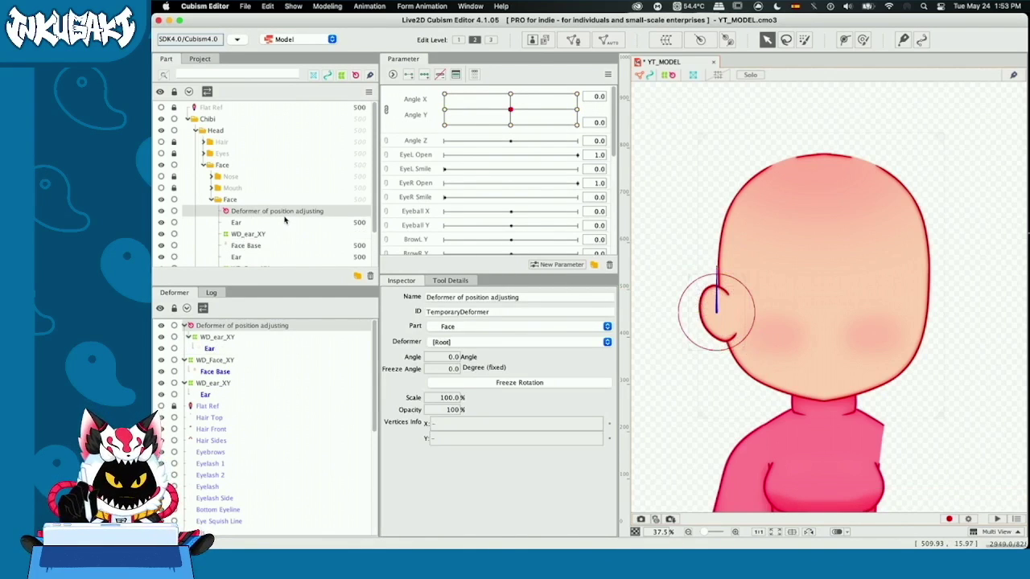
pyautogui.click(248, 234)
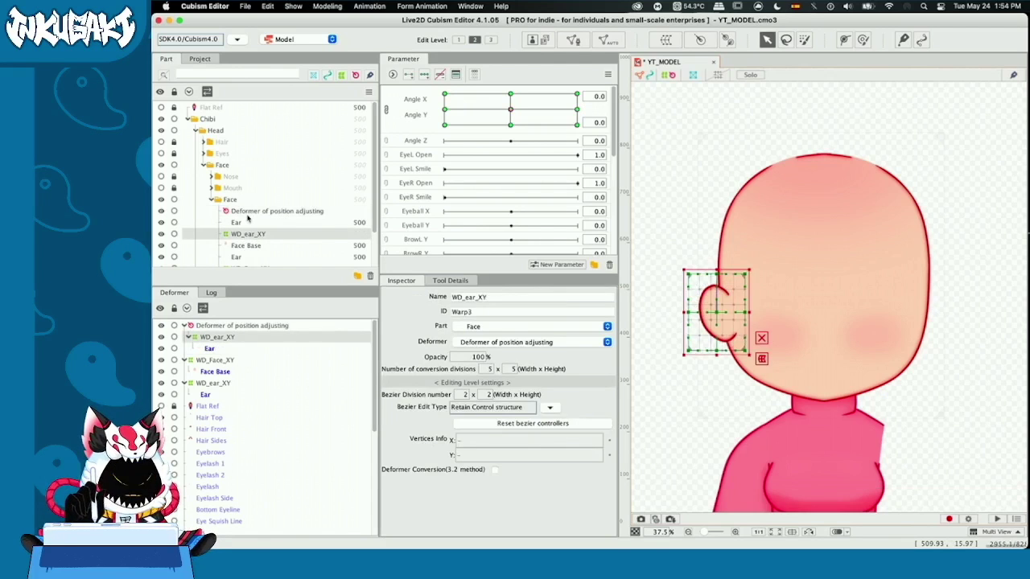
pyautogui.keyDown('shift'); pyautogui.click(264, 211); pyautogui.keyUp('shift')
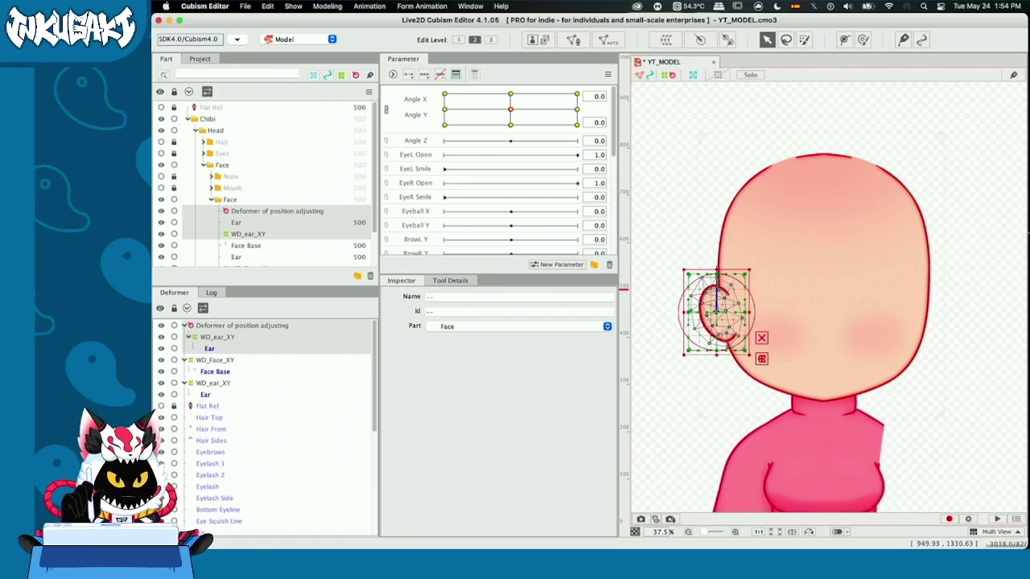
pyautogui.scroll(2, 710, 297)
pyautogui.rightClick(711, 296)
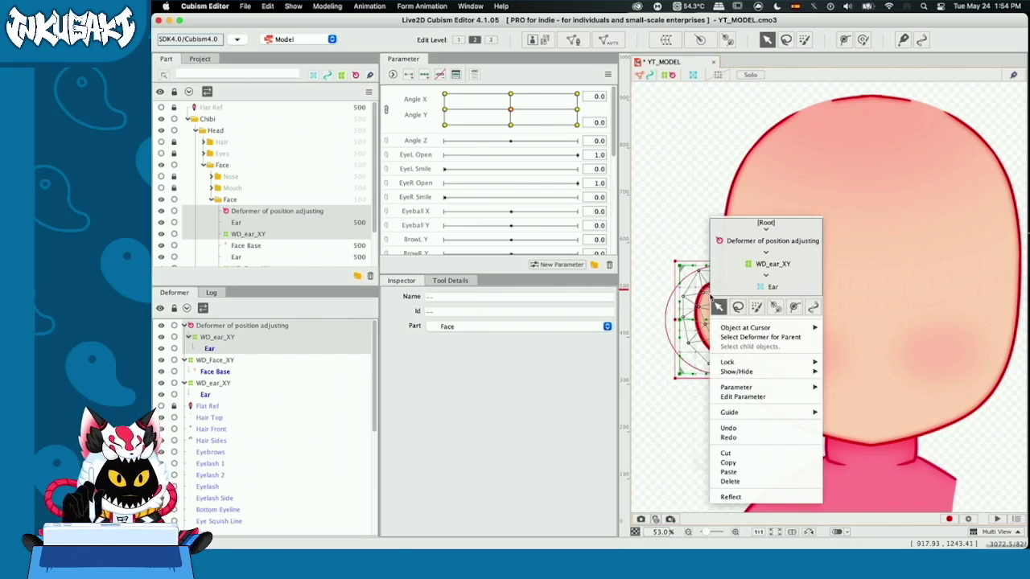
pyautogui.click(742, 496)
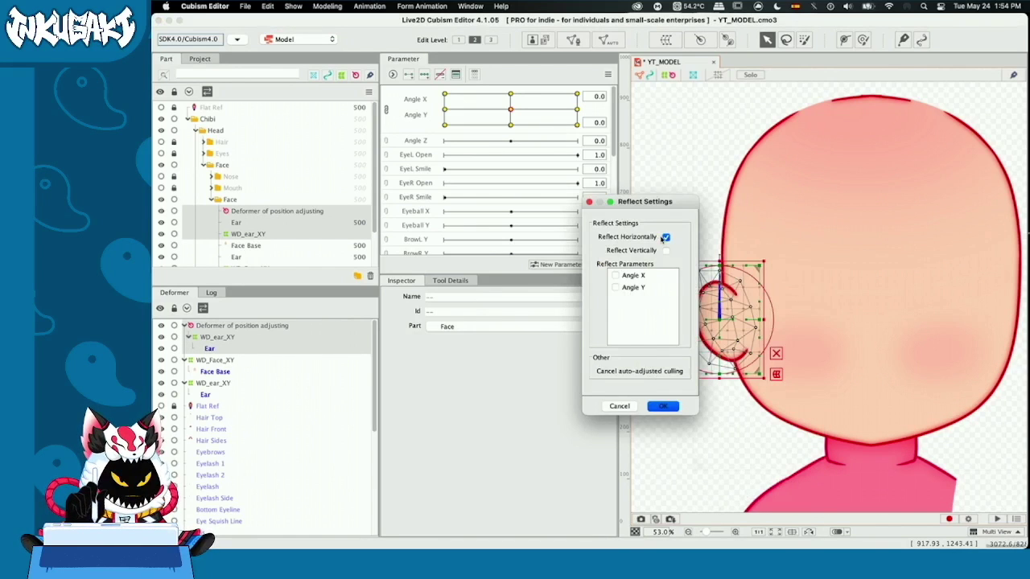
pyautogui.click(663, 407)
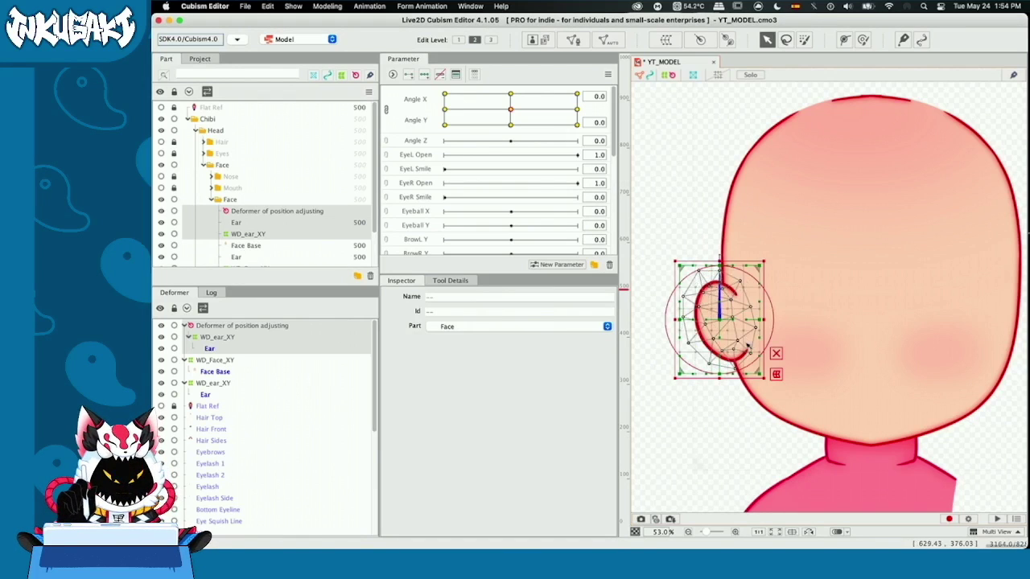
# - Delete the position-adjusting deformer and reflect the pasted Ear and WD_ear_XY horizontally, with no parameters reflected
pyautogui.click(278, 215)
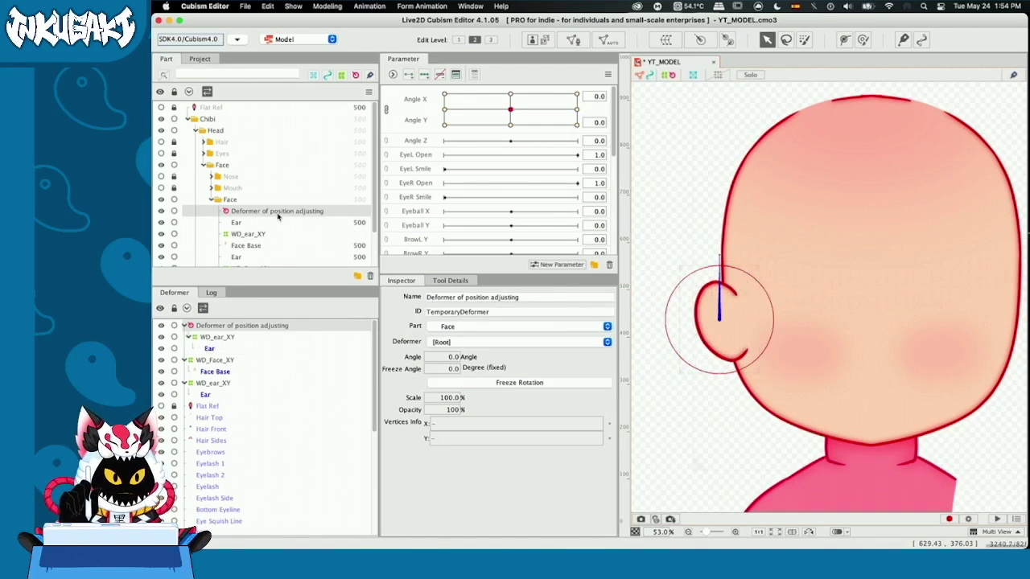
pyautogui.press('Delete')
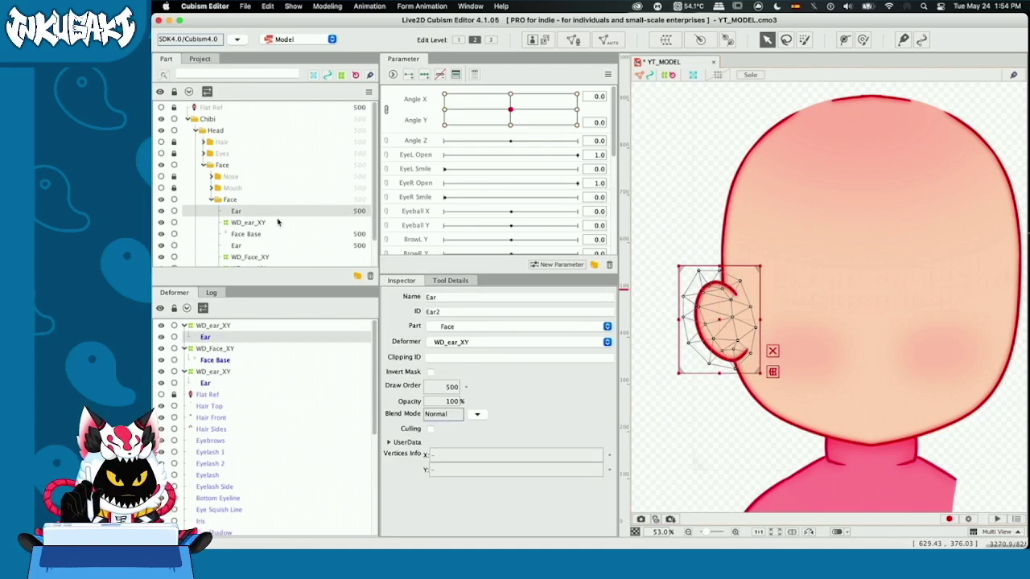
pyautogui.keyDown('shift'); pyautogui.click(277, 222); pyautogui.keyUp('shift')
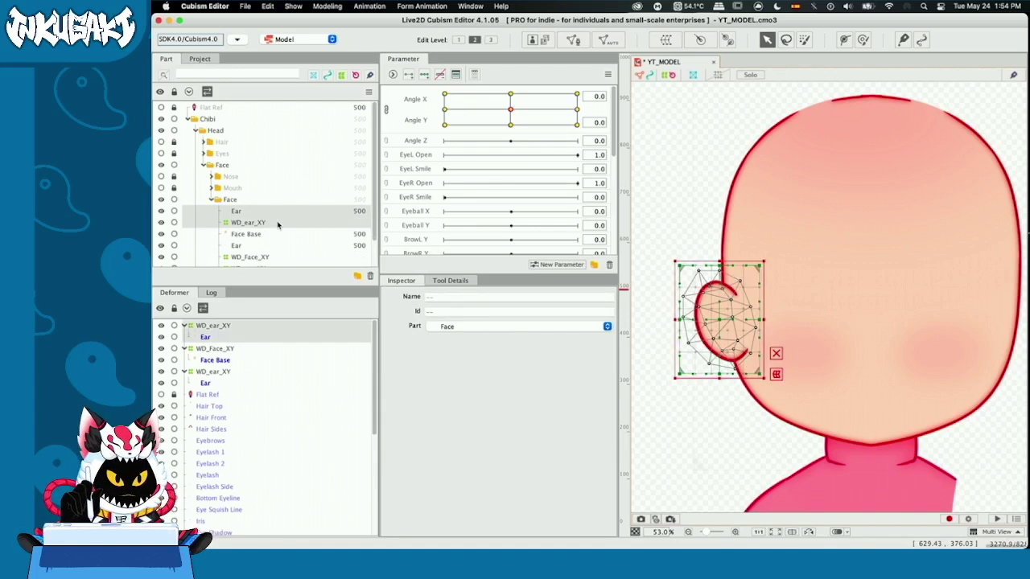
pyautogui.rightClick(715, 318)
pyautogui.click(726, 518)
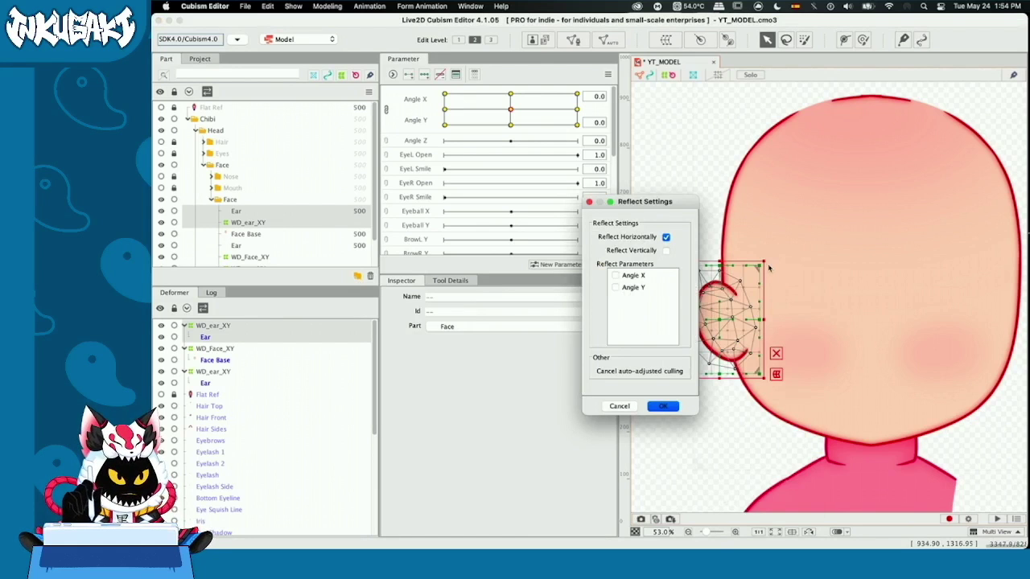
pyautogui.click(663, 405)
# - Place the mirrored ear on the opposite side of the head and reorder Face Base above the duplicated Ear and deformer
pyautogui.moveTo(874, 345); pyautogui.dragTo(829, 349)
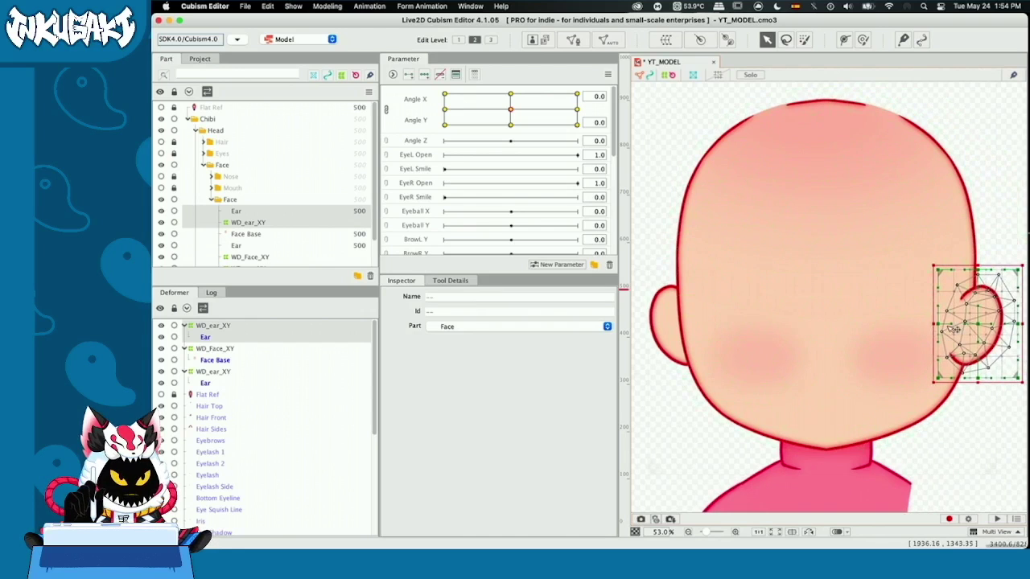
pyautogui.scroll(-3, 716, 326)
pyautogui.scroll(-2, 231, 180)
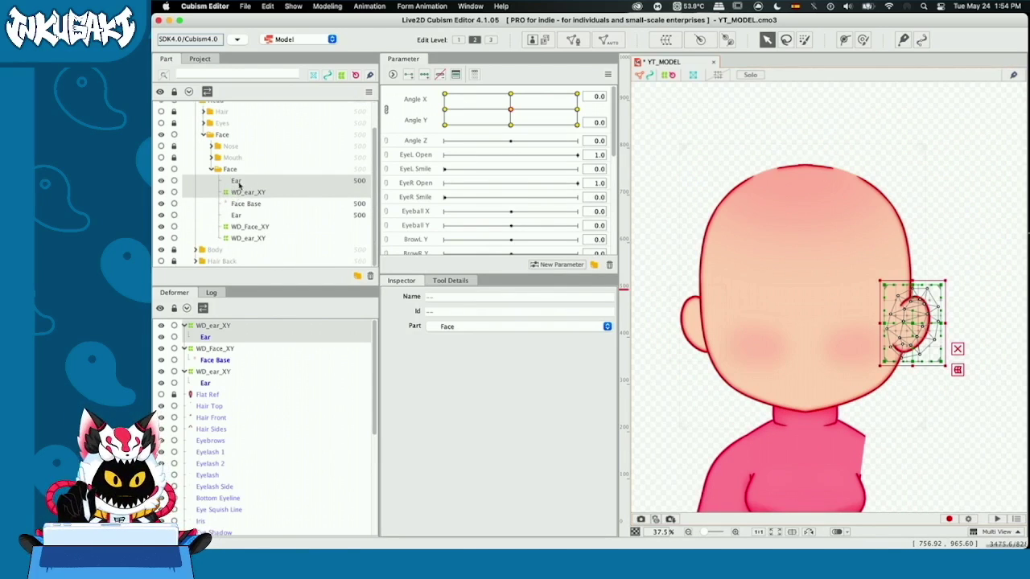
pyautogui.click(241, 205)
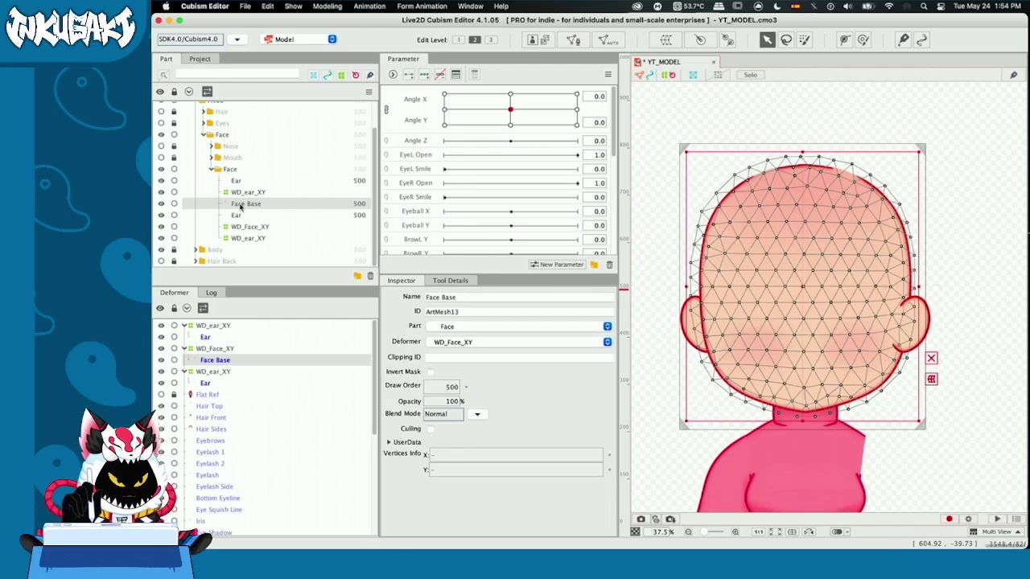
pyautogui.moveTo(240, 206); pyautogui.dragTo(241, 196)
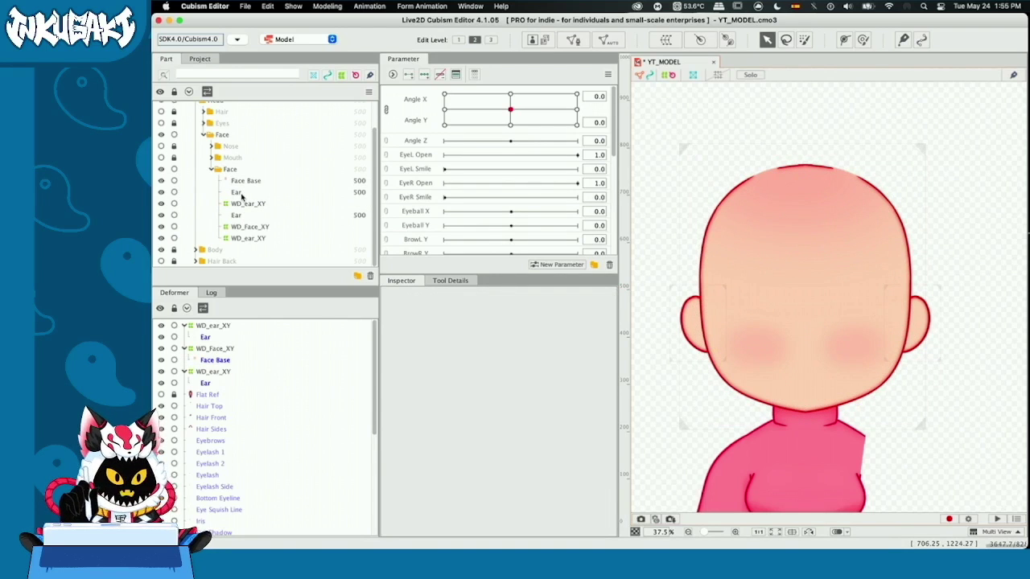
# - Rename the duplicated ear mesh Ear_R and its warp deformer WD_earR_XY, and clear the selection
pyautogui.click(242, 196)
pyautogui.doubleClick(449, 299)
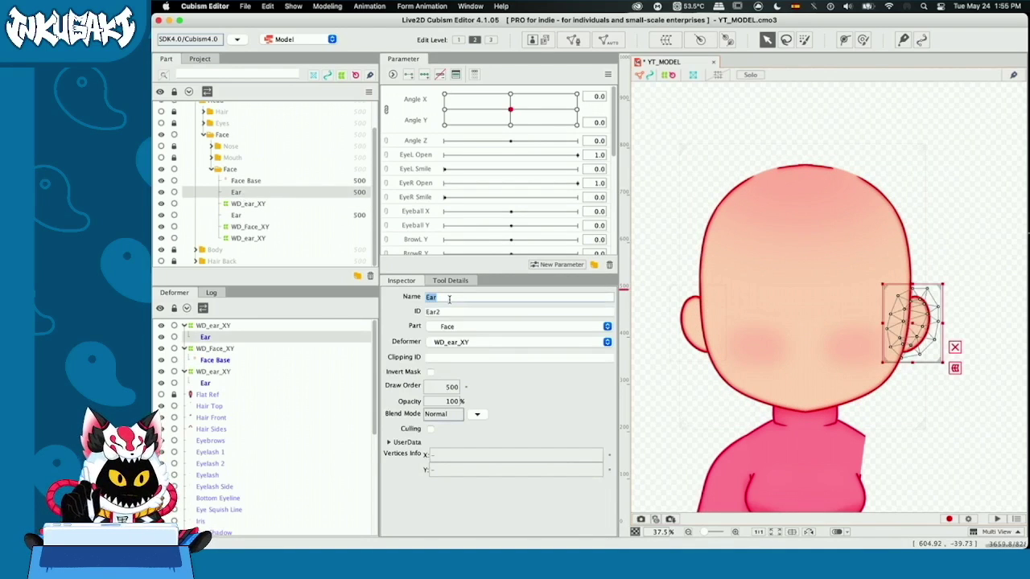
pyautogui.click(449, 299)
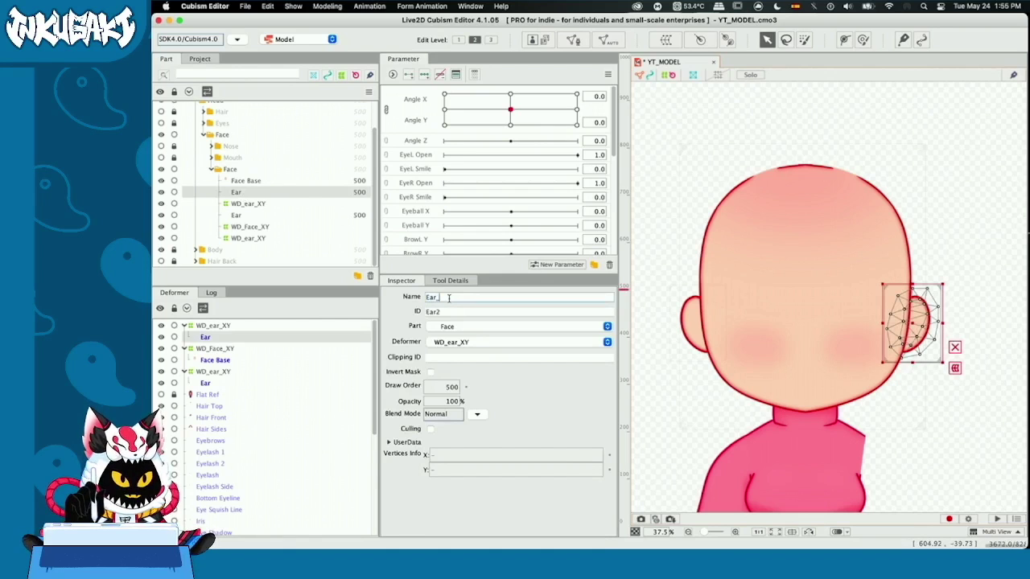
pyautogui.press('Return')
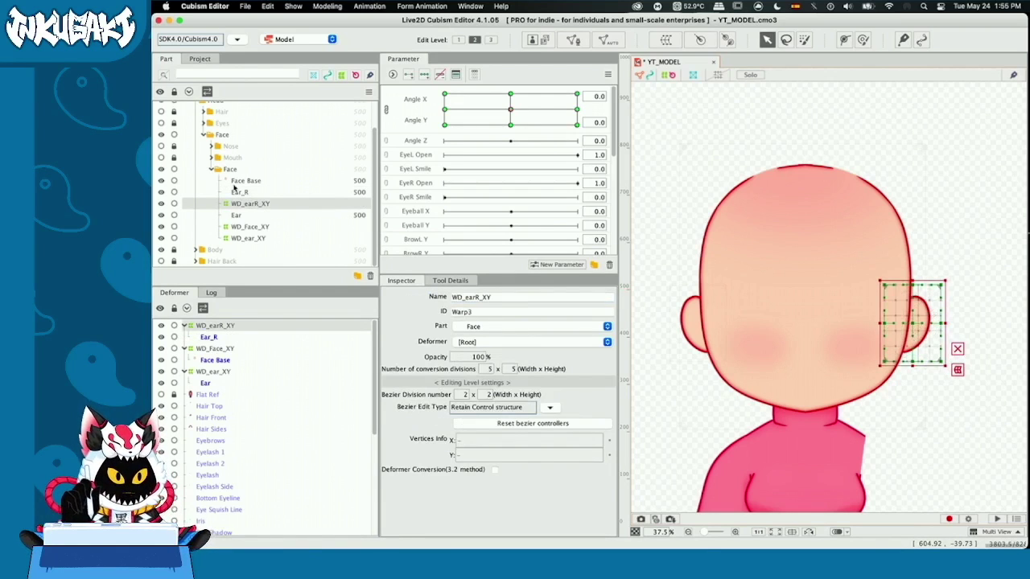
pyautogui.click(664, 290)
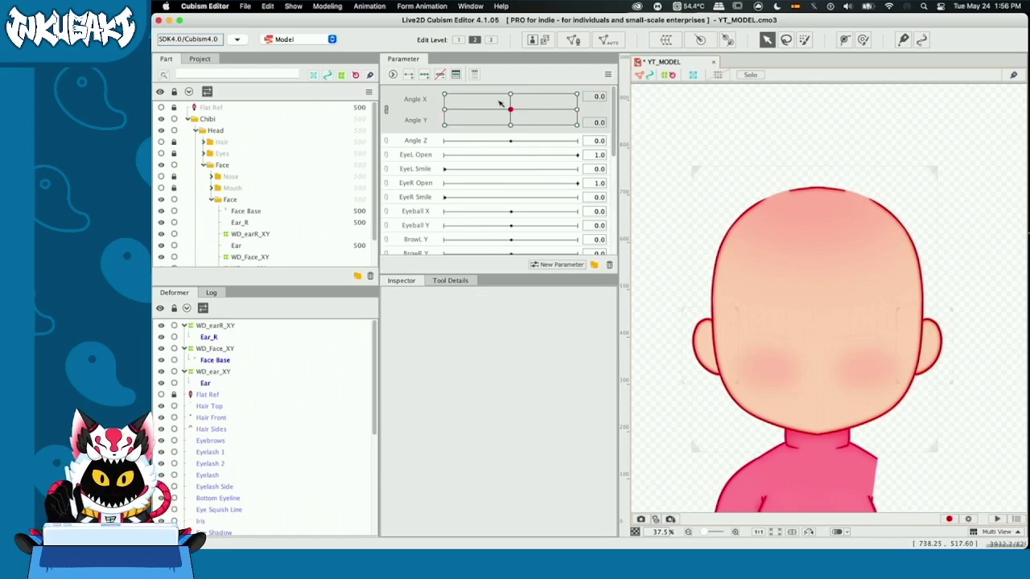
# - At Angle X -30 and Angle Y 0, shift WD_earR_XY slightly toward the face, and check the ear at Angle Y -30
pyautogui.moveTo(508, 107); pyautogui.dragTo(427, 109)
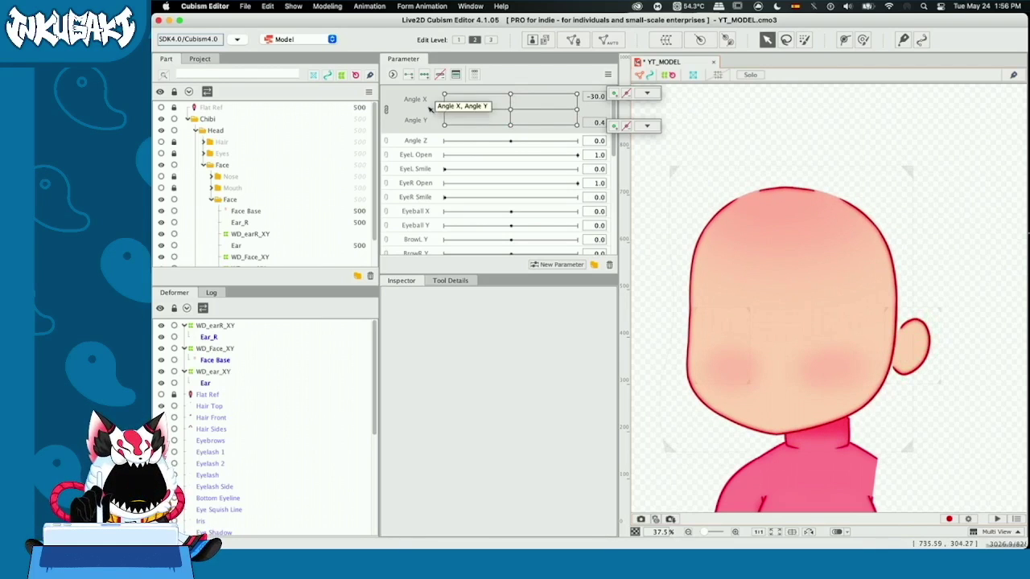
pyautogui.moveTo(442, 118); pyautogui.dragTo(510, 109)
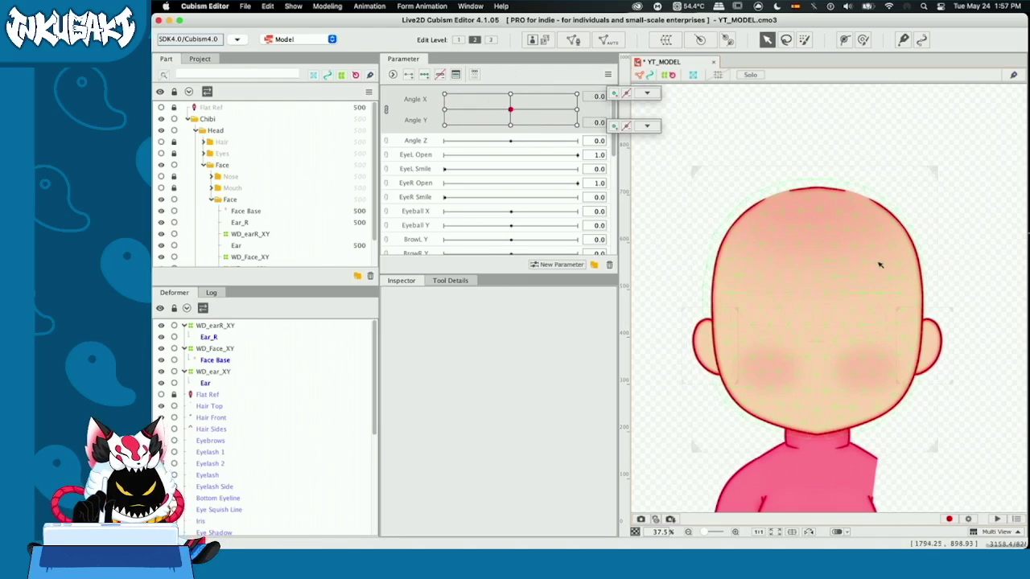
pyautogui.click(957, 312)
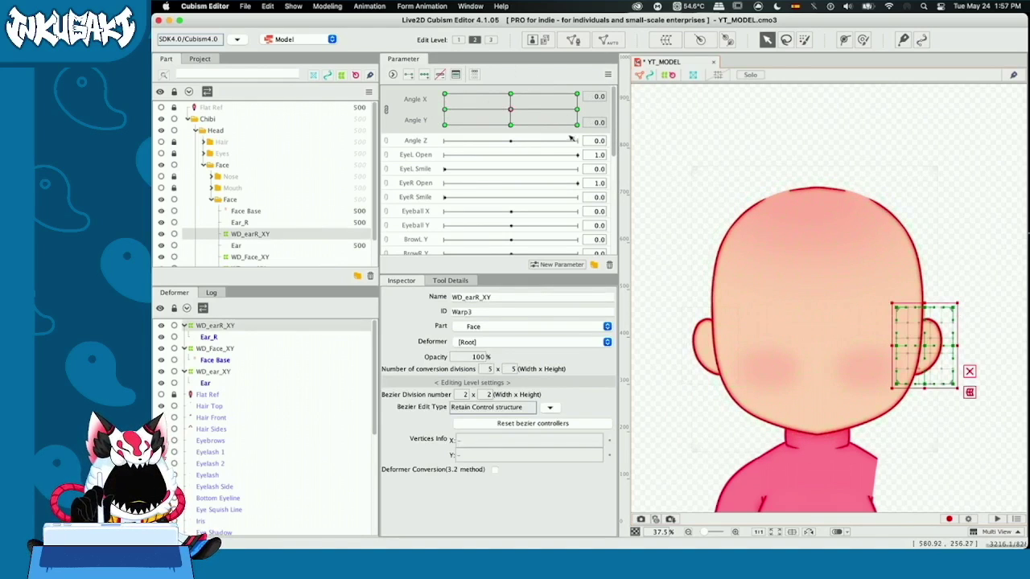
pyautogui.click(441, 109)
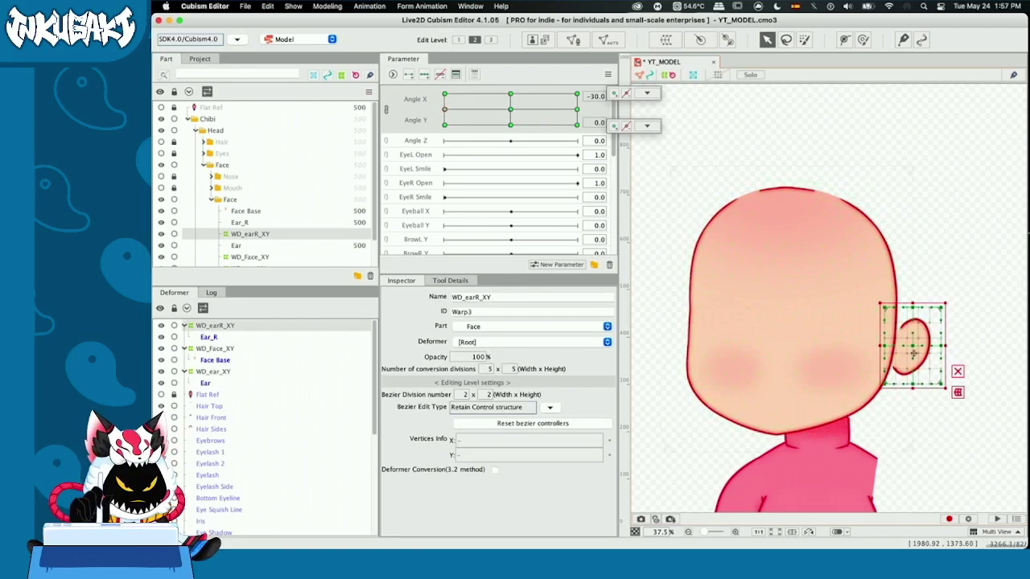
pyautogui.moveTo(914, 346); pyautogui.dragTo(907, 346)
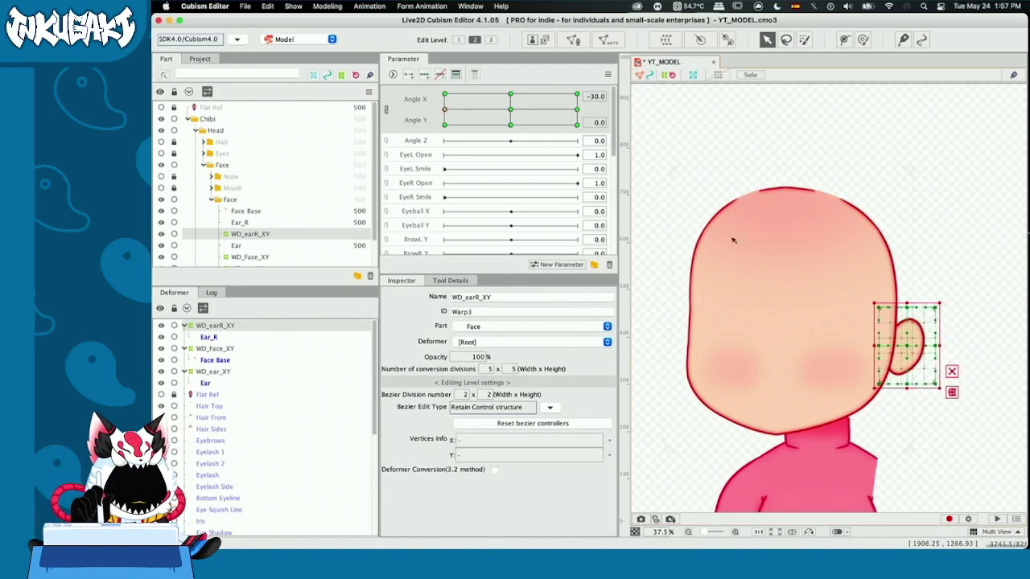
pyautogui.click(444, 124)
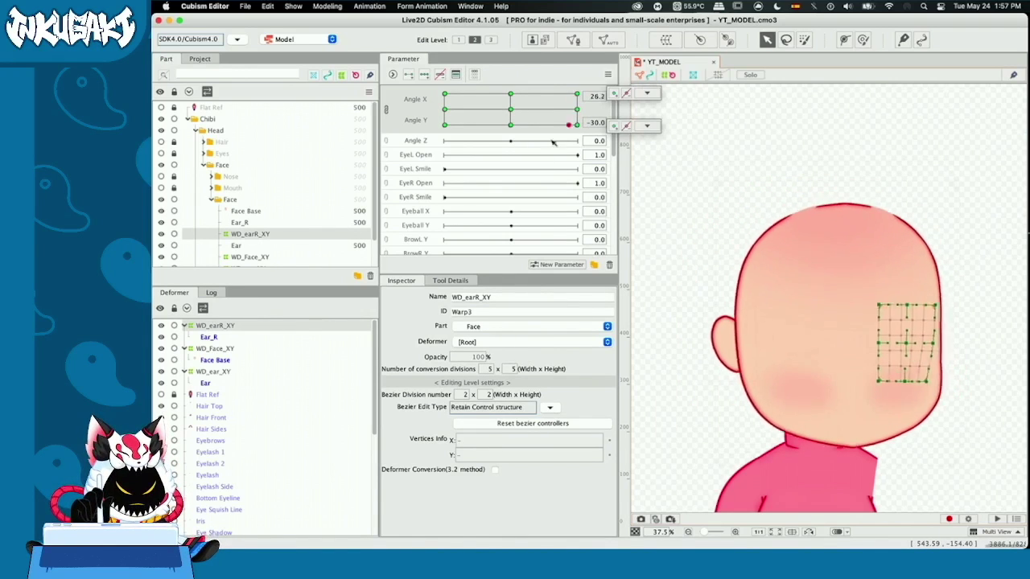
# - Nudge WD_earR_XY slightly toward the face at Angle X -30 and Angle Y 30, and check the ear at the opposite Angle X corners
pyautogui.click(444, 95)
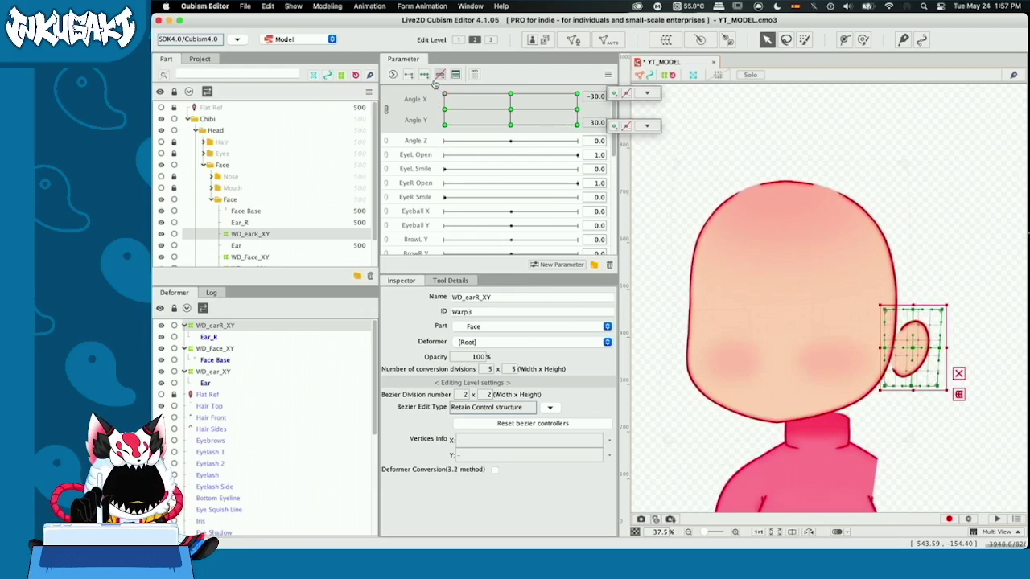
pyautogui.moveTo(914, 348); pyautogui.dragTo(911, 347)
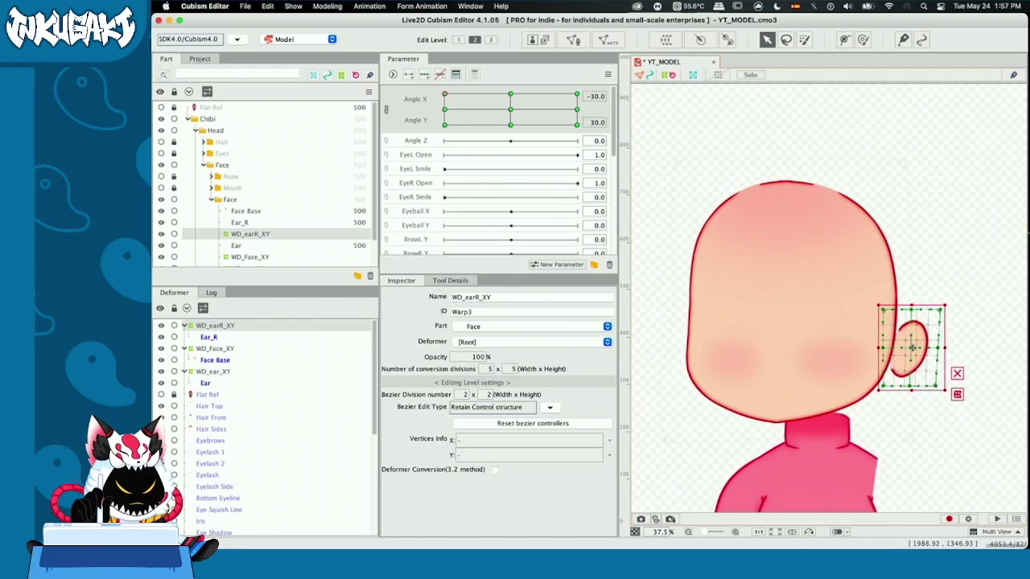
pyautogui.click(576, 95)
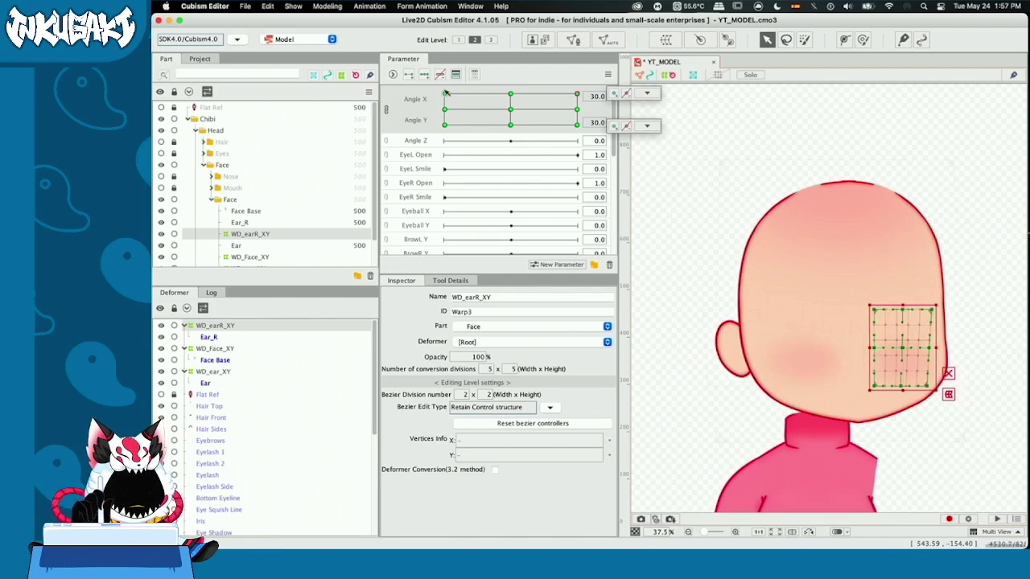
pyautogui.click(445, 94)
pyautogui.moveTo(914, 343); pyautogui.dragTo(908, 342)
pyautogui.click(576, 125)
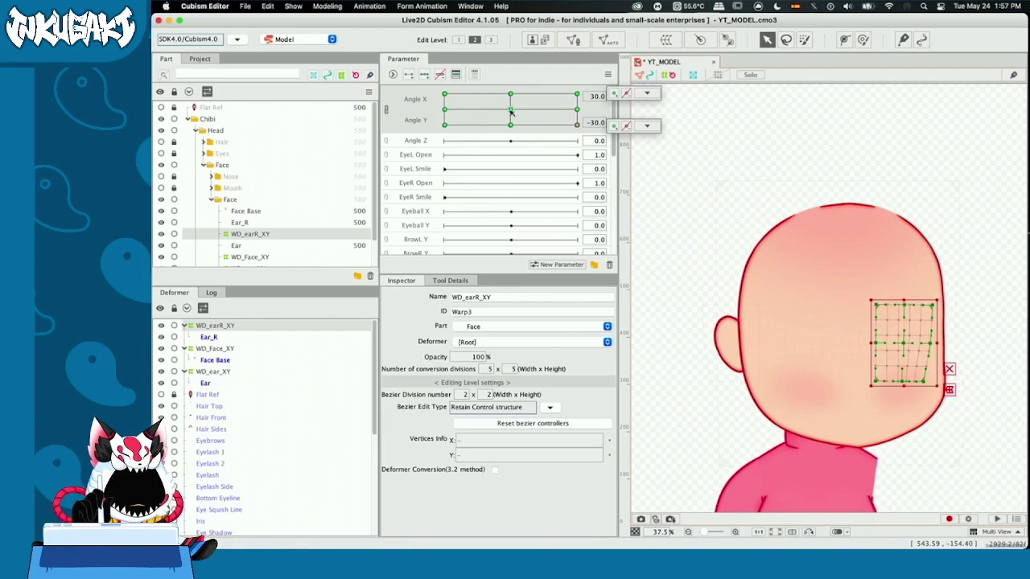
# - Clear the selection and sweep Angle X and Angle Y to preview the head turning with both ears
pyautogui.click(697, 159)
pyautogui.scroll(-3, 695, 172)
pyautogui.moveTo(695, 175); pyautogui.dragTo(714, 124)
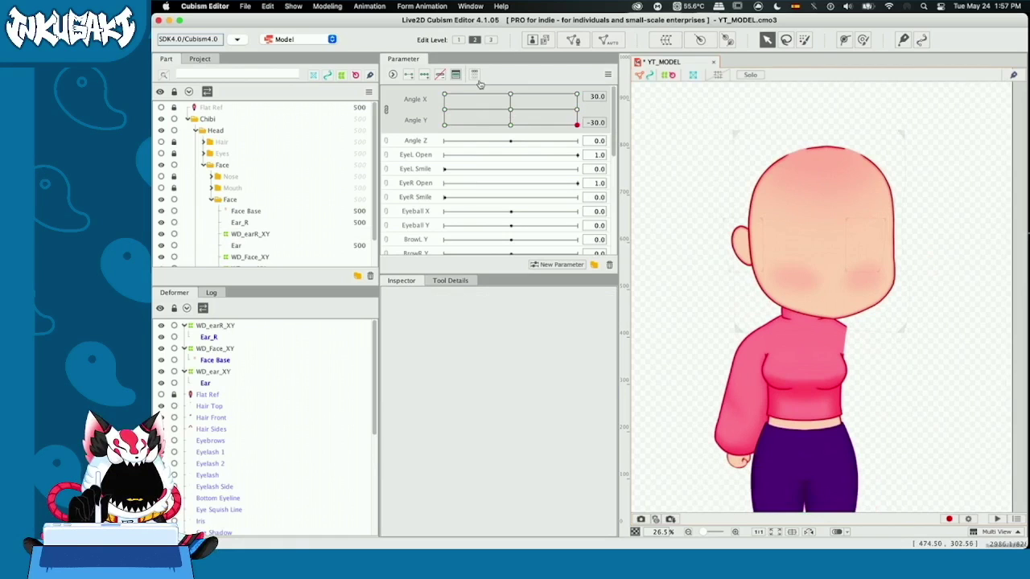
pyautogui.moveTo(577, 124)
pyautogui.mouseDown()
pyautogui.moveTo(508, 126)
pyautogui.moveTo(482, 97)
pyautogui.moveTo(515, 84)
pyautogui.moveTo(517, 126)
pyautogui.moveTo(536, 121)
pyautogui.moveTo(526, 112)
pyautogui.moveTo(543, 116)
pyautogui.moveTo(527, 93)
pyautogui.moveTo(556, 124)
pyautogui.mouseUp()
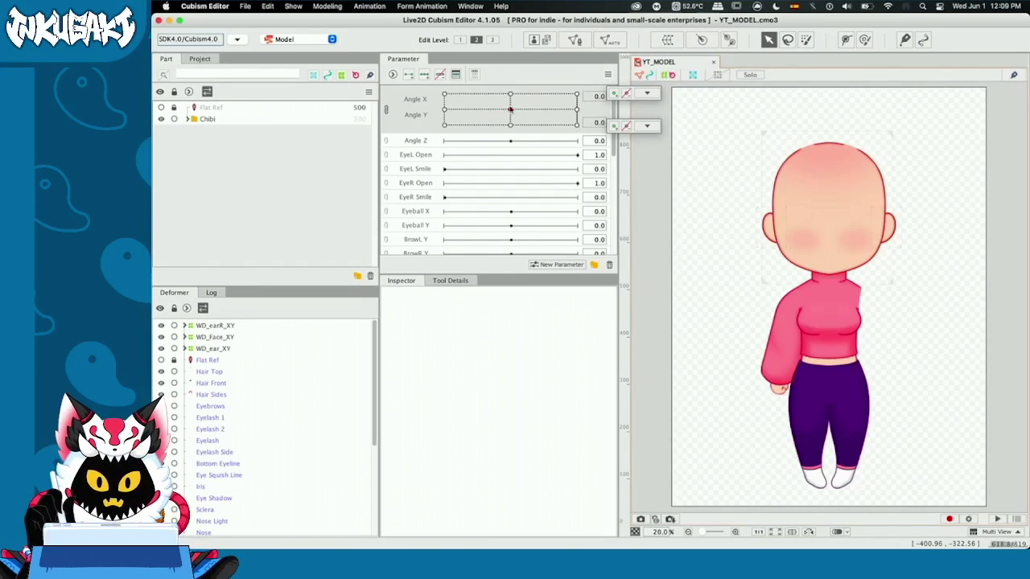
pyautogui.moveTo(510, 108)
pyautogui.mouseDown()
pyautogui.moveTo(445, 94)
pyautogui.moveTo(490, 94)
pyautogui.moveTo(515, 113)
pyautogui.mouseUp()
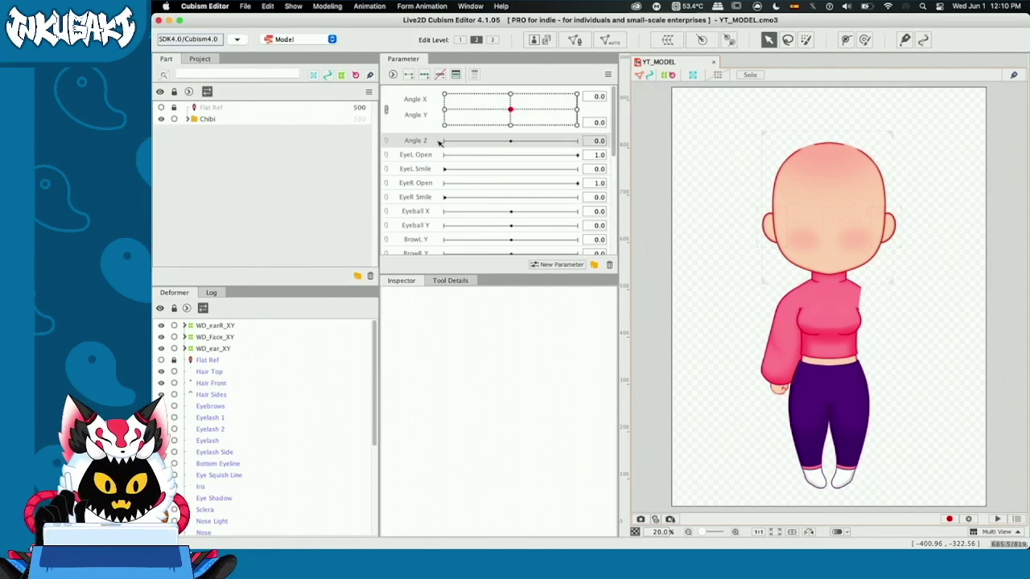
# - Examine WD_earR_XY, WD_Face_XY and WD_ear_XY one by one to see which part each deformer controls
pyautogui.click(206, 328)
pyautogui.click(206, 360)
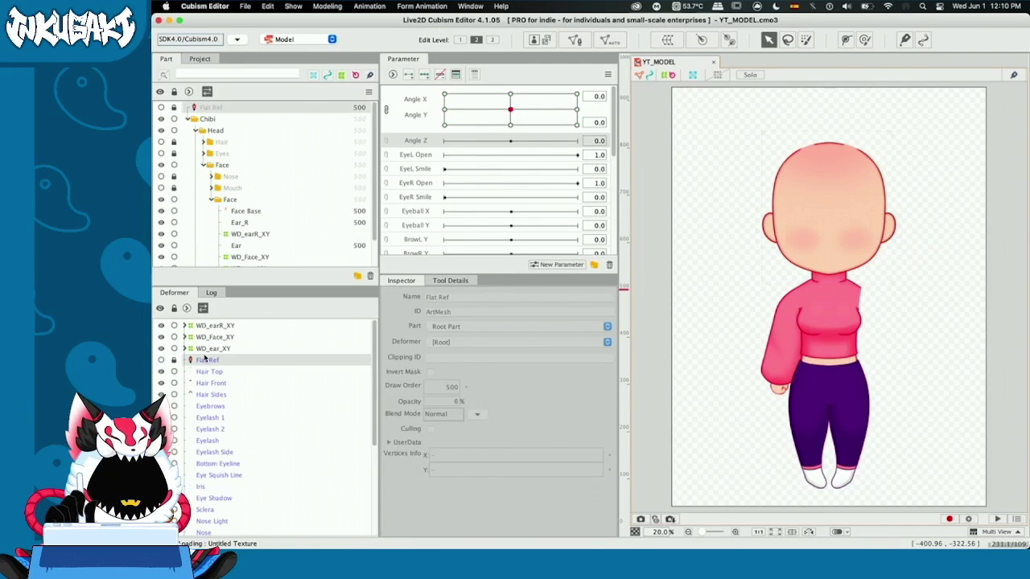
pyautogui.click(206, 339)
pyautogui.click(207, 350)
pyautogui.click(204, 327)
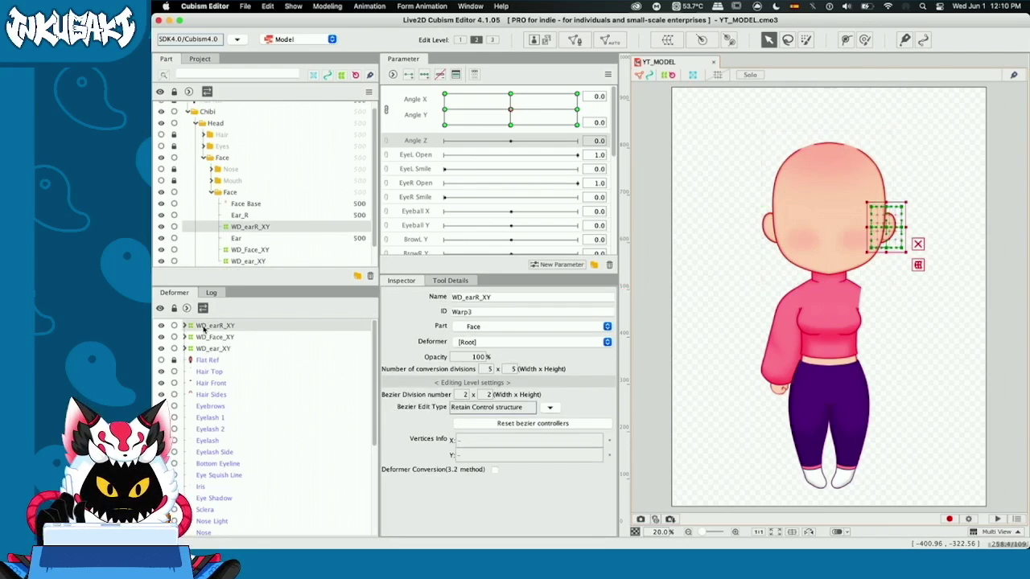
pyautogui.click(206, 337)
pyautogui.click(207, 348)
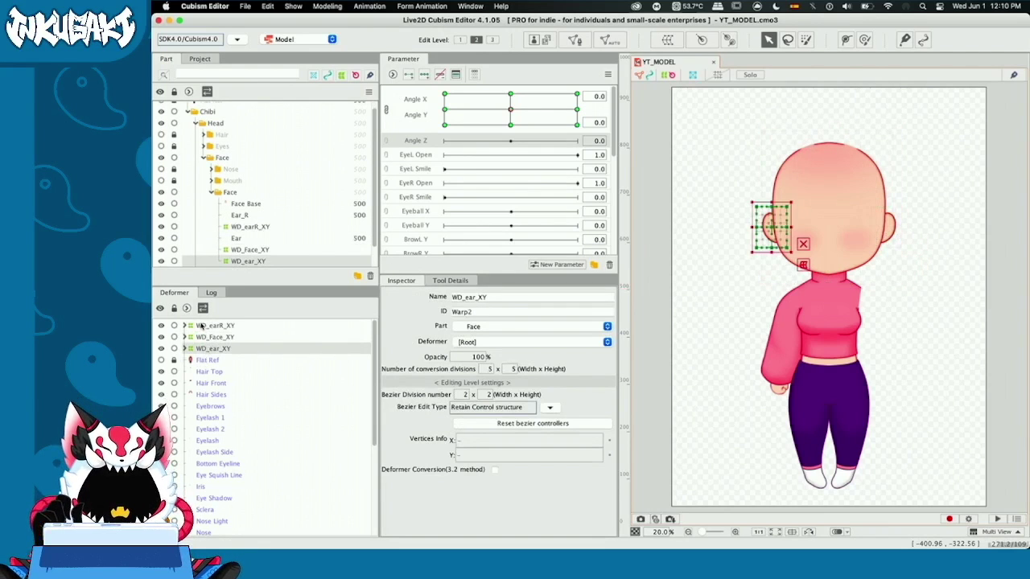
# - Create a warp deformer named WD_Face_Z as the parent of WD_earR_XY, WD_Face_XY and WD_ear_XY, with 2 x 2 Bezier and 5 x 5 conversion divisions
pyautogui.click(202, 325)
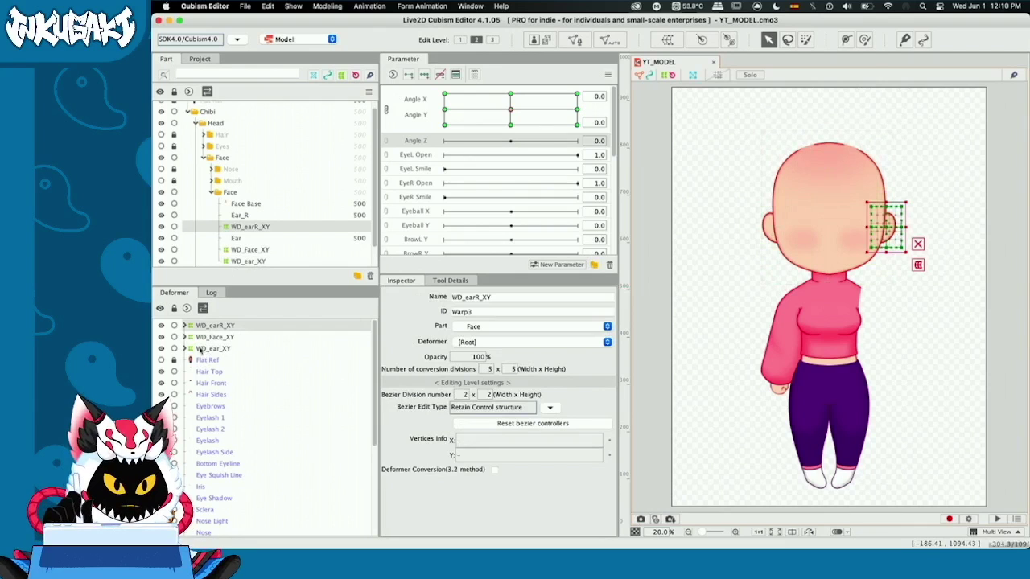
pyautogui.keyDown('shift'); pyautogui.click(205, 350); pyautogui.keyUp('shift')
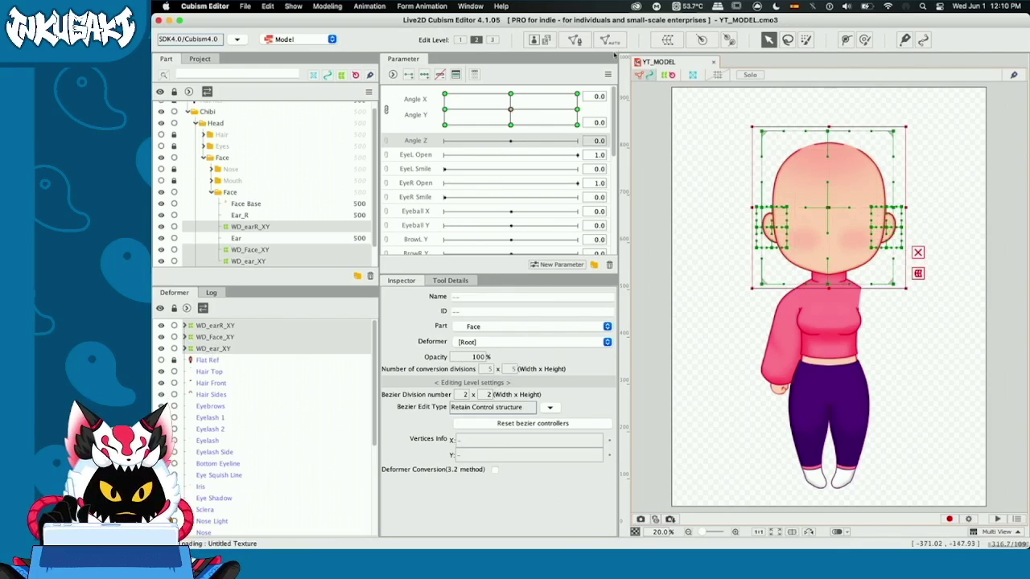
pyautogui.click(650, 39)
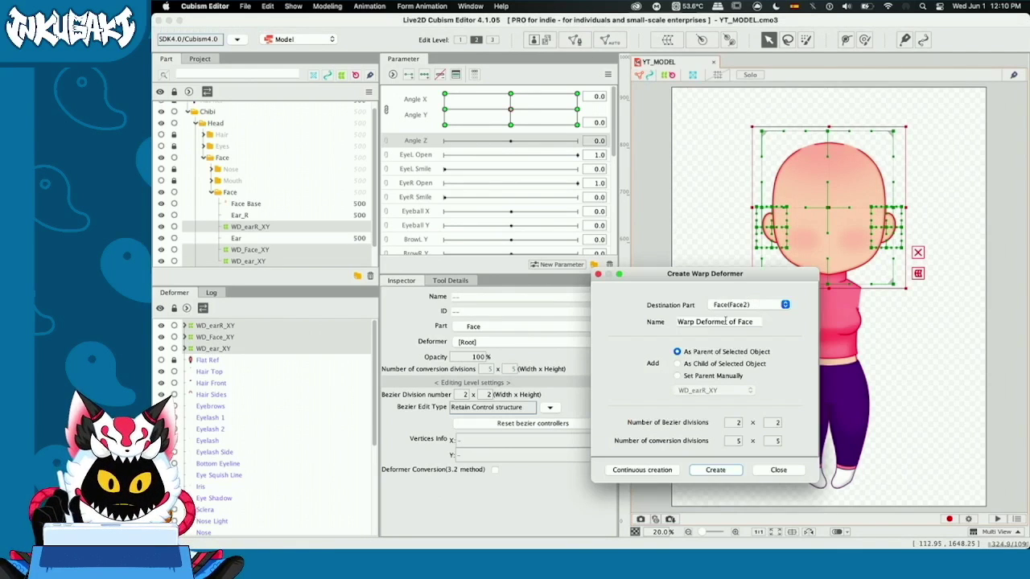
pyautogui.press('super+a')
pyautogui.write('WD_Face')
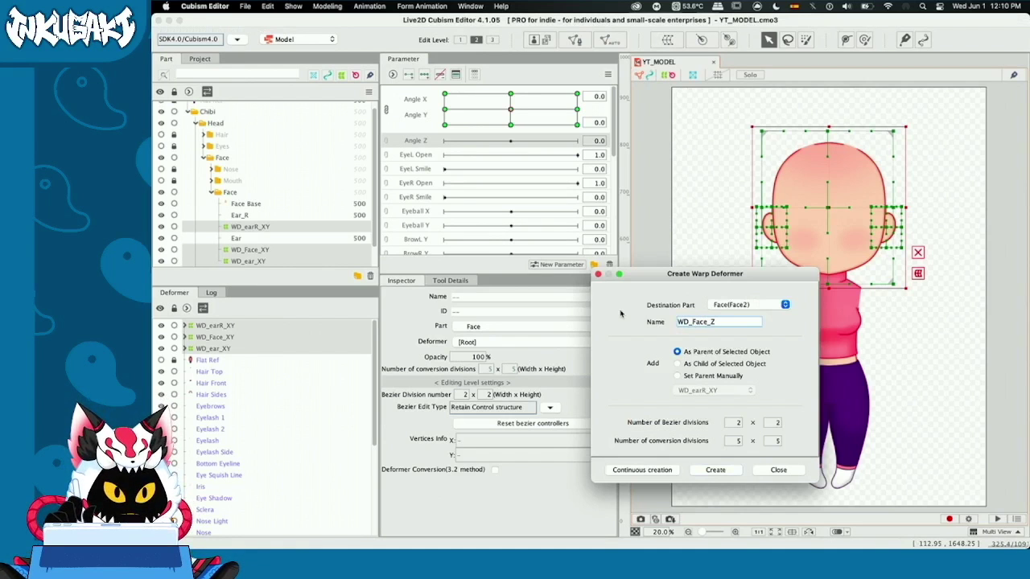
pyautogui.press('Return')
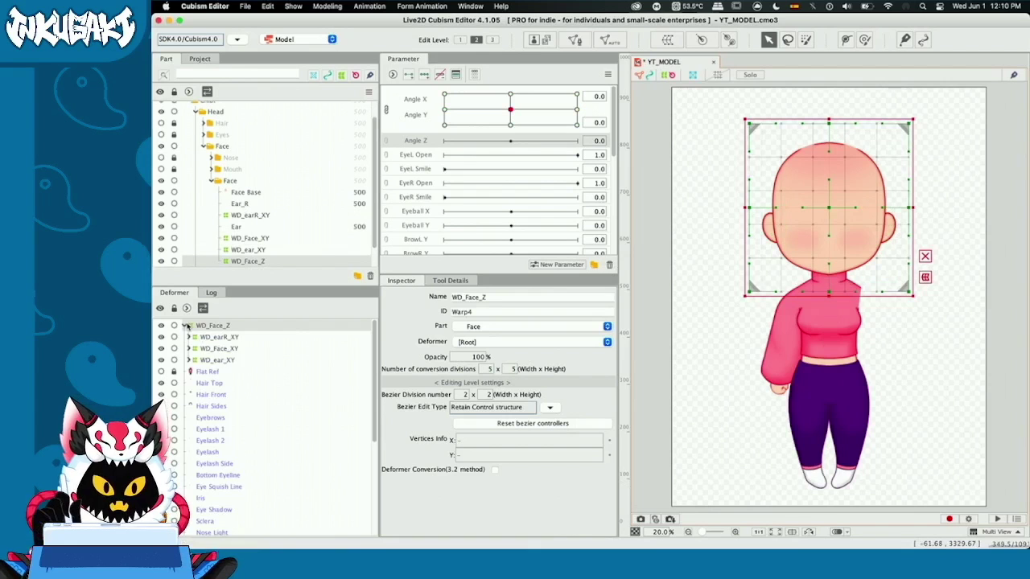
# - Test the deformer hierarchy by moving WD_Face_Z together with its children and pulling WD_earR_XY away on its own
pyautogui.click(214, 339)
pyautogui.click(216, 349)
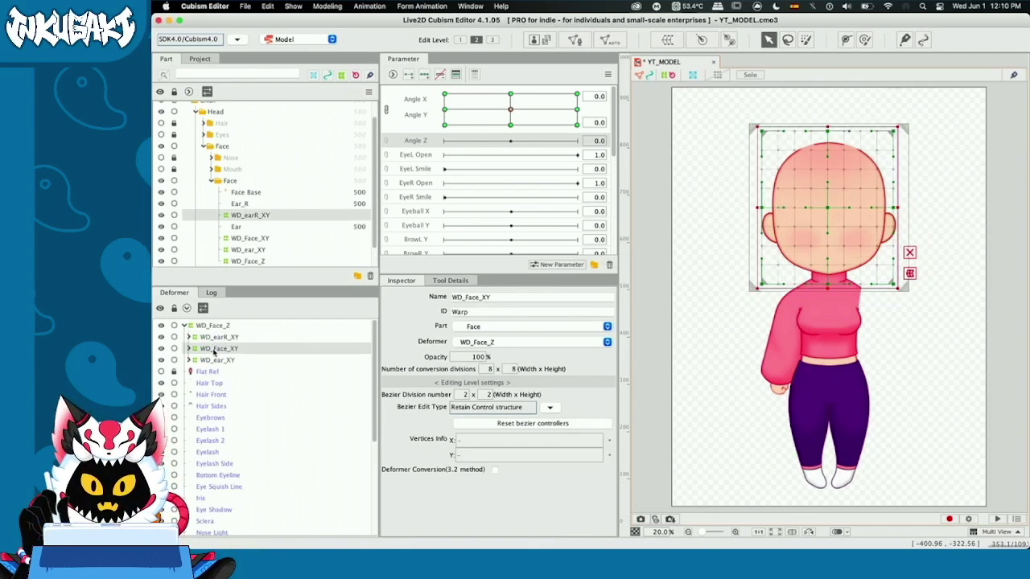
pyautogui.click(215, 360)
pyautogui.click(212, 326)
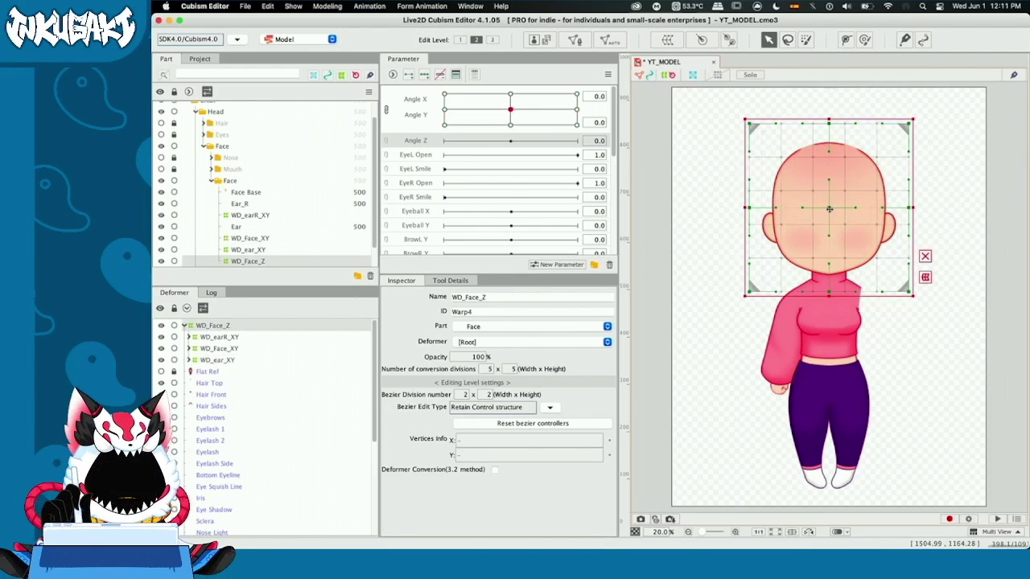
pyautogui.moveTo(828, 209); pyautogui.dragTo(764, 161)
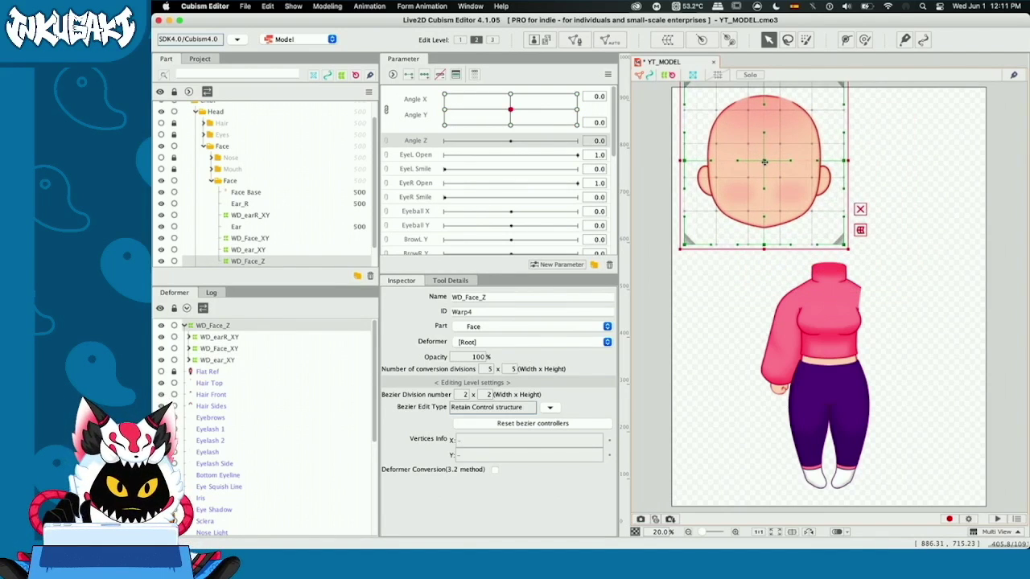
pyautogui.click(254, 337)
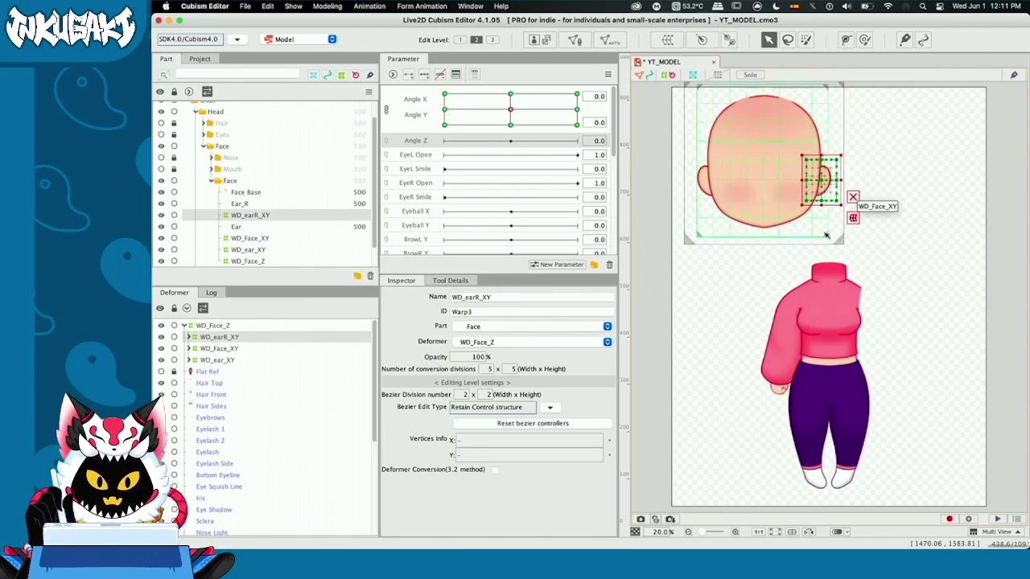
pyautogui.moveTo(823, 181); pyautogui.dragTo(868, 180)
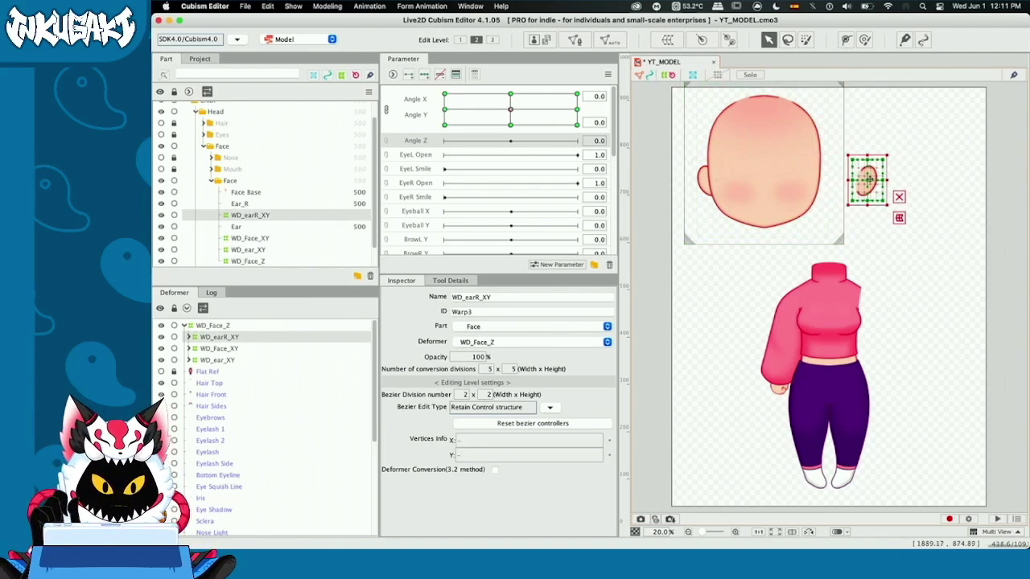
pyautogui.click(211, 327)
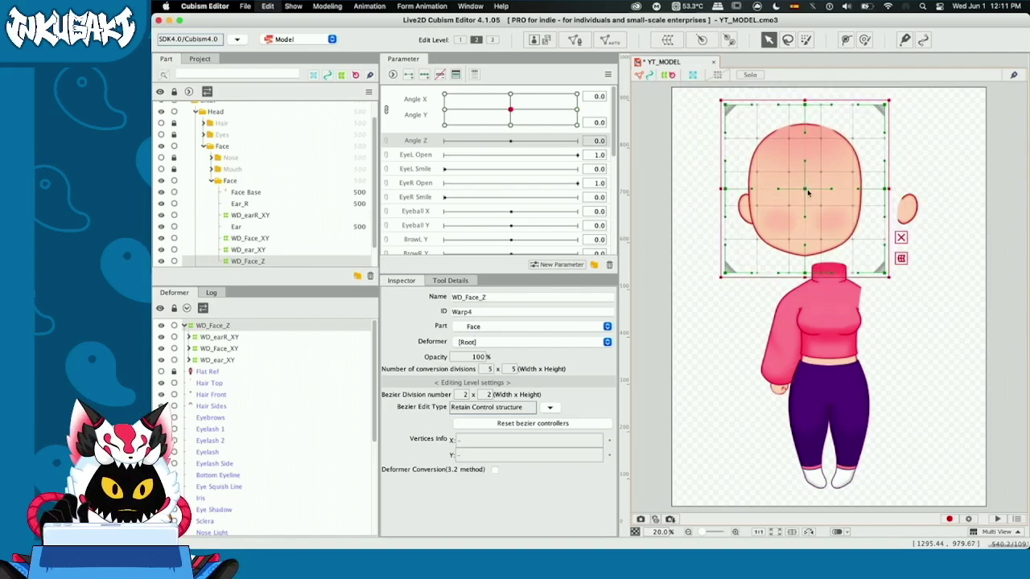
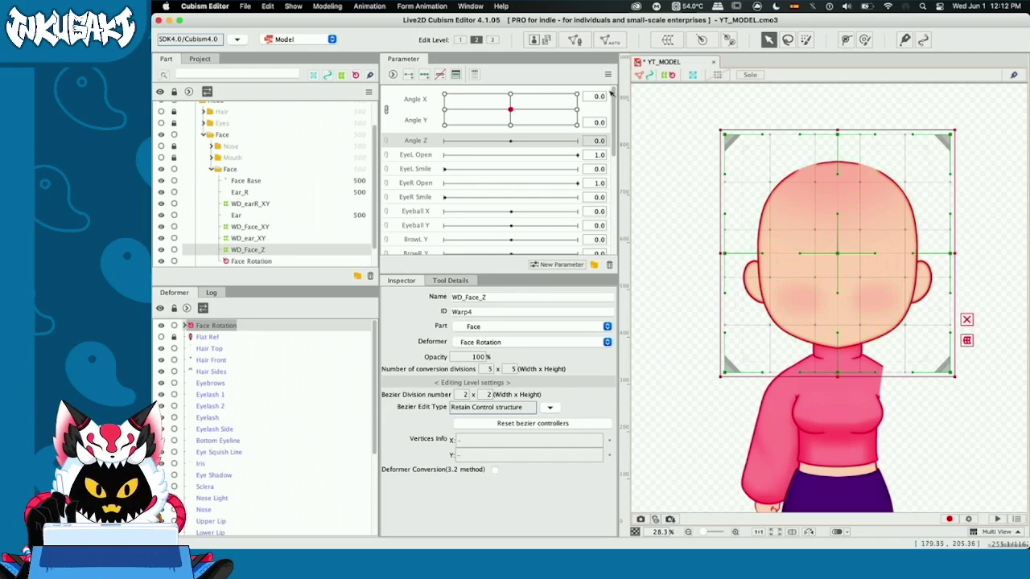
# - Try repositioning the Face Rotation deformer's pivot, and undo back to before that rotation deformer was created
pyautogui.click(224, 325)
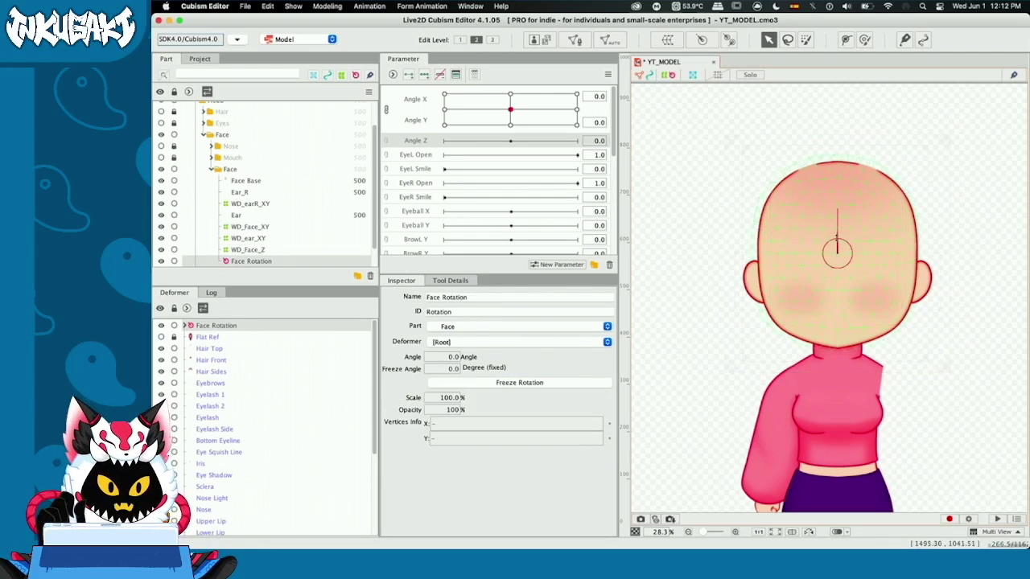
pyautogui.click(846, 254)
pyautogui.moveTo(841, 253); pyautogui.dragTo(843, 259)
pyautogui.press('super+z')
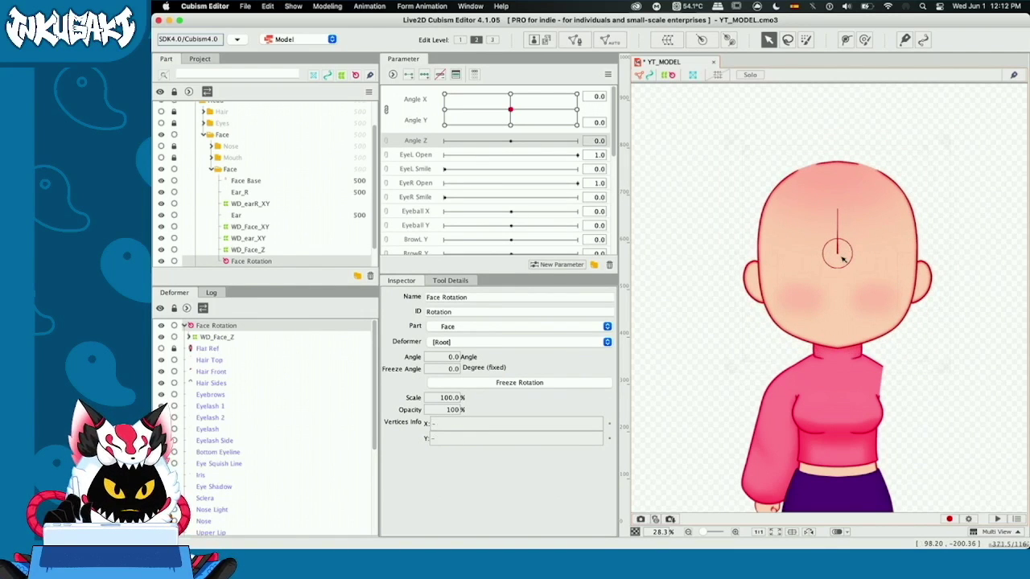
pyautogui.press('super+z')
pyautogui.press('super+z')
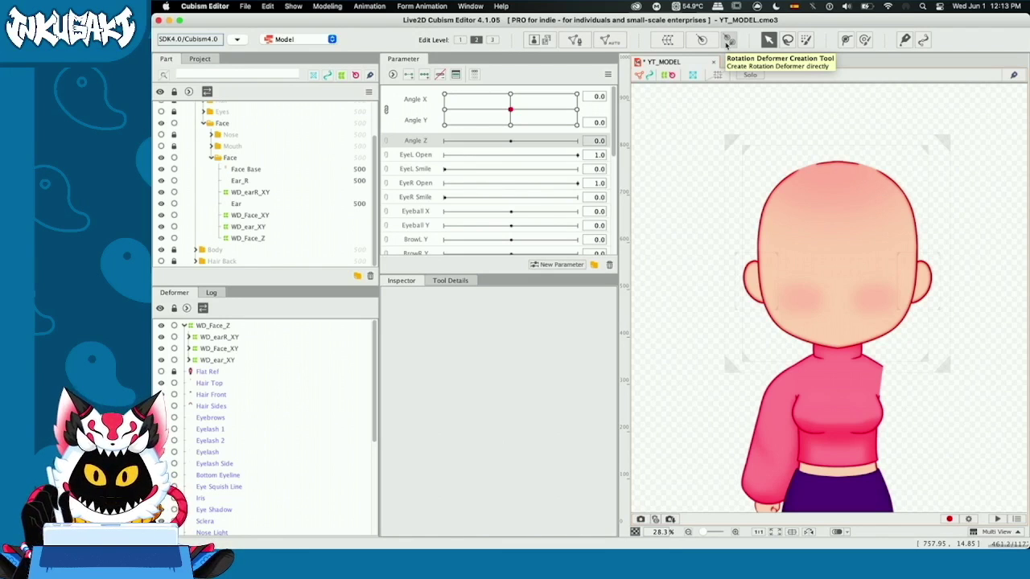
# - Draw a rotation deformer with its pivot at the chin, where the head meets the neck, and its handle pointing straight up the face
pyautogui.click(728, 41)
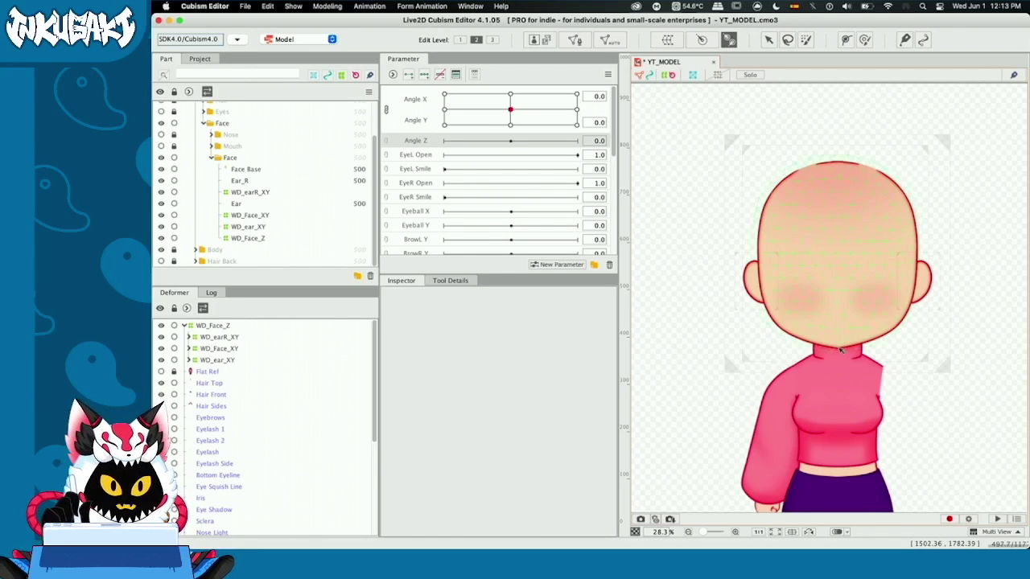
pyautogui.moveTo(839, 348); pyautogui.dragTo(818, 239)
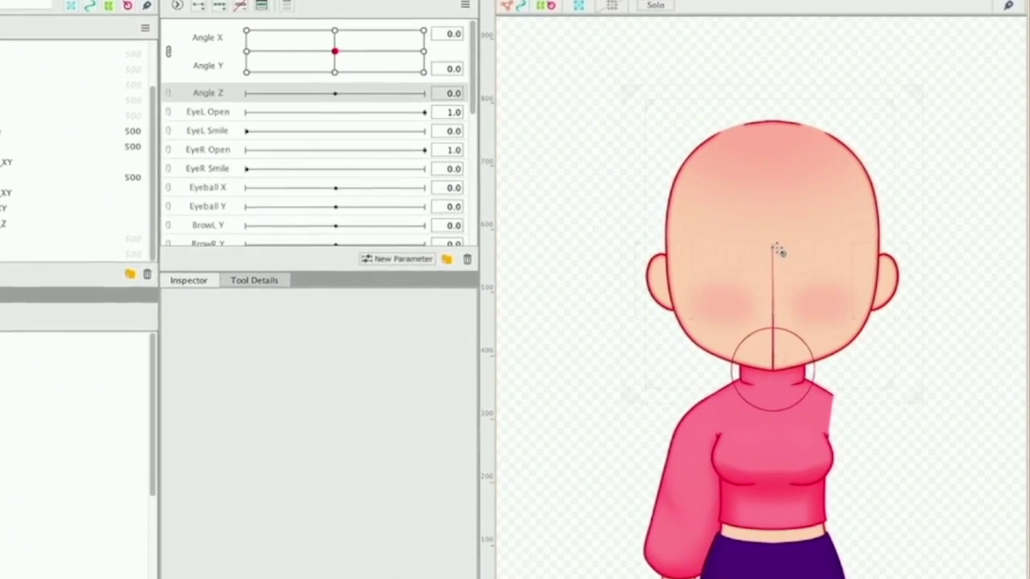
pyautogui.moveTo(761, 224); pyautogui.dragTo(751, 277)
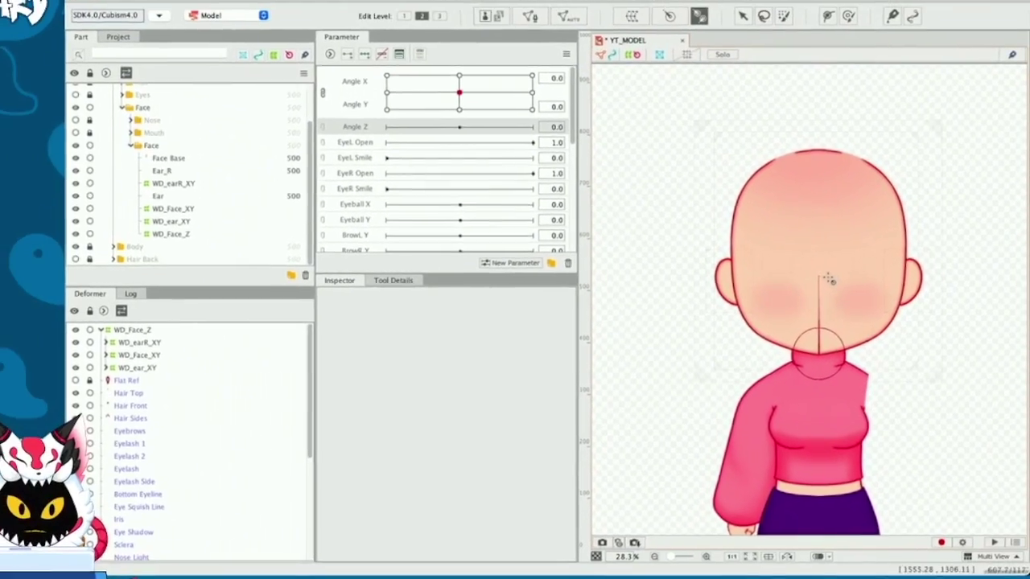
pyautogui.moveTo(829, 280); pyautogui.dragTo(828, 259)
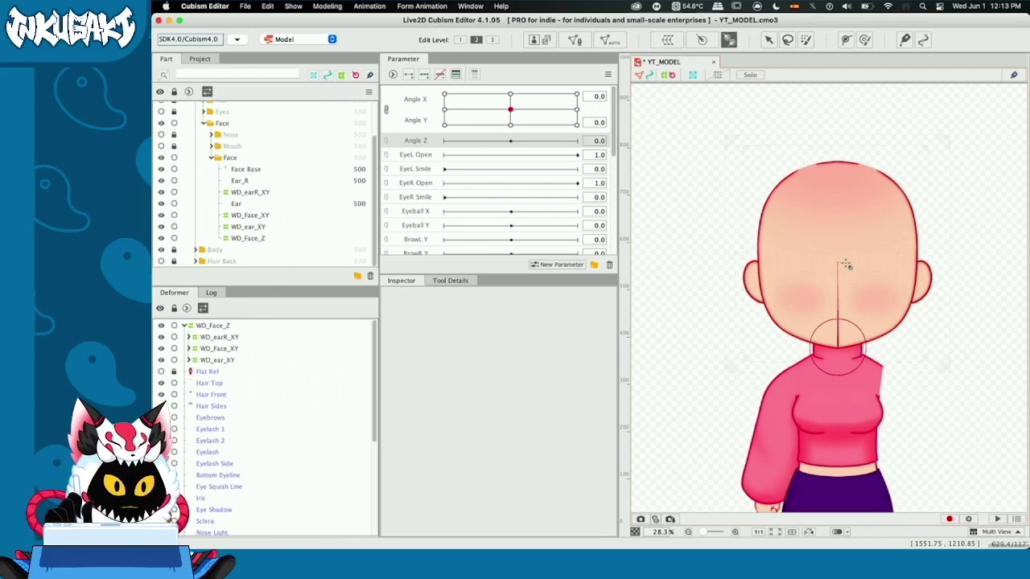
pyautogui.moveTo(847, 267); pyautogui.dragTo(845, 260)
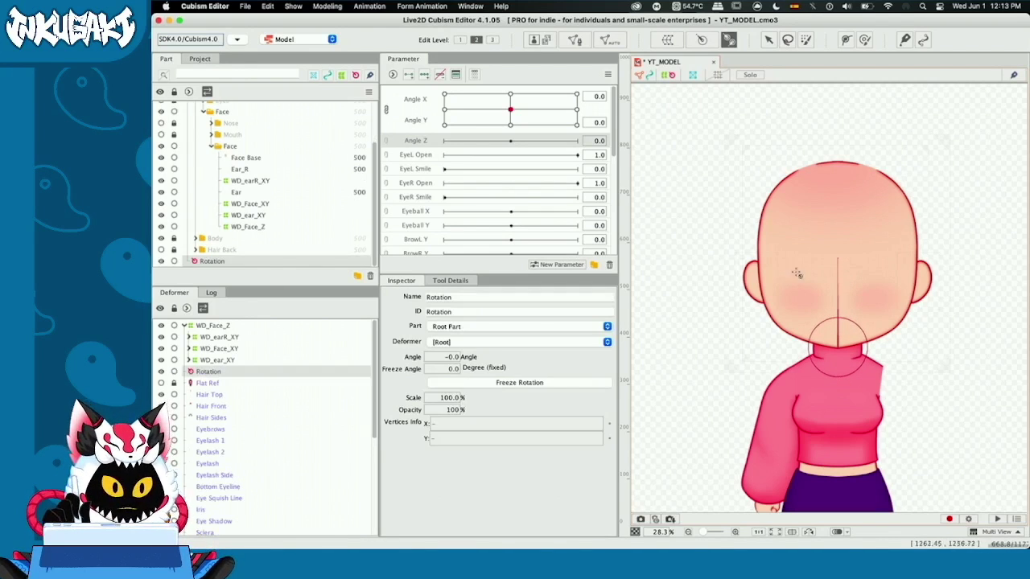
pyautogui.press('v')
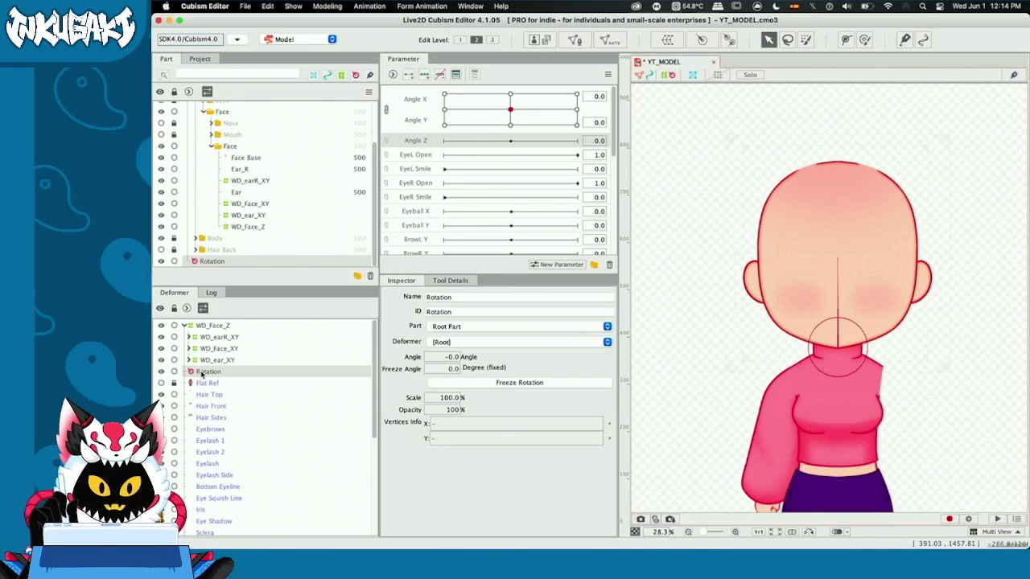
# - Collapse WD_Face_Z and make it a child of the new Rotation deformer
pyautogui.click(184, 325)
pyautogui.click(207, 327)
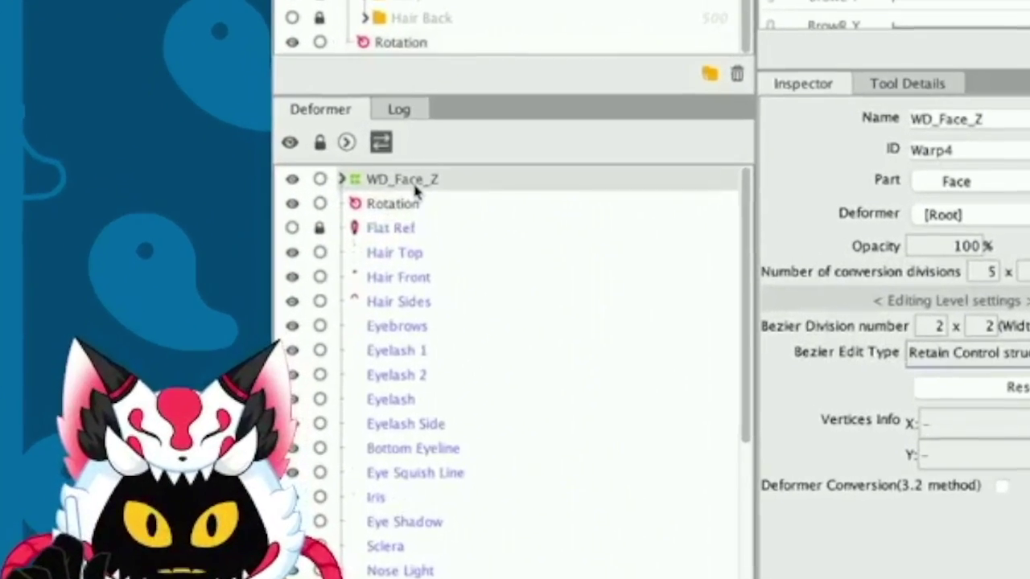
pyautogui.click(354, 231)
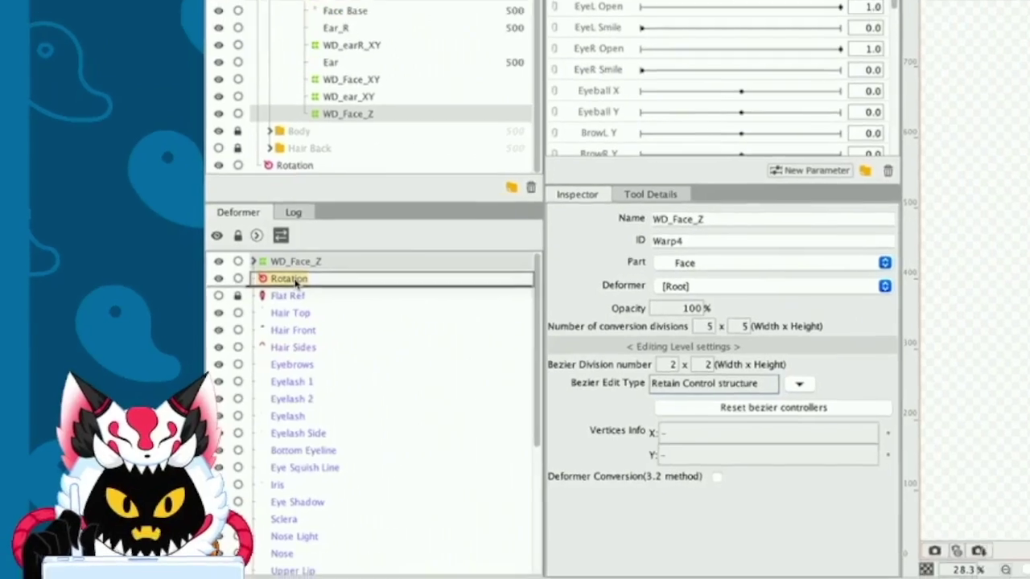
pyautogui.moveTo(294, 281); pyautogui.dragTo(295, 283)
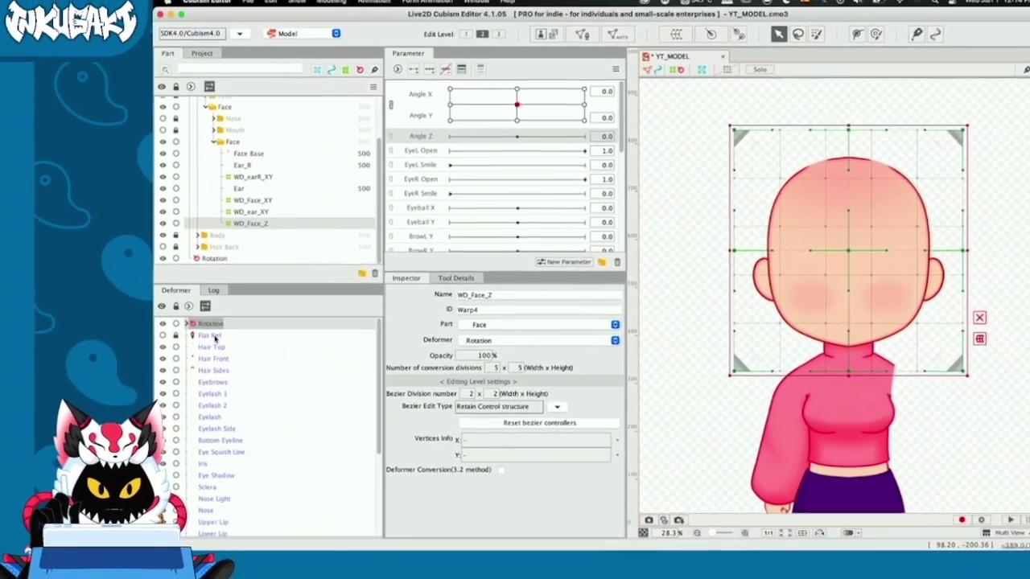
# - Rename the new rotation deformer to Head_Z, and try tilting the head with its handle, undoing the trial rotation
pyautogui.click(280, 282)
pyautogui.doubleClick(475, 299)
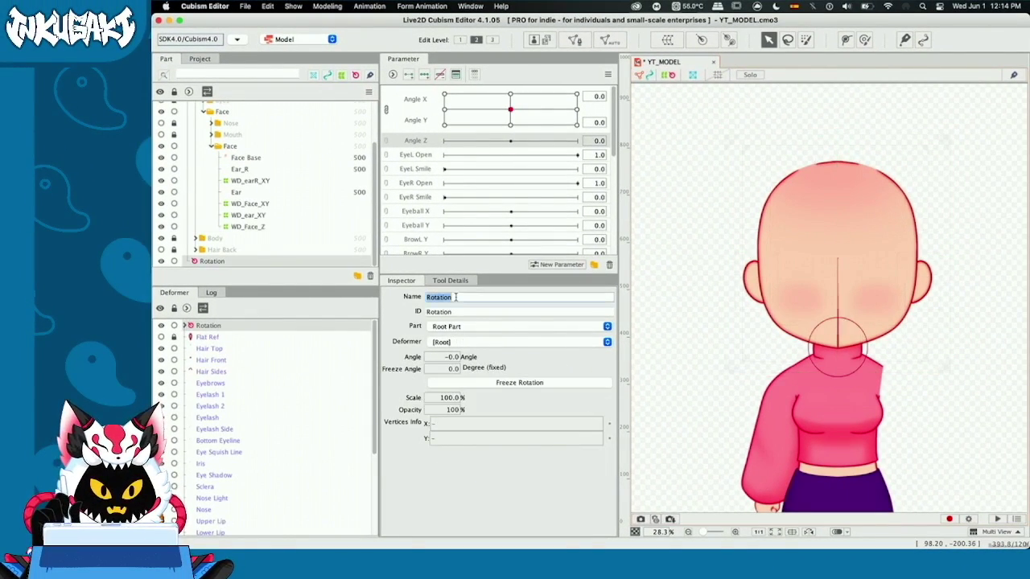
pyautogui.write('Hea')
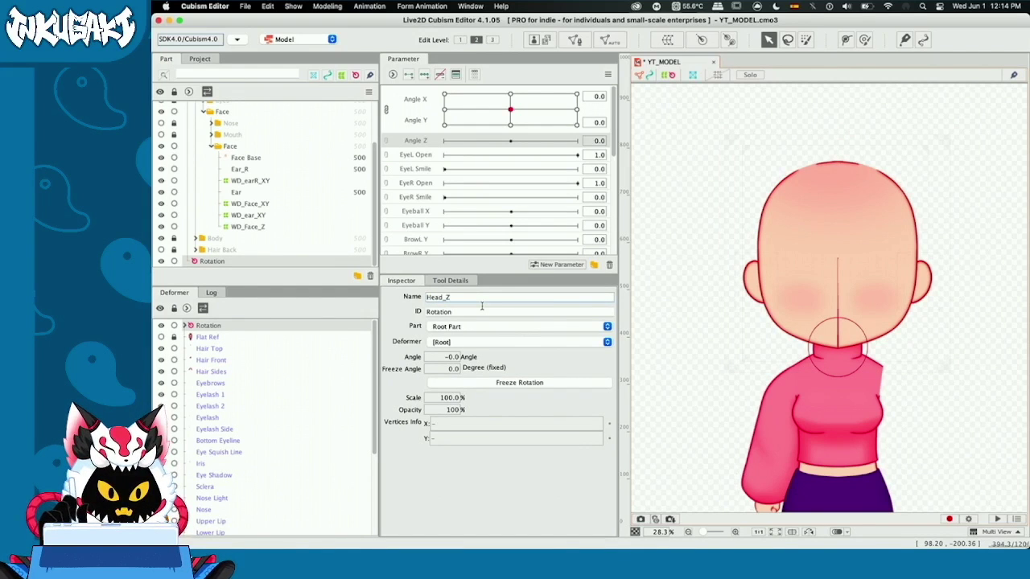
pyautogui.write('d_Z')
pyautogui.press('Return')
pyautogui.moveTo(837, 262); pyautogui.dragTo(777, 281)
pyautogui.press('super+z')
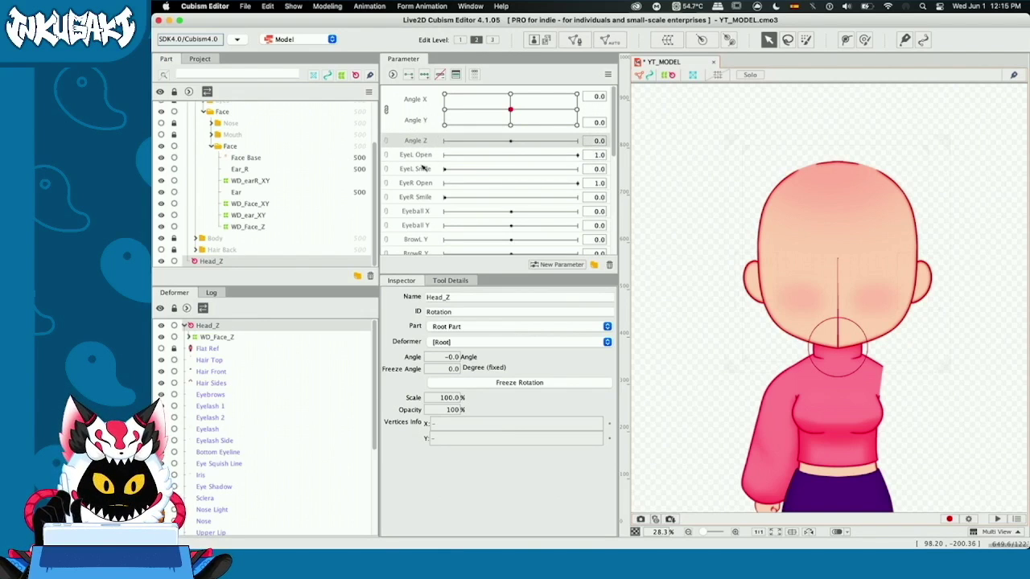
# - Add three keys to Angle Z for Head_Z, and set the deformer's angle to -10 at Angle Z -30
pyautogui.click(424, 74)
pyautogui.click(444, 141)
pyautogui.moveTo(836, 259); pyautogui.dragTo(783, 281)
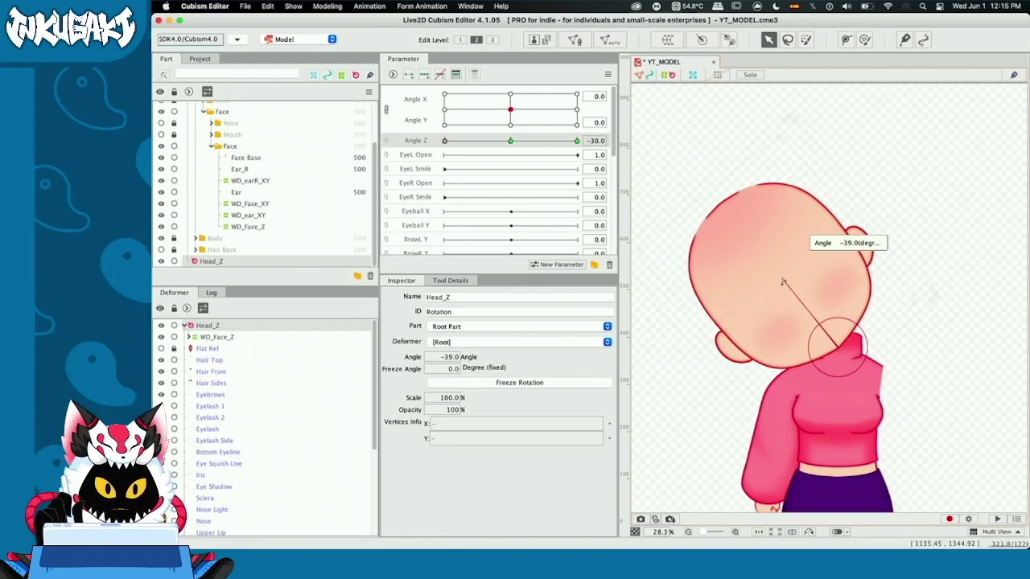
pyautogui.moveTo(783, 282); pyautogui.dragTo(803, 228)
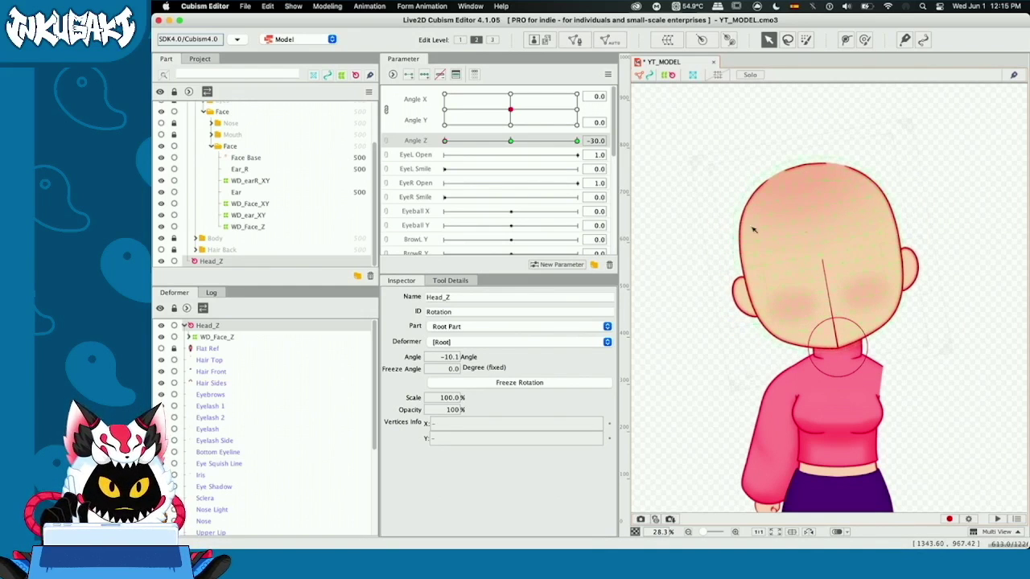
pyautogui.click(445, 367)
pyautogui.click(451, 357)
pyautogui.press('BackSpace')
pyautogui.press('BackSpace')
pyautogui.press('BackSpace')
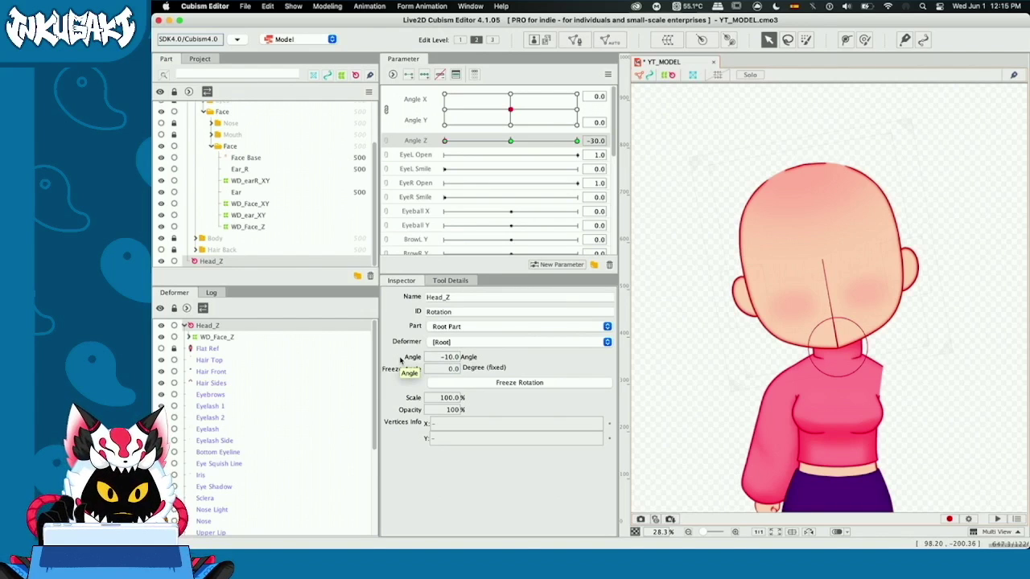
# - Set the Head_Z deformer's angle to 10 at the Angle Z 30 key
pyautogui.click(576, 141)
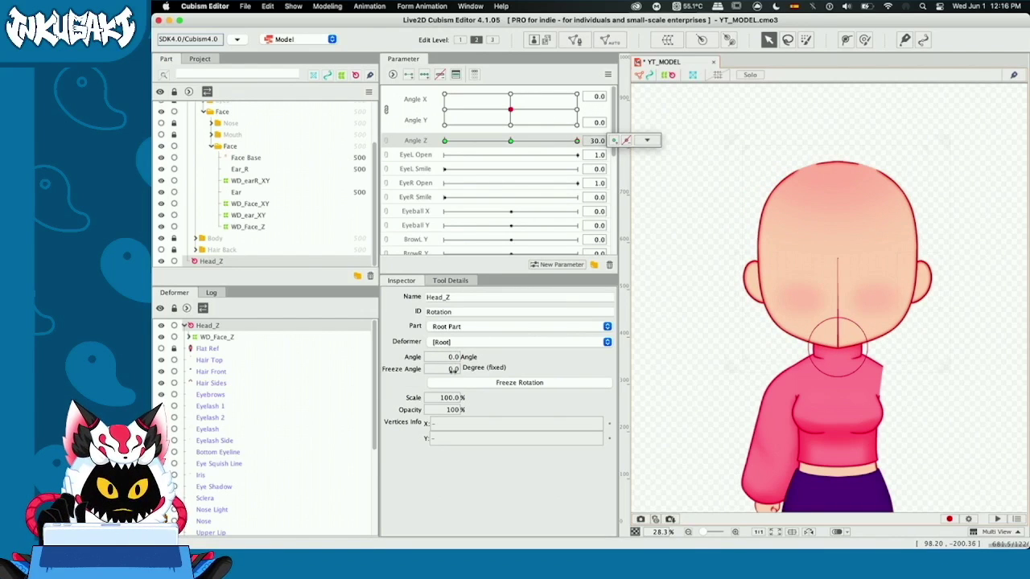
pyautogui.write('10')
pyautogui.press('Return')
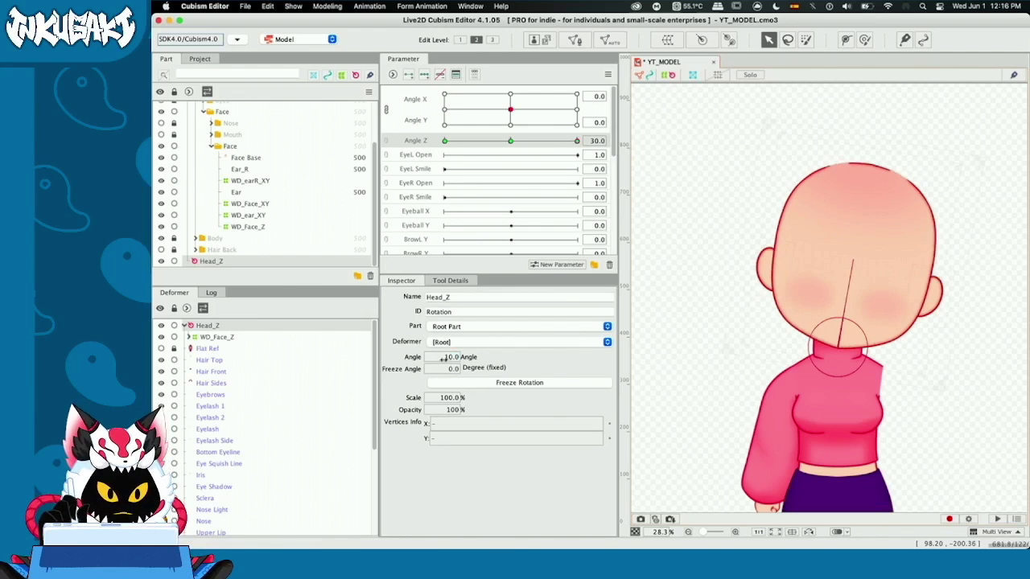
# - Preview the head tilt across the Angle Z range, combine it with Angle X and Y turns, and reset all three to 0
pyautogui.moveTo(575, 142); pyautogui.dragTo(435, 157)
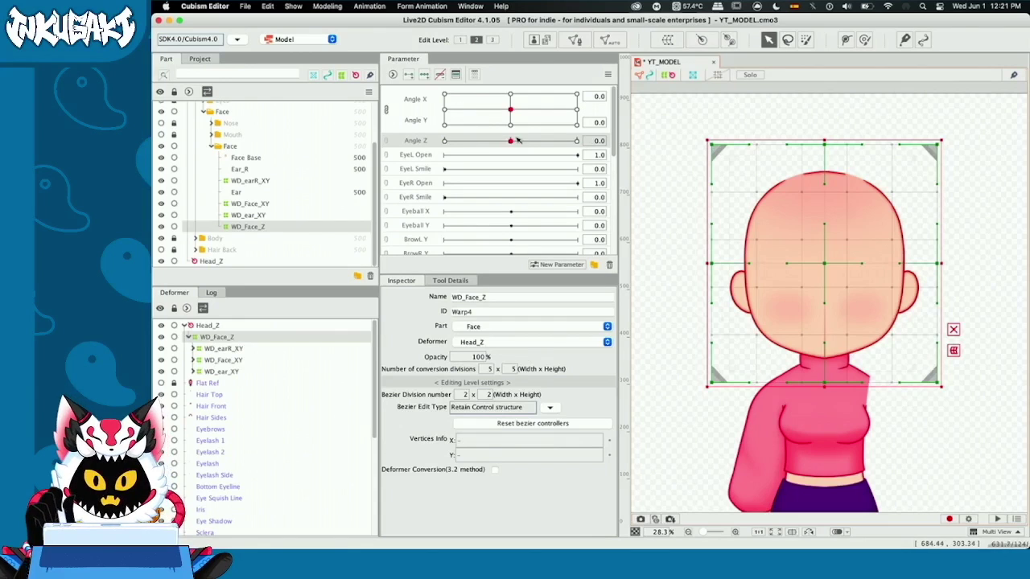
pyautogui.moveTo(510, 141)
pyautogui.mouseDown()
pyautogui.moveTo(448, 150)
pyautogui.moveTo(578, 143)
pyautogui.moveTo(510, 142)
pyautogui.mouseUp()
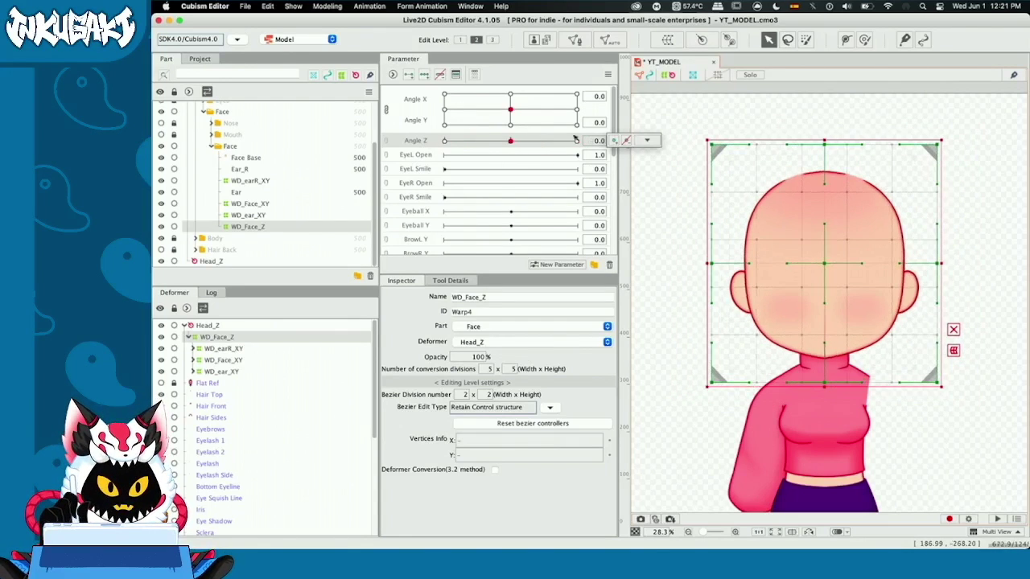
pyautogui.click(655, 132)
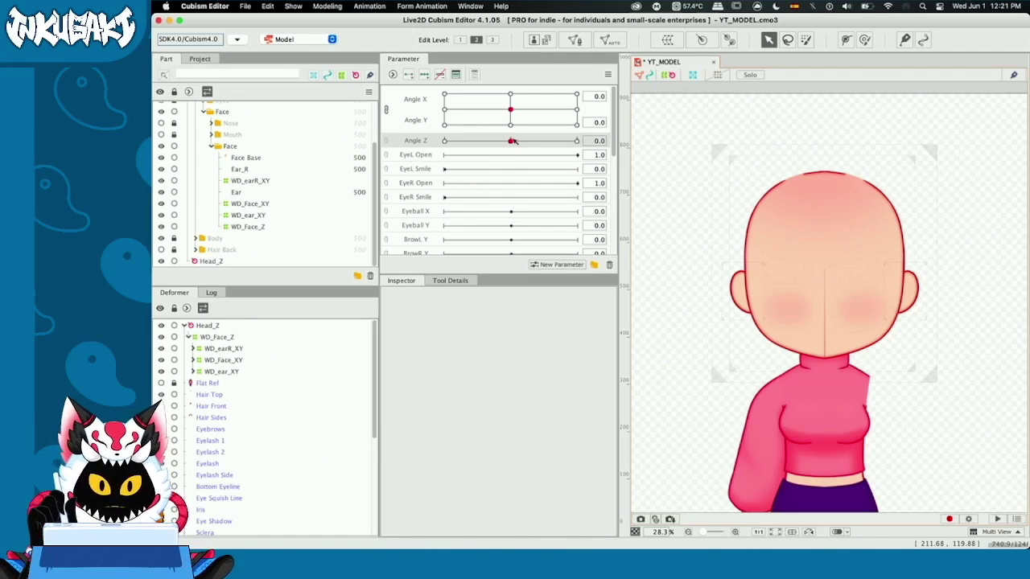
pyautogui.moveTo(513, 141); pyautogui.dragTo(427, 140)
pyautogui.moveTo(500, 119); pyautogui.dragTo(591, 145)
pyautogui.moveTo(510, 125); pyautogui.dragTo(480, 63)
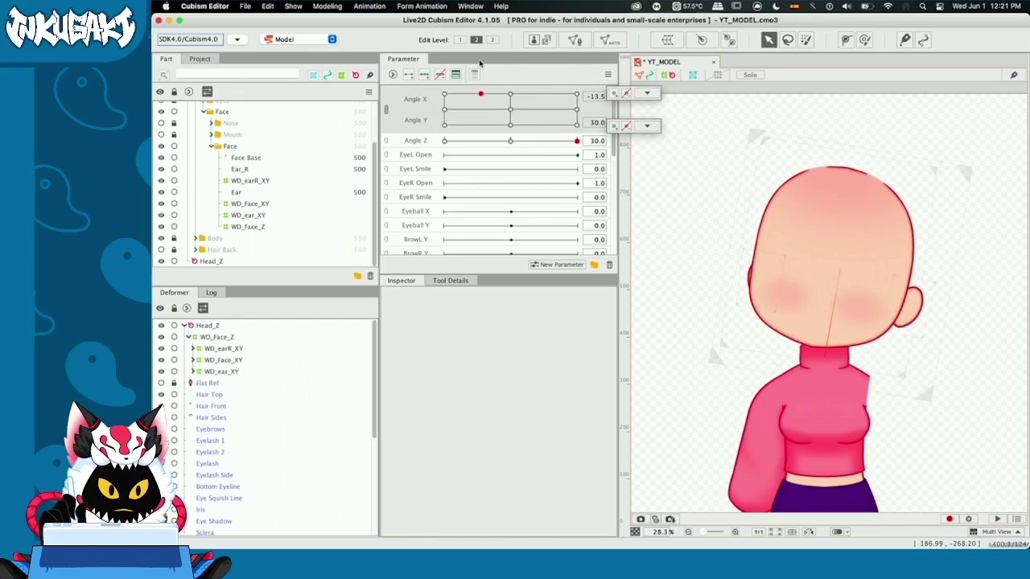
pyautogui.moveTo(485, 105); pyautogui.dragTo(584, 41)
pyautogui.click(511, 140)
pyautogui.moveTo(576, 94); pyautogui.dragTo(510, 108)
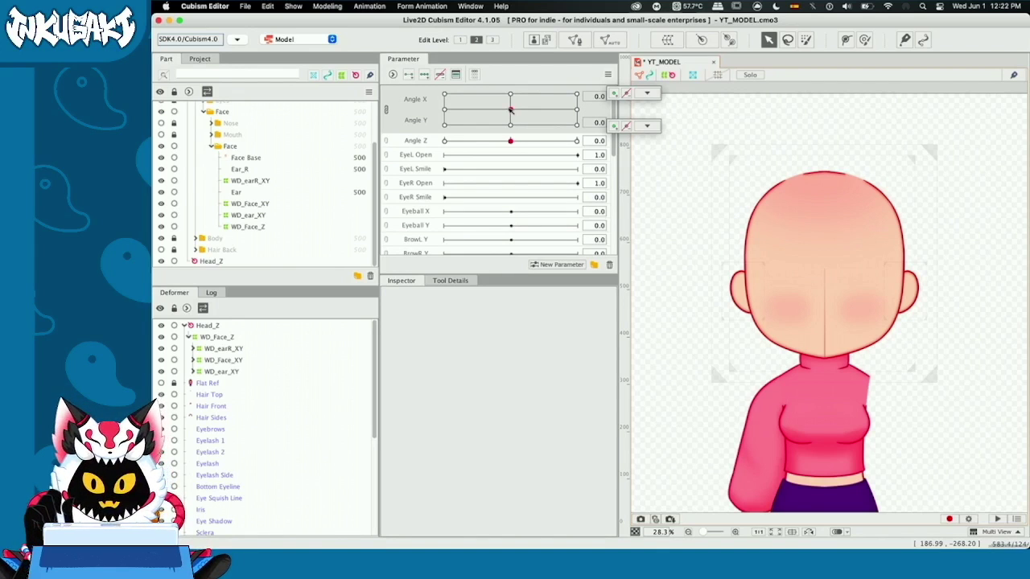
# - Compare the untilted head at Angle X -30 and 30 with Angle Y at 30, and return both angles to 0
pyautogui.moveTo(510, 108); pyautogui.dragTo(446, 83)
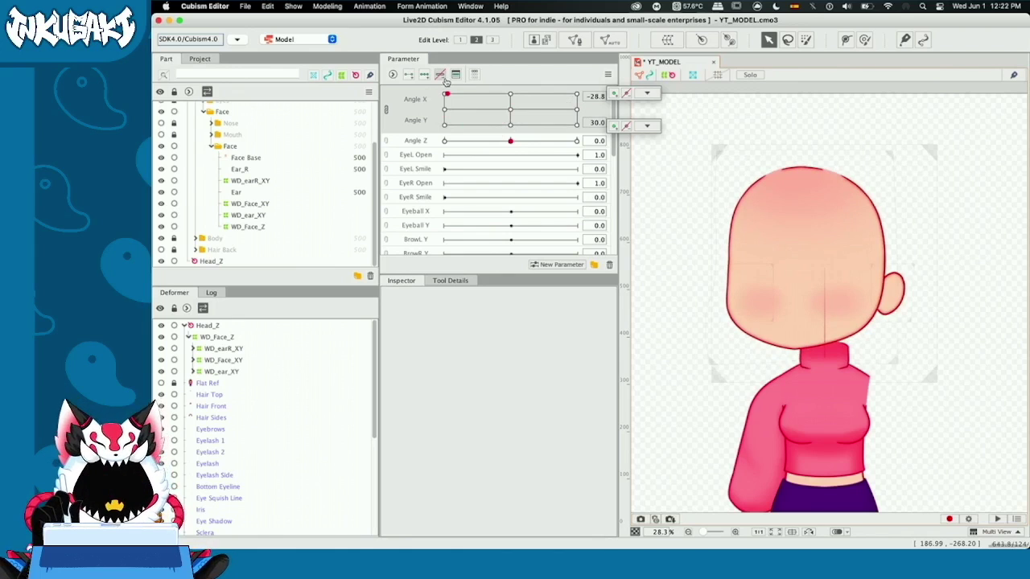
pyautogui.moveTo(509, 107); pyautogui.dragTo(573, 95)
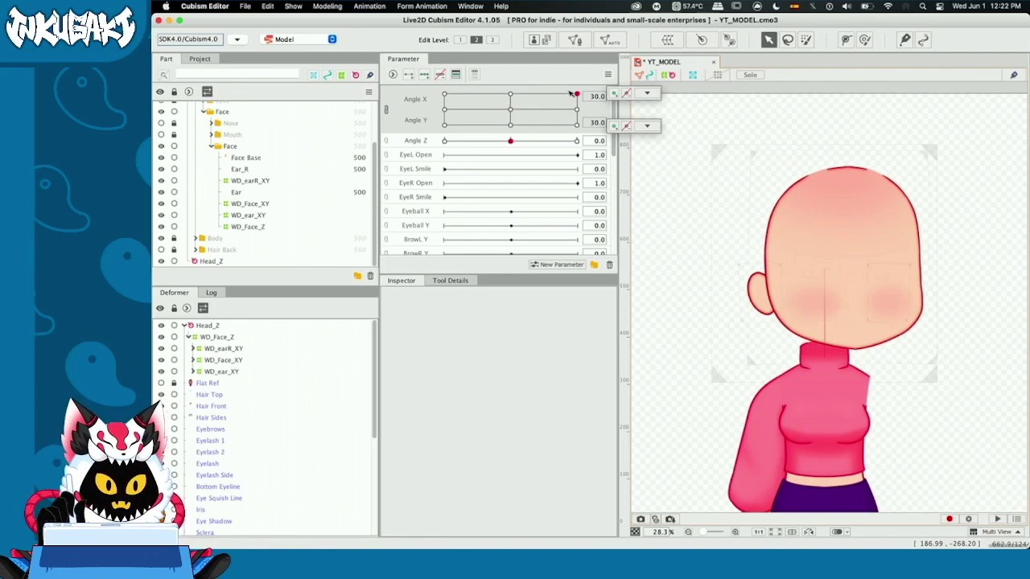
pyautogui.click(446, 95)
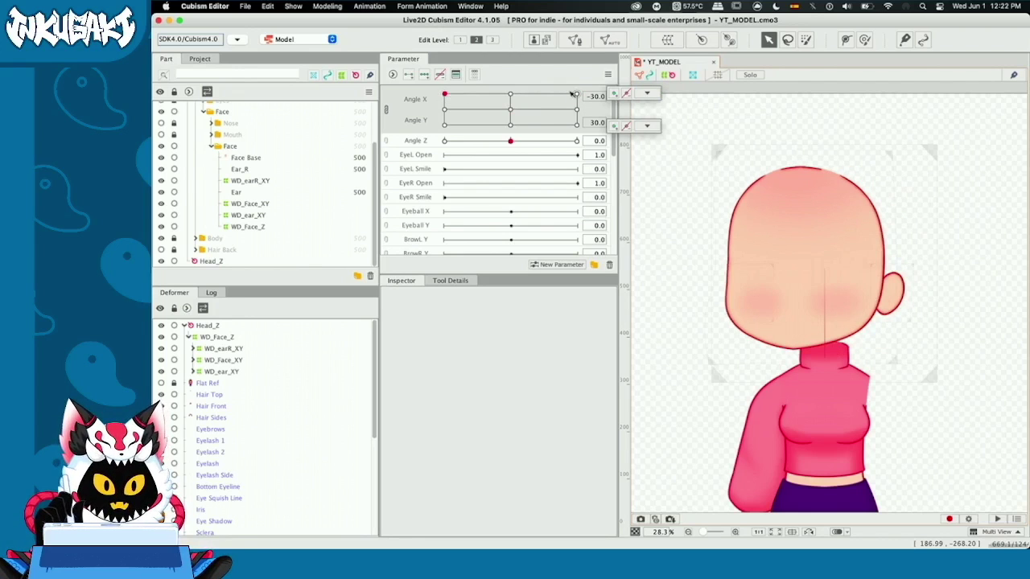
pyautogui.click(577, 95)
pyautogui.moveTo(577, 95); pyautogui.dragTo(607, 63)
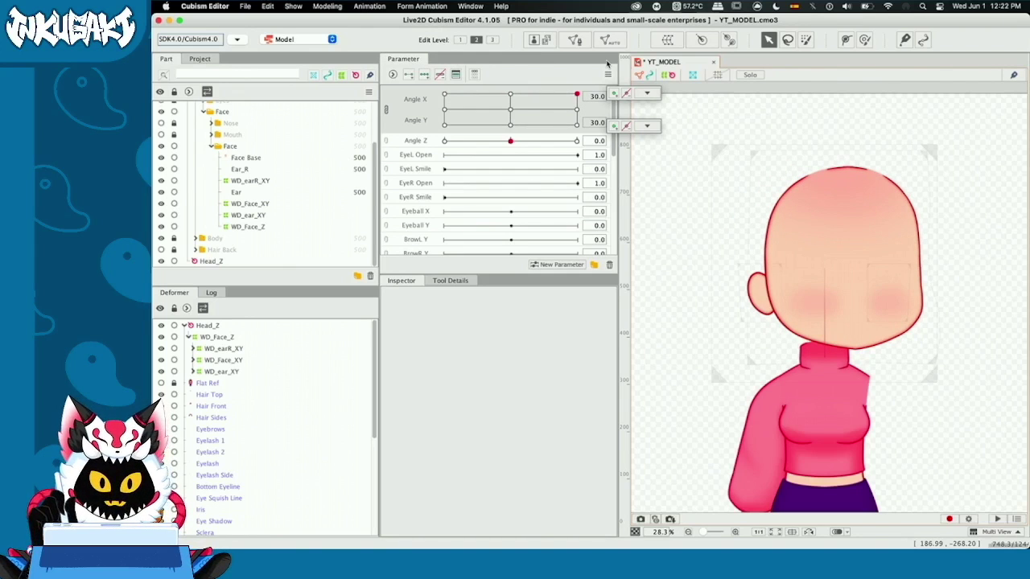
pyautogui.click(509, 109)
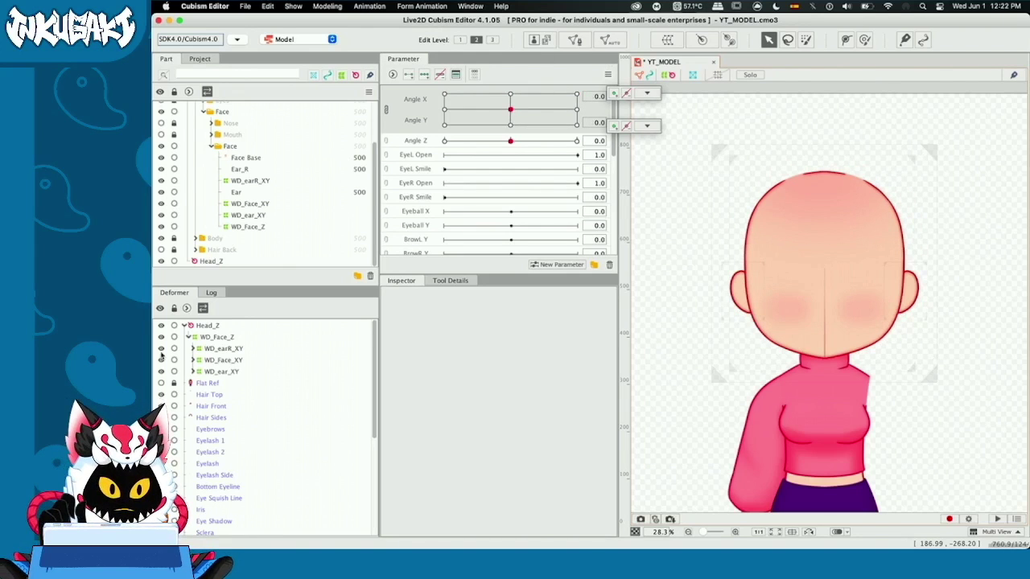
# - Examine the grids of WD_Face_XY, WD_ear_XY and WD_earR_XY with the head turned diagonally upward
pyautogui.click(215, 362)
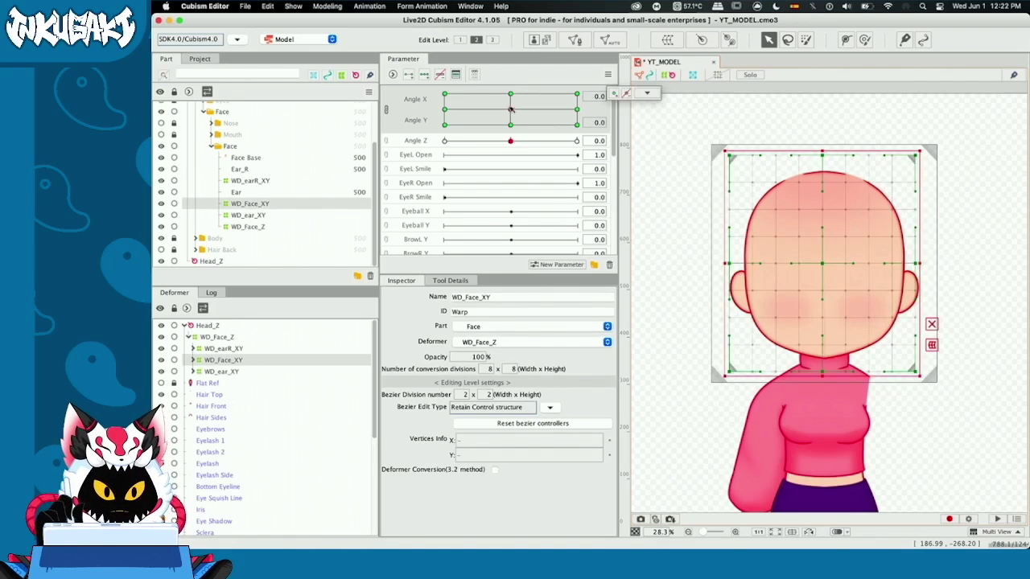
pyautogui.moveTo(509, 109); pyautogui.dragTo(596, 62)
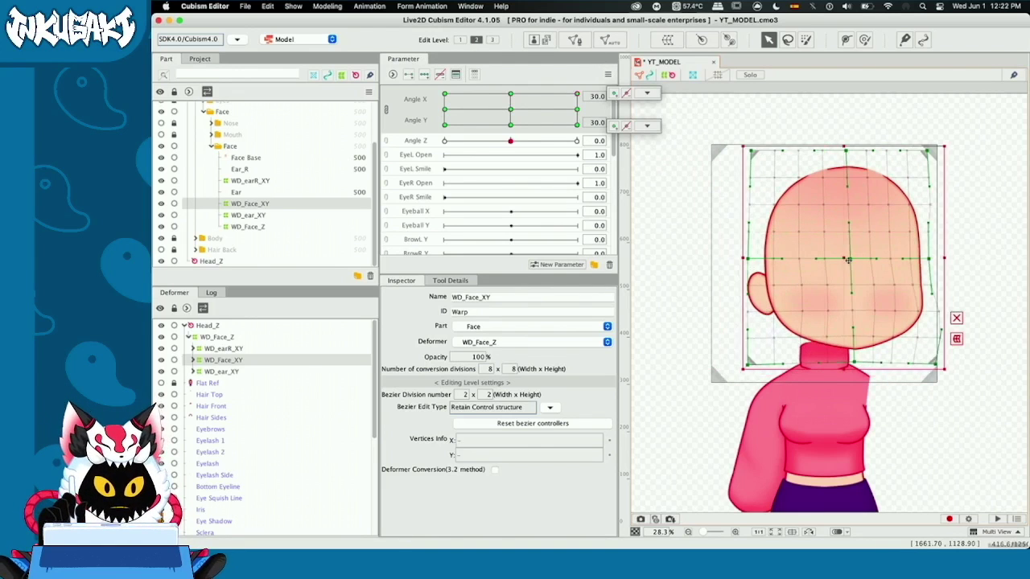
pyautogui.click(230, 371)
pyautogui.click(229, 348)
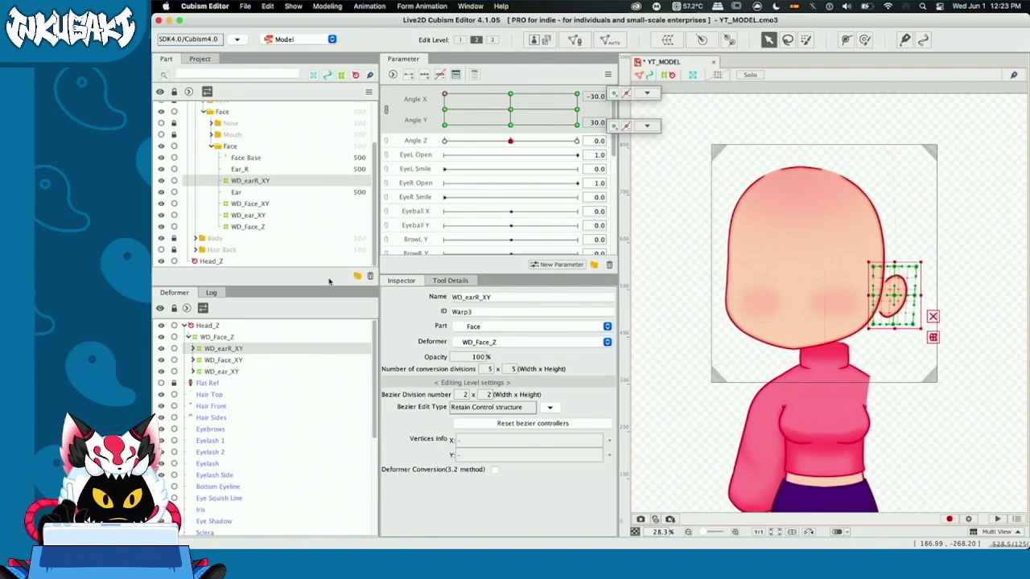
# - Check how WD_Face_XY looks in the diagonal Angle X and Y poses with Angle Z at -30 and 30, and reset the pose
pyautogui.click(233, 360)
pyautogui.click(562, 95)
pyautogui.moveTo(563, 51); pyautogui.dragTo(444, 140)
pyautogui.click(467, 125)
pyautogui.click(577, 141)
pyautogui.moveTo(510, 110); pyautogui.dragTo(417, 59)
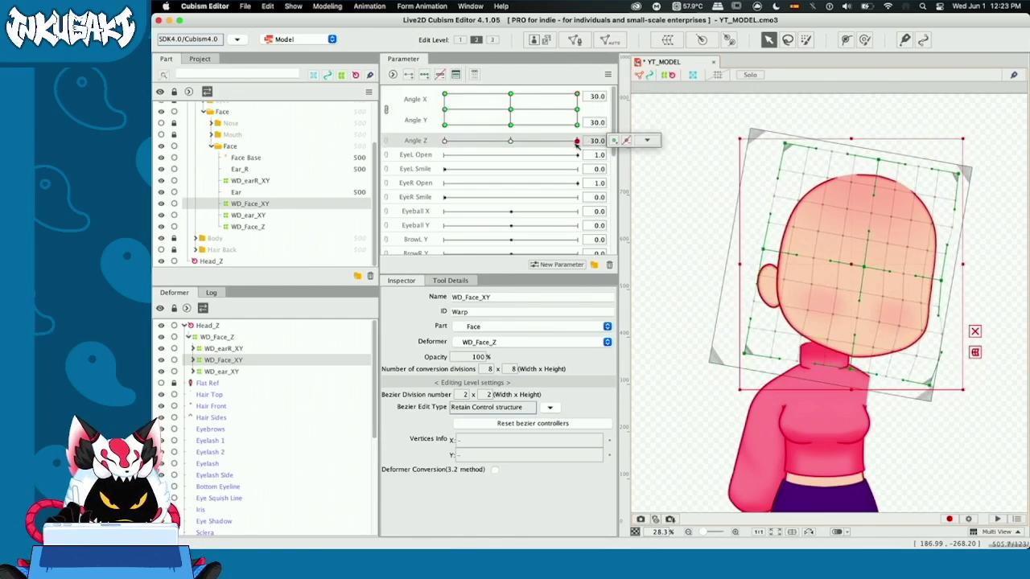
pyautogui.moveTo(444, 95); pyautogui.dragTo(510, 109)
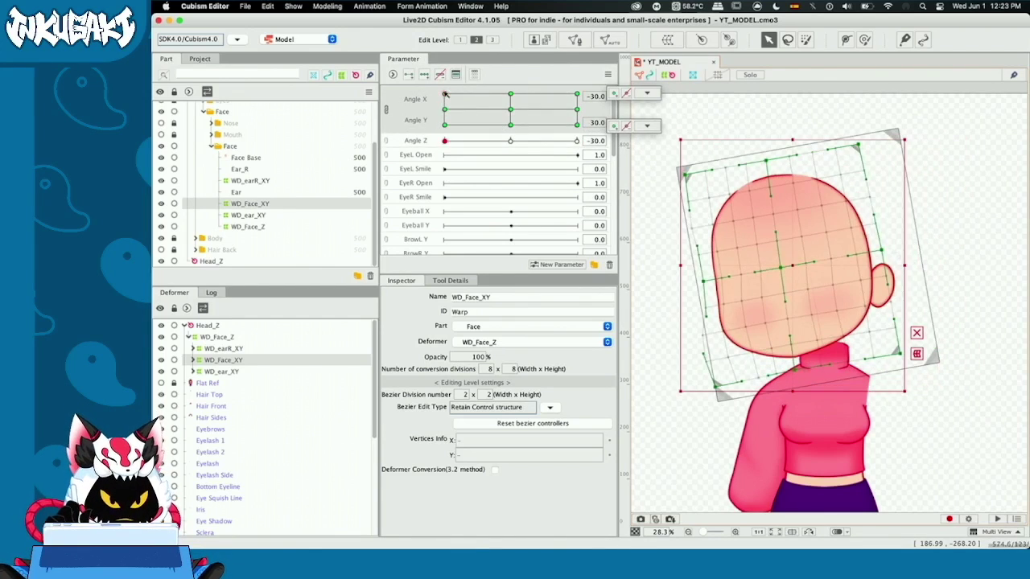
pyautogui.moveTo(576, 141); pyautogui.dragTo(510, 141)
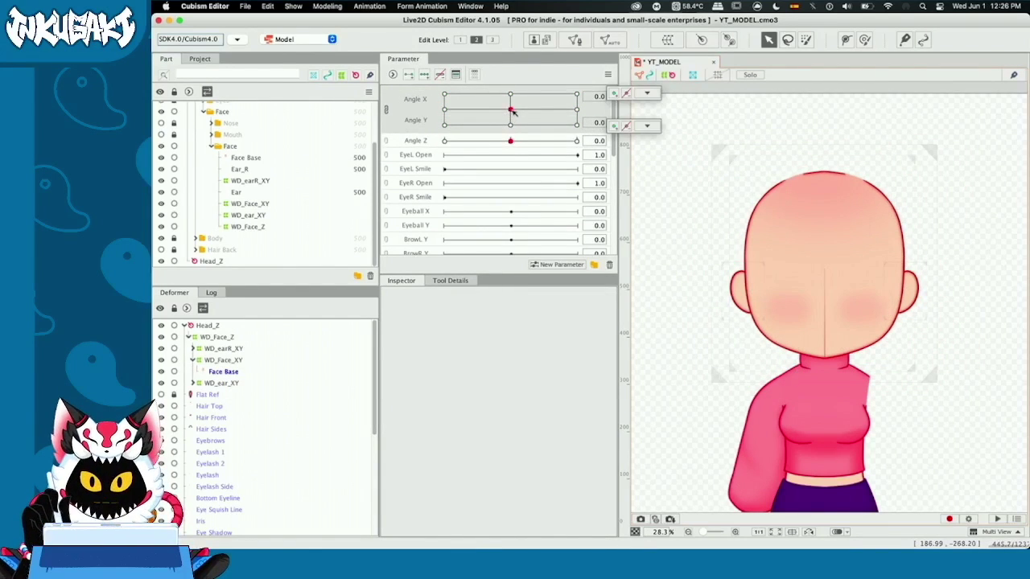
# - Preview the head at Angle X 30, Y 30 and at X -30, Y 30 with Angle Z -30, and recenter it
pyautogui.moveTo(514, 113); pyautogui.dragTo(619, 37)
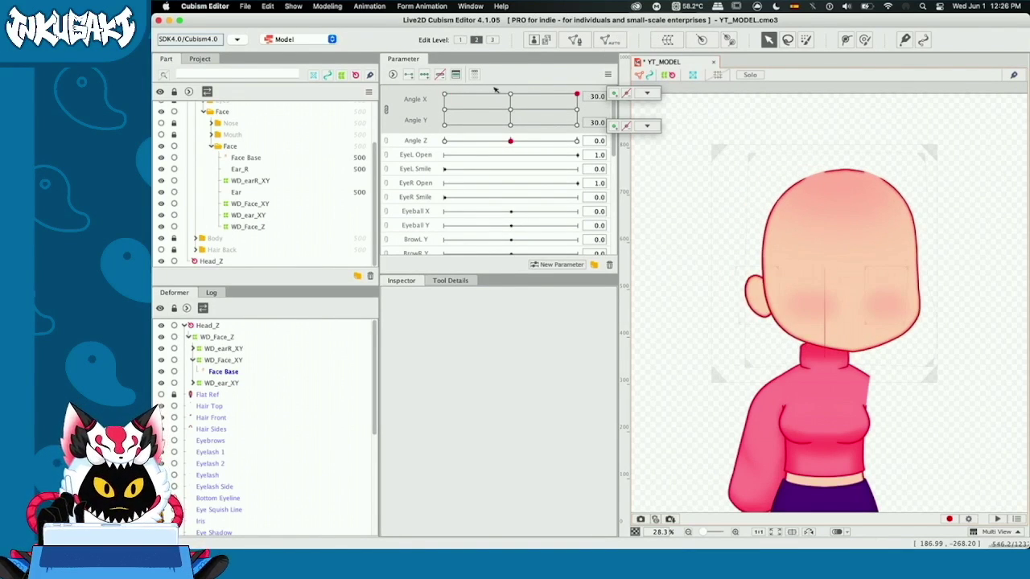
pyautogui.click(507, 111)
pyautogui.moveTo(510, 143); pyautogui.dragTo(444, 142)
pyautogui.moveTo(510, 110); pyautogui.dragTo(403, 107)
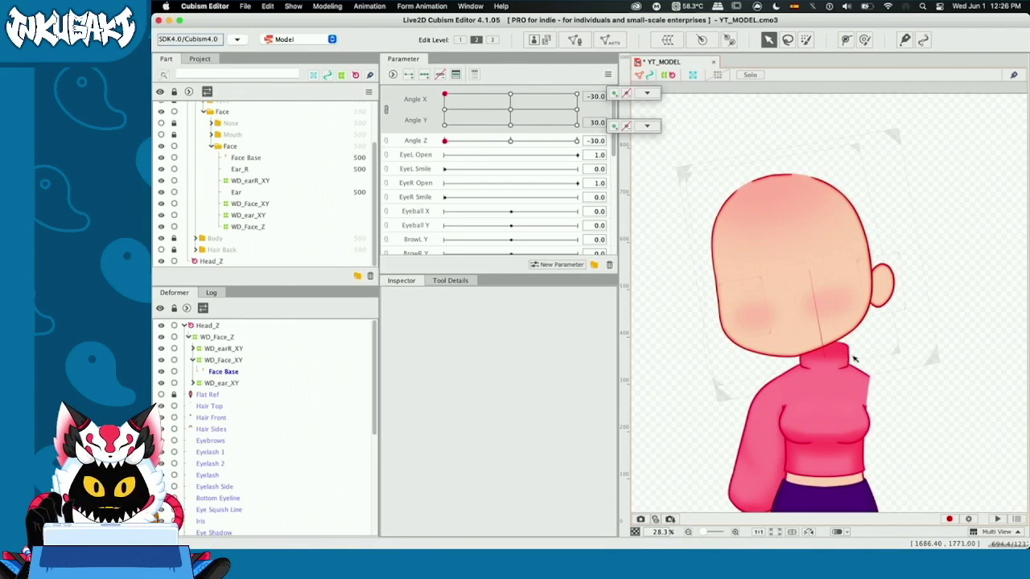
pyautogui.click(511, 109)
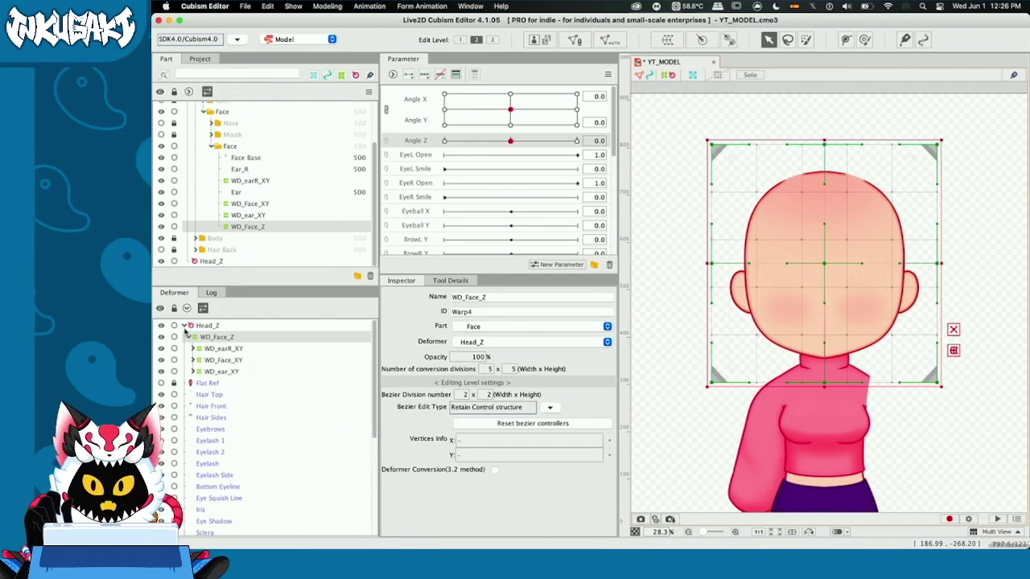
# - Select Head_Z and examine its tilt at both Angle Z extremes combined with Angle X and Y turns, ending at neutral
pyautogui.click(194, 325)
pyautogui.click(183, 325)
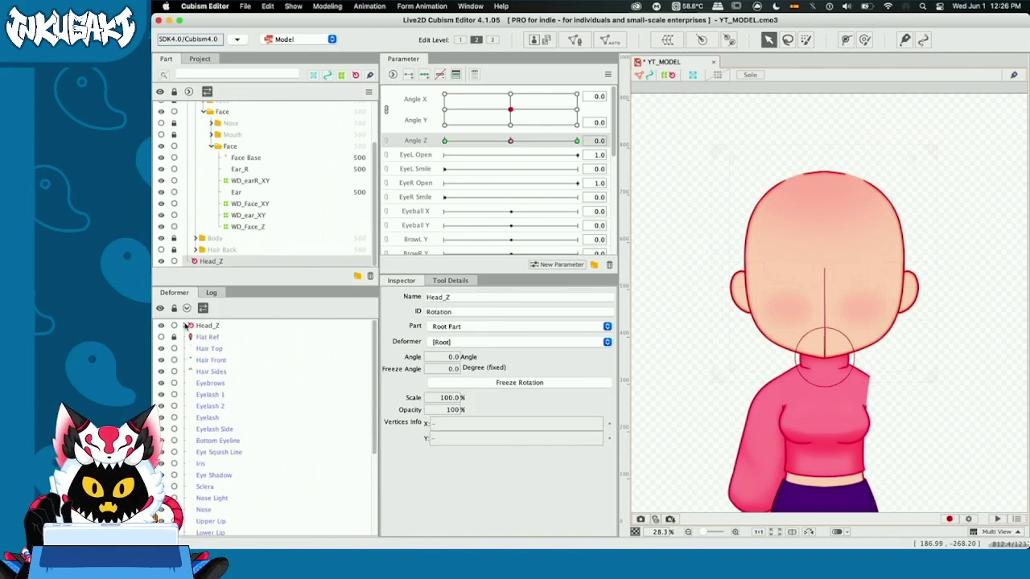
pyautogui.moveTo(510, 109); pyautogui.dragTo(445, 94)
pyautogui.moveTo(510, 140)
pyautogui.mouseDown()
pyautogui.moveTo(409, 145)
pyautogui.moveTo(510, 141)
pyautogui.mouseUp()
pyautogui.moveTo(445, 94); pyautogui.dragTo(445, 141)
pyautogui.moveTo(445, 141)
pyautogui.mouseDown()
pyautogui.moveTo(510, 140)
pyautogui.moveTo(445, 141)
pyautogui.mouseUp()
pyautogui.moveTo(510, 108); pyautogui.dragTo(423, 64)
pyautogui.moveTo(445, 141); pyautogui.dragTo(577, 141)
pyautogui.moveTo(445, 94); pyautogui.dragTo(510, 109)
pyautogui.moveTo(577, 140); pyautogui.dragTo(510, 141)
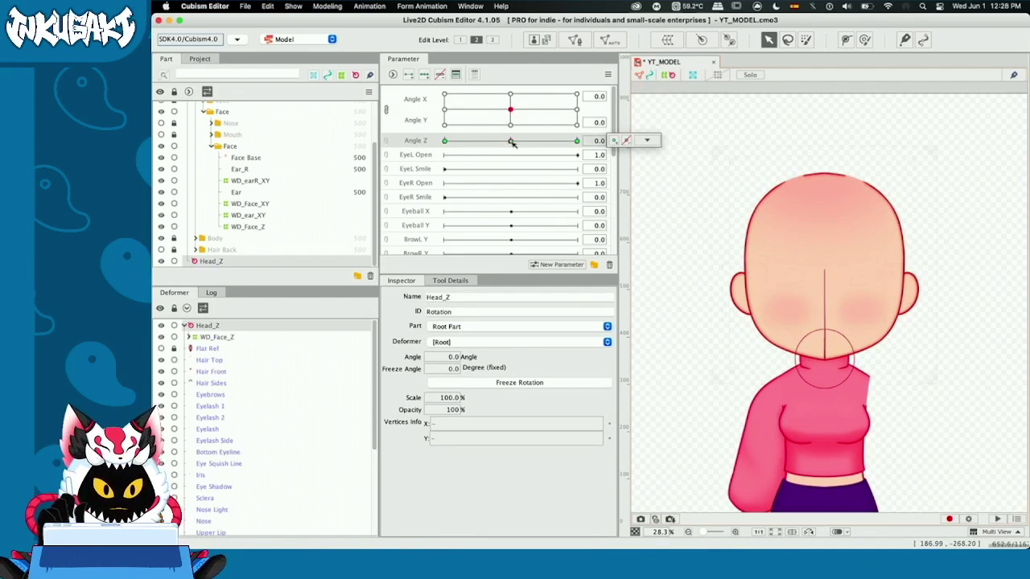
# - Compare Head_Z's pivot and the chin's position at the Angle Z keys -30, 0 and 30
pyautogui.click(444, 141)
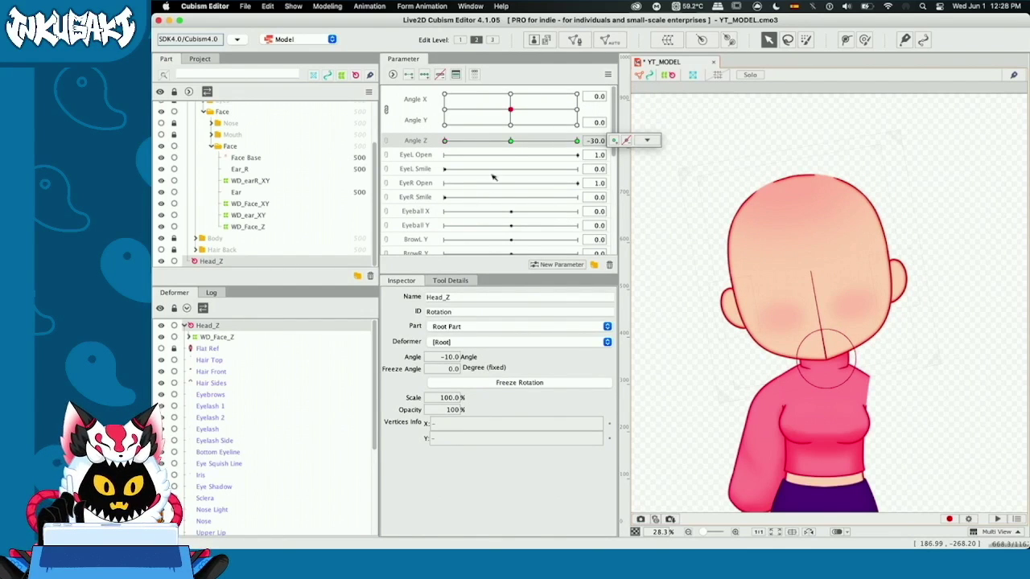
pyautogui.click(510, 140)
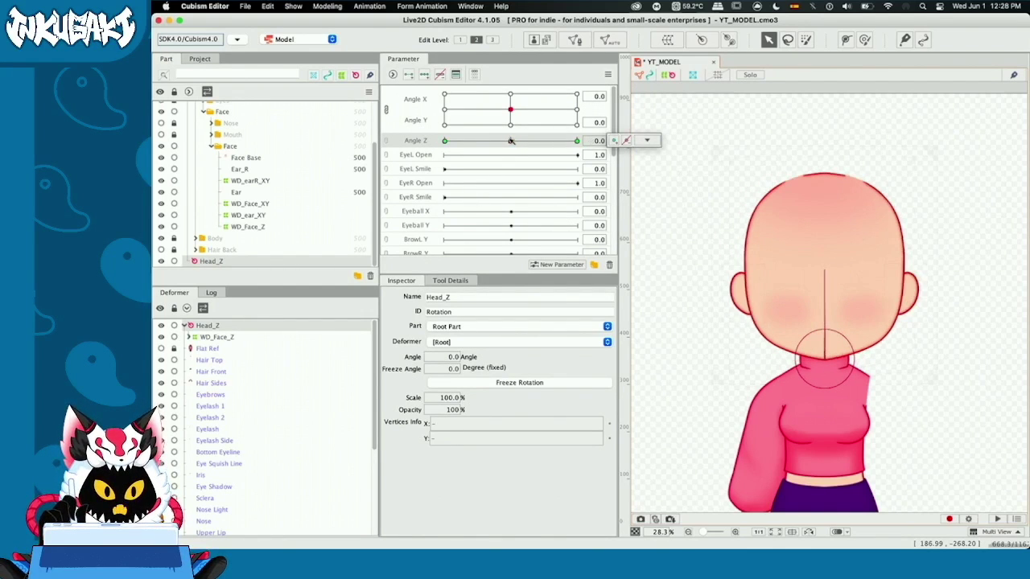
pyautogui.click(444, 141)
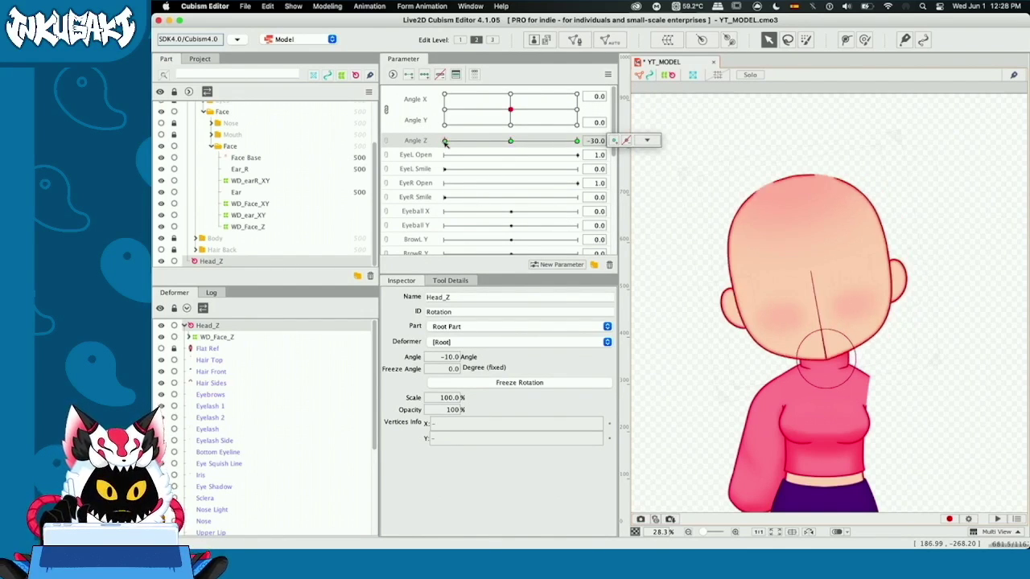
pyautogui.click(576, 140)
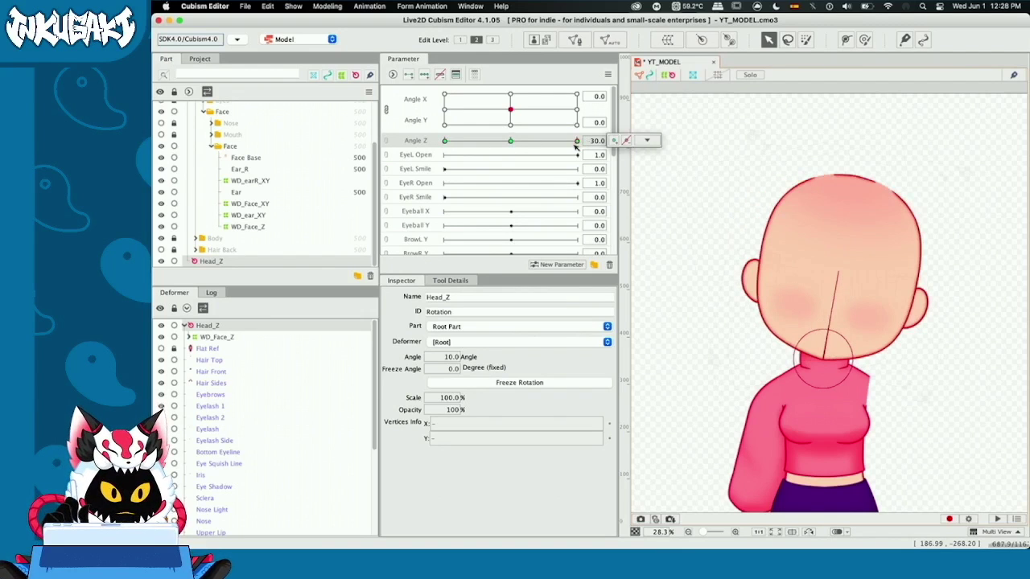
pyautogui.click(443, 141)
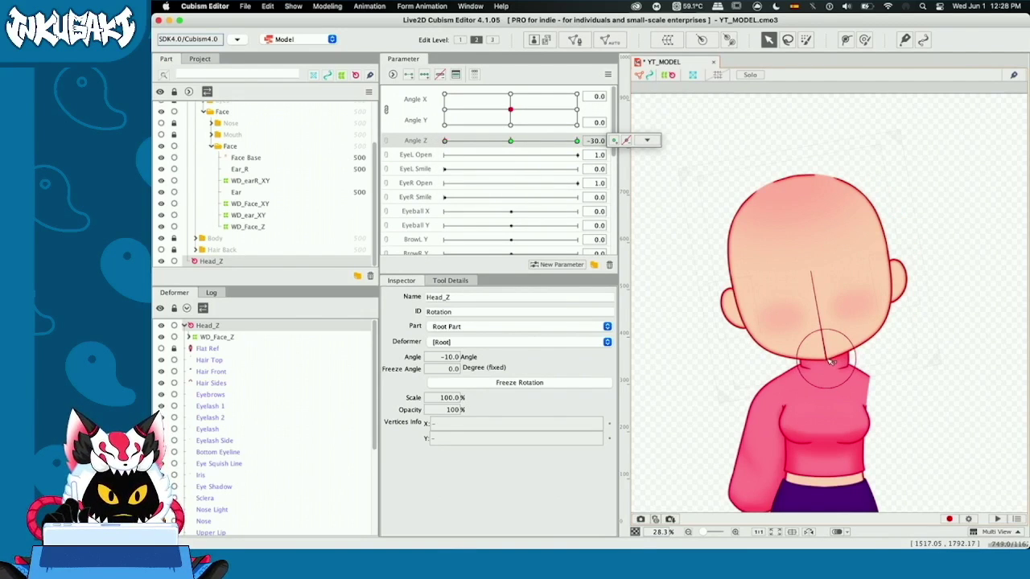
pyautogui.click(581, 145)
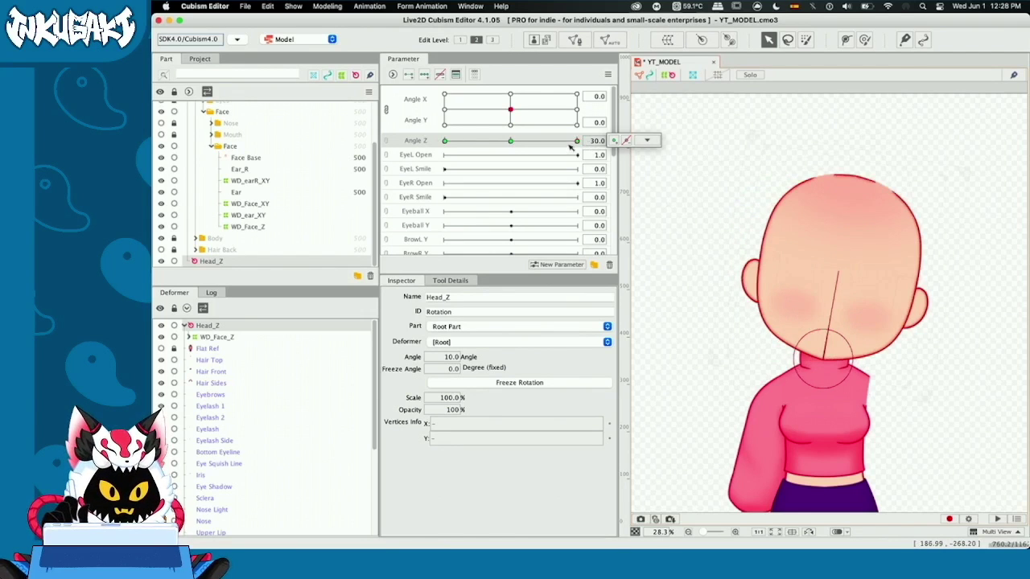
# - Sweep Angle X, Y and Z together to review the finished head movement, reset them to 0, and deselect Head_Z
pyautogui.moveTo(570, 146); pyautogui.dragTo(418, 147)
pyautogui.moveTo(510, 111); pyautogui.dragTo(406, 78)
pyautogui.moveTo(444, 141); pyautogui.dragTo(577, 141)
pyautogui.moveTo(574, 102); pyautogui.dragTo(510, 110)
pyautogui.click(511, 140)
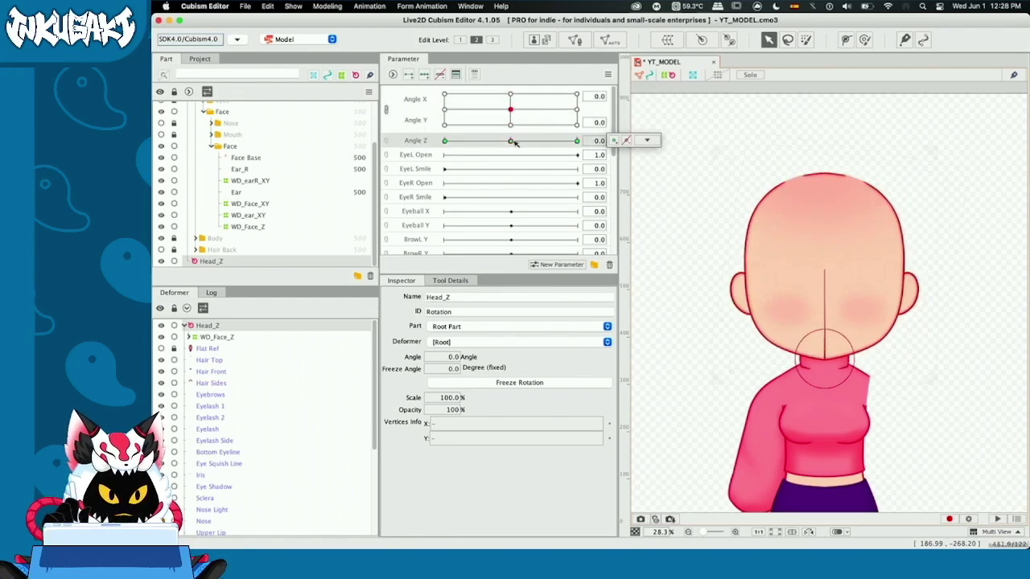
pyautogui.click(656, 207)
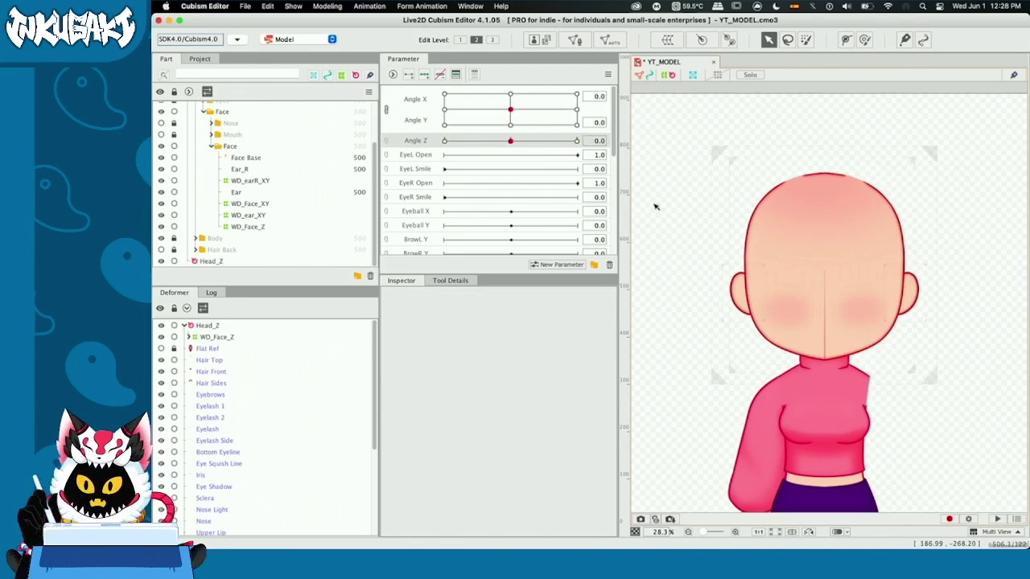